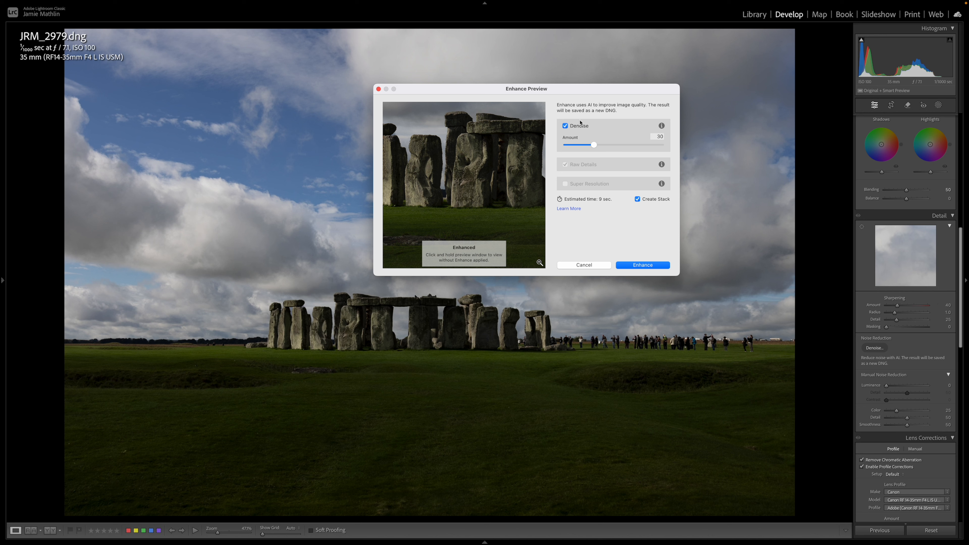
Step: Adjust the AI Denoise amount and enhance the Stonehenge photo as a new DNG
{"action": "left_click_drag", "start_coordinate": [594, 143], "coordinate": [600, 147]}
{"action": "left_click", "coordinate": [634, 266]}
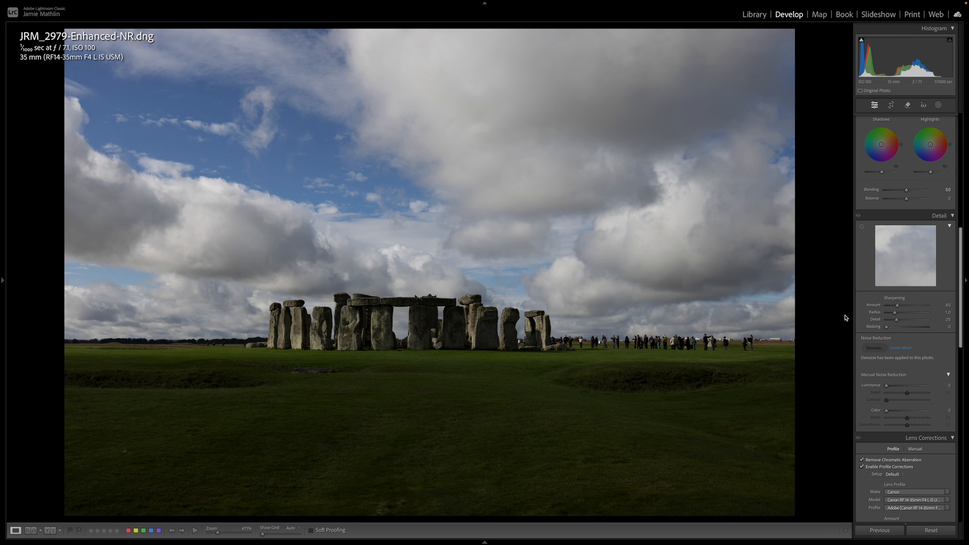
Step: Straighten the photo along the horizon, rotating it by -0.08 degrees
{"action": "scroll", "coordinate": [918, 339], "scroll_direction": "up", "scroll_amount": 12}
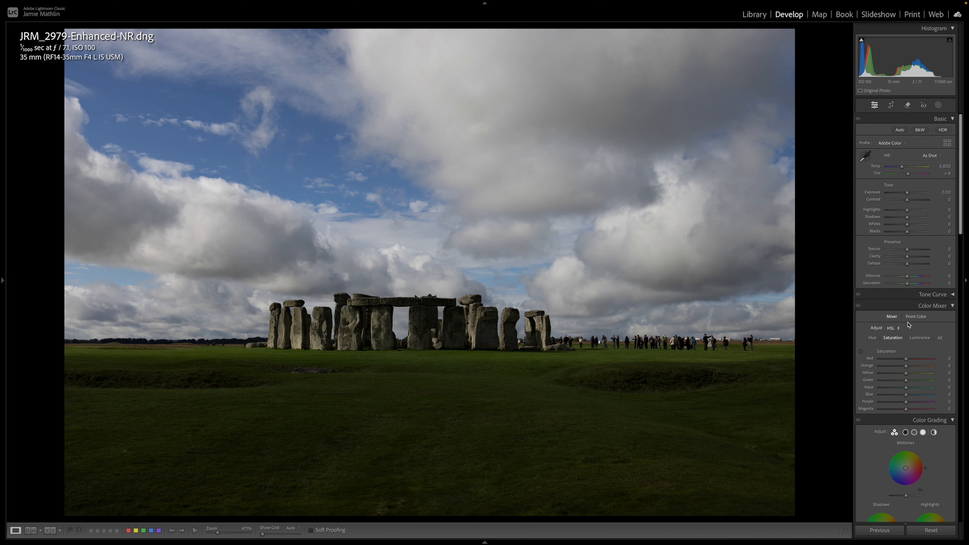
{"action": "left_click", "coordinate": [891, 105]}
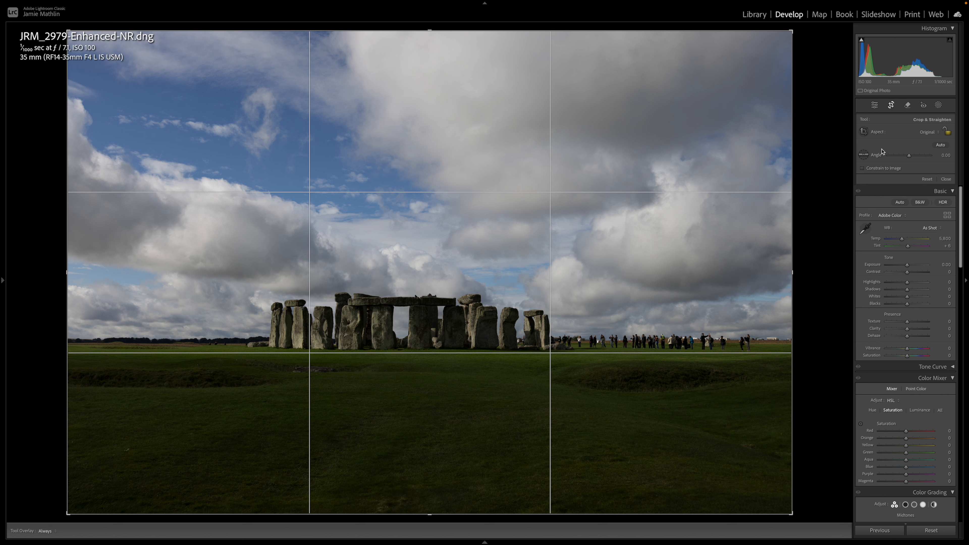
{"action": "left_click", "coordinate": [863, 154]}
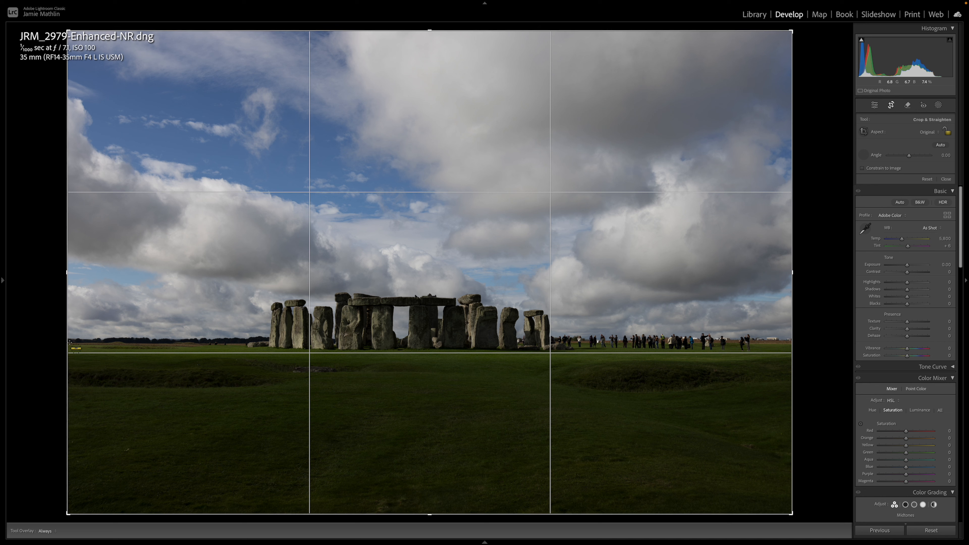
{"action": "left_click_drag", "start_coordinate": [69, 338], "coordinate": [791, 342]}
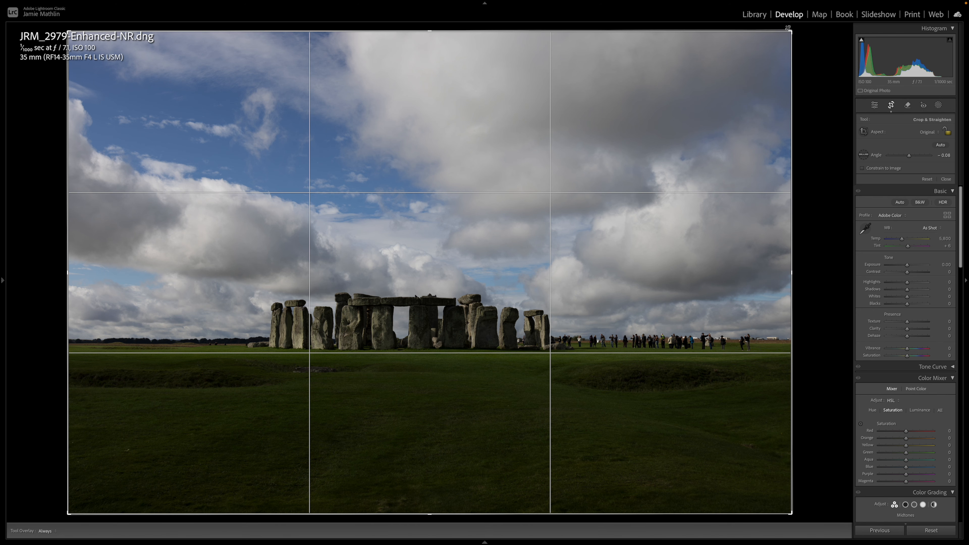
Step: Crop in slightly on the stones, trimming the photo's edges, and apply the crop
{"action": "left_click_drag", "start_coordinate": [790, 32], "coordinate": [765, 48]}
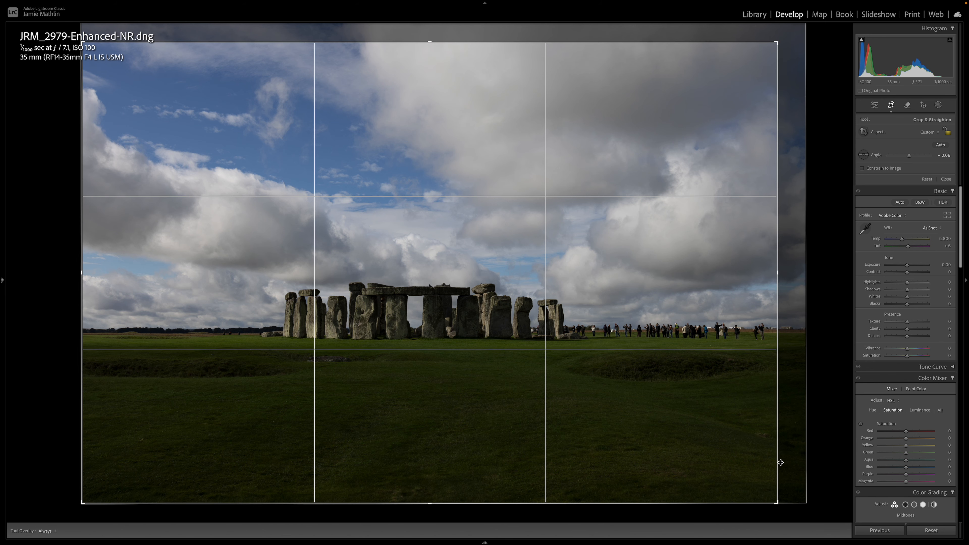
{"action": "left_click_drag", "start_coordinate": [775, 502], "coordinate": [765, 487]}
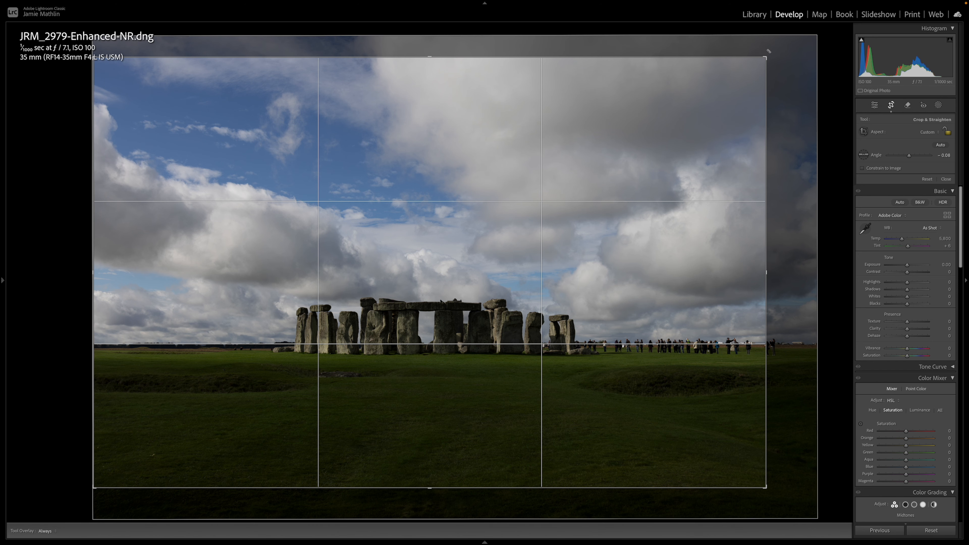
{"action": "left_click_drag", "start_coordinate": [768, 57], "coordinate": [774, 43]}
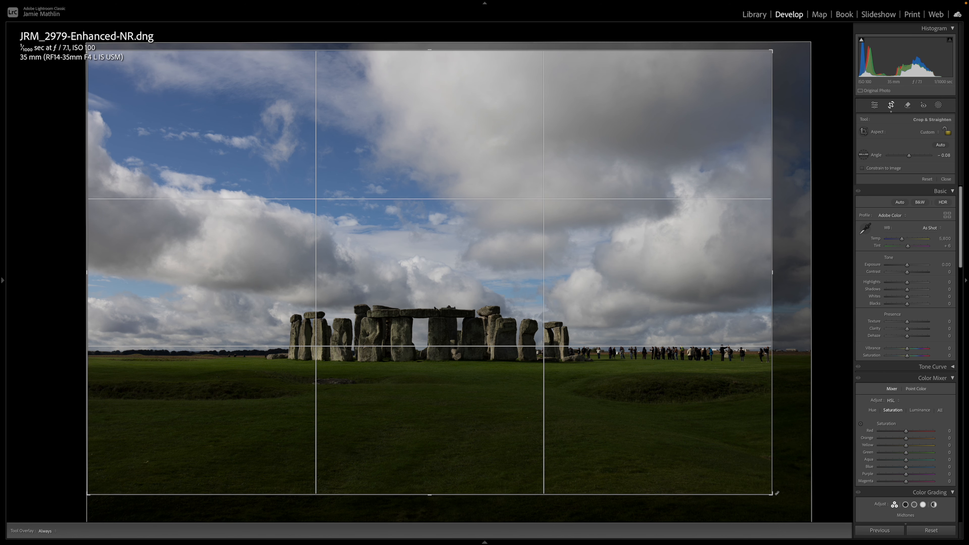
{"action": "left_click_drag", "start_coordinate": [776, 493], "coordinate": [775, 501]}
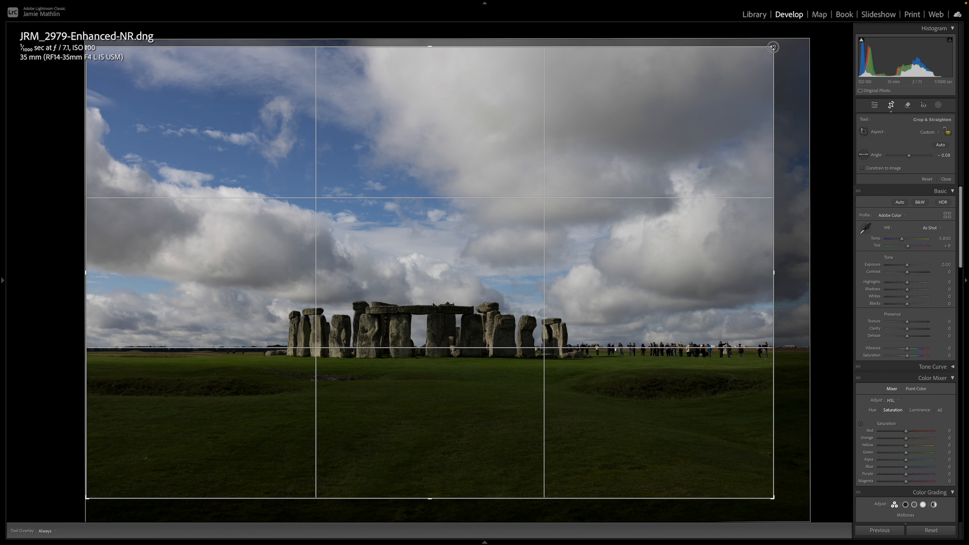
{"action": "left_click_drag", "start_coordinate": [773, 47], "coordinate": [770, 49]}
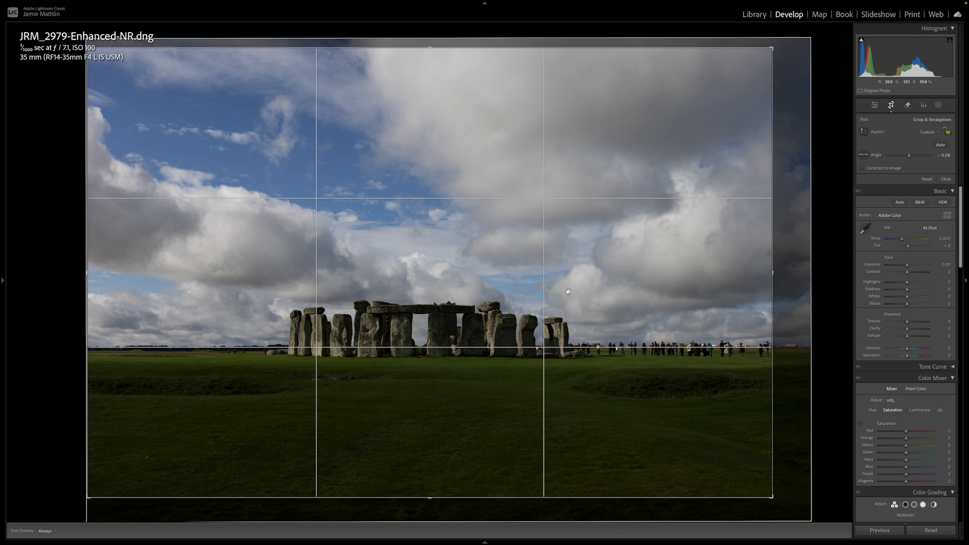
{"action": "double_click", "coordinate": [523, 393]}
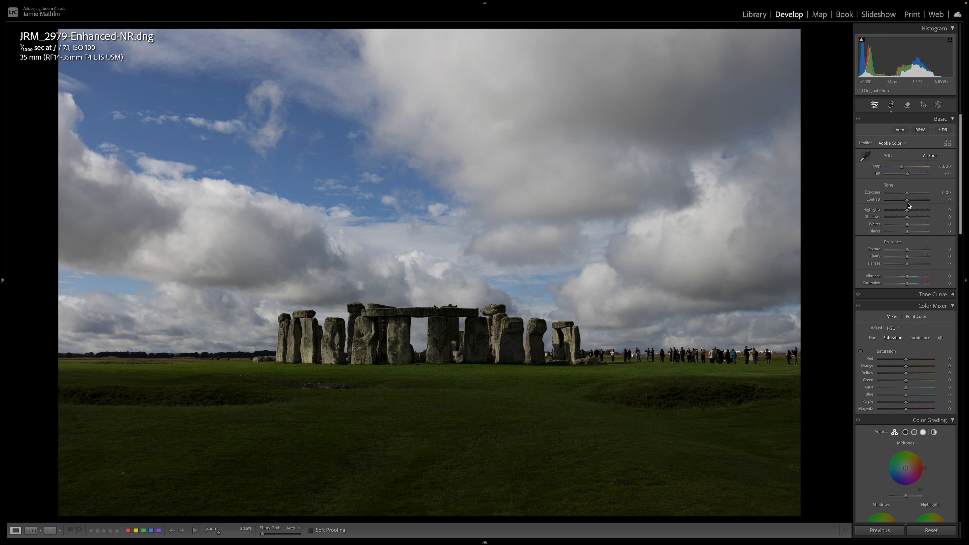
Step: Set the photo's Contrast to +10 and Highlights to +50
{"action": "left_click_drag", "start_coordinate": [908, 200], "coordinate": [913, 203]}
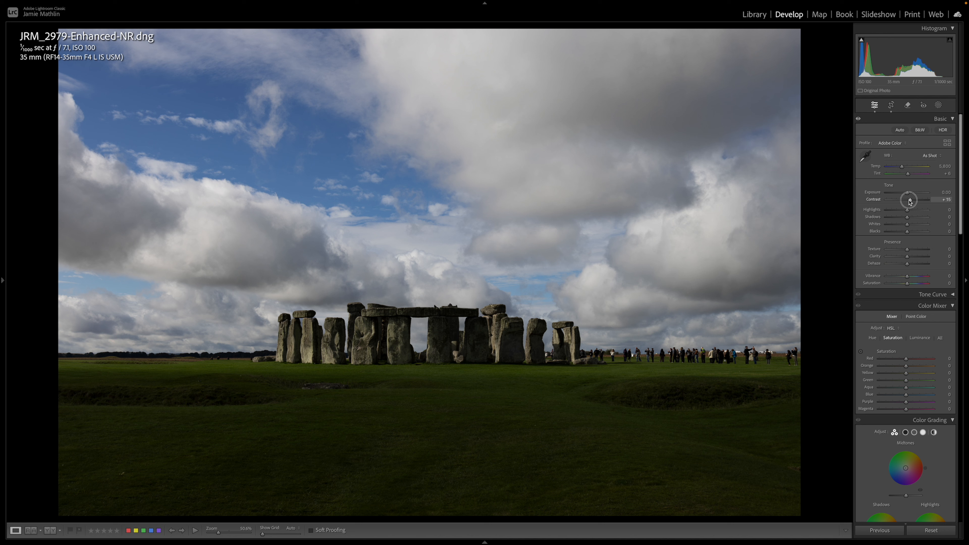
{"action": "left_click_drag", "start_coordinate": [910, 201], "coordinate": [918, 213]}
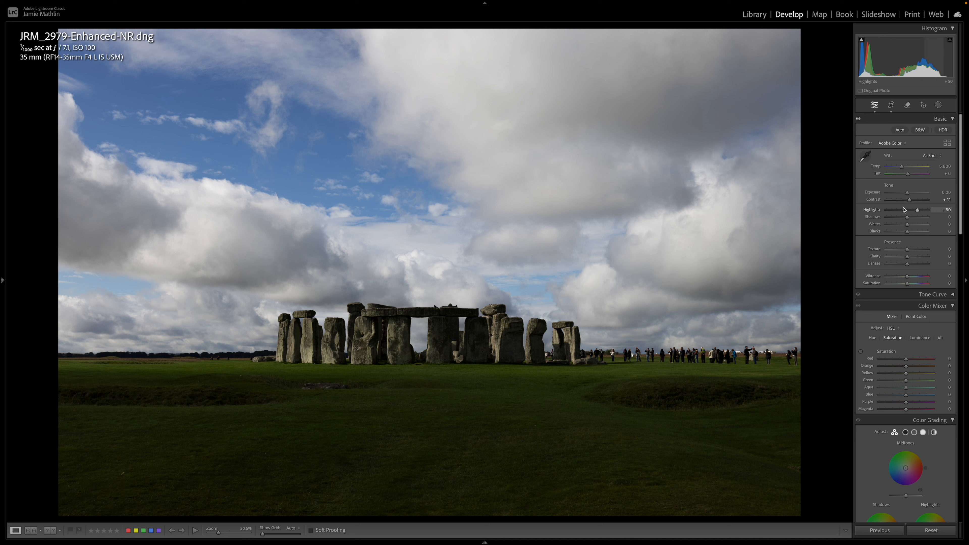
{"action": "left_click_drag", "start_coordinate": [910, 202], "coordinate": [911, 202]}
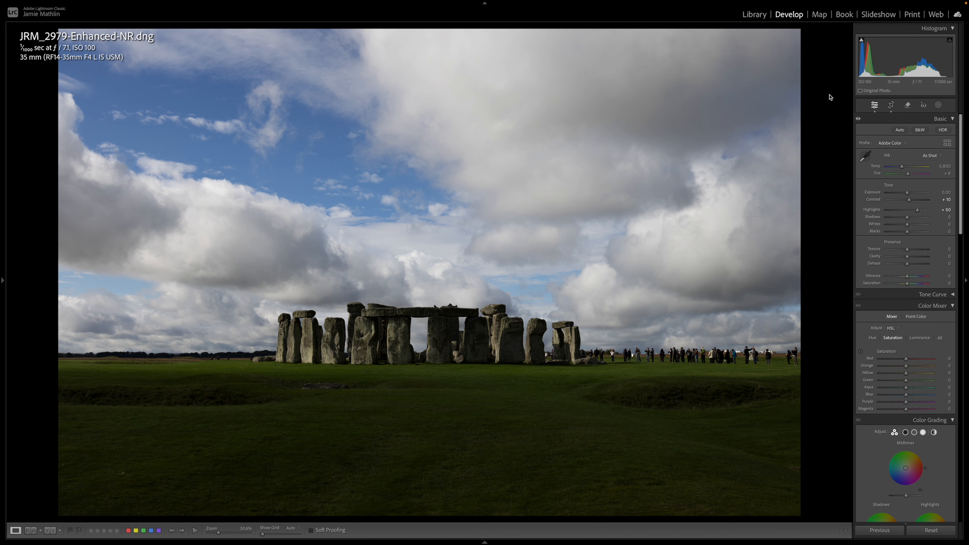
Step: Try to remove the crowd beside the stones with generative AI Remove, and undo the removal
{"action": "left_click", "coordinate": [891, 106]}
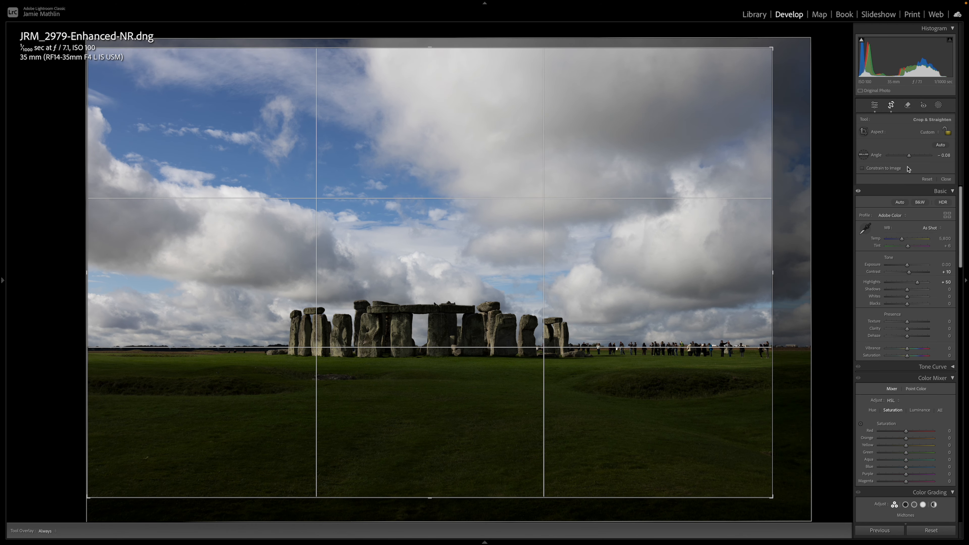
{"action": "left_click", "coordinate": [909, 109]}
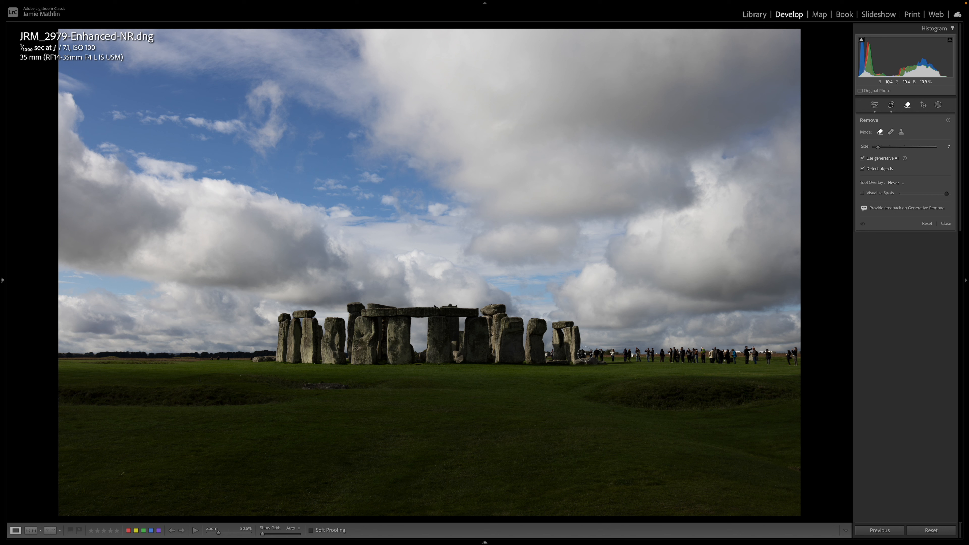
{"action": "mouse_move", "coordinate": [587, 354]}
{"action": "left_mouse_down"}
{"action": "mouse_move", "coordinate": [769, 345]}
{"action": "mouse_move", "coordinate": [804, 354]}
{"action": "mouse_move", "coordinate": [787, 365]}
{"action": "mouse_move", "coordinate": [589, 358]}
{"action": "mouse_move", "coordinate": [798, 350]}
{"action": "mouse_move", "coordinate": [710, 358]}
{"action": "left_mouse_up"}
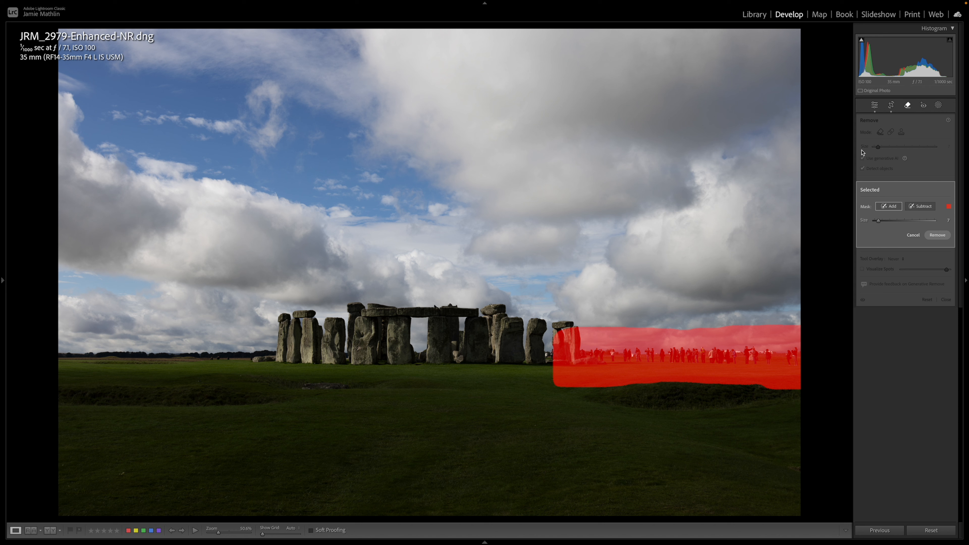
{"action": "left_click", "coordinate": [936, 235]}
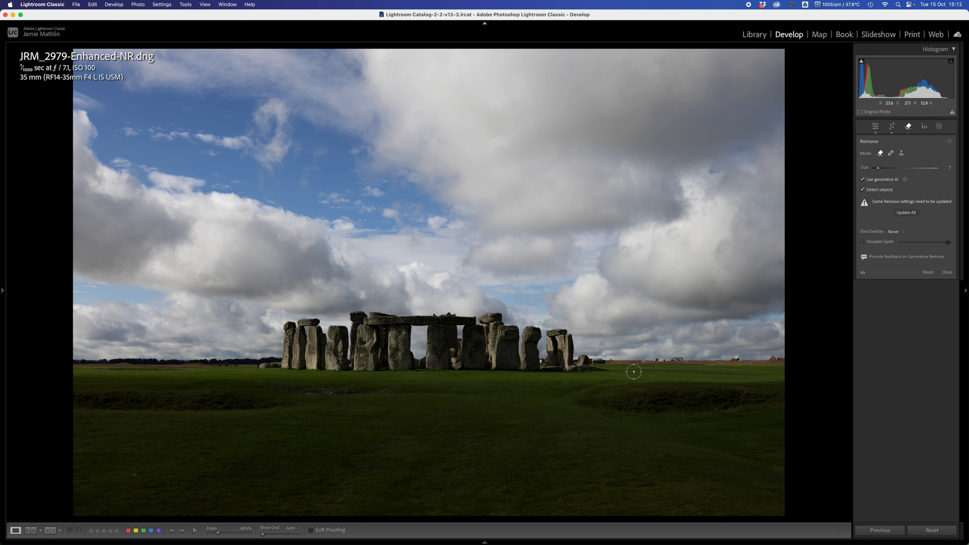
{"action": "key", "text": "cmd+z"}
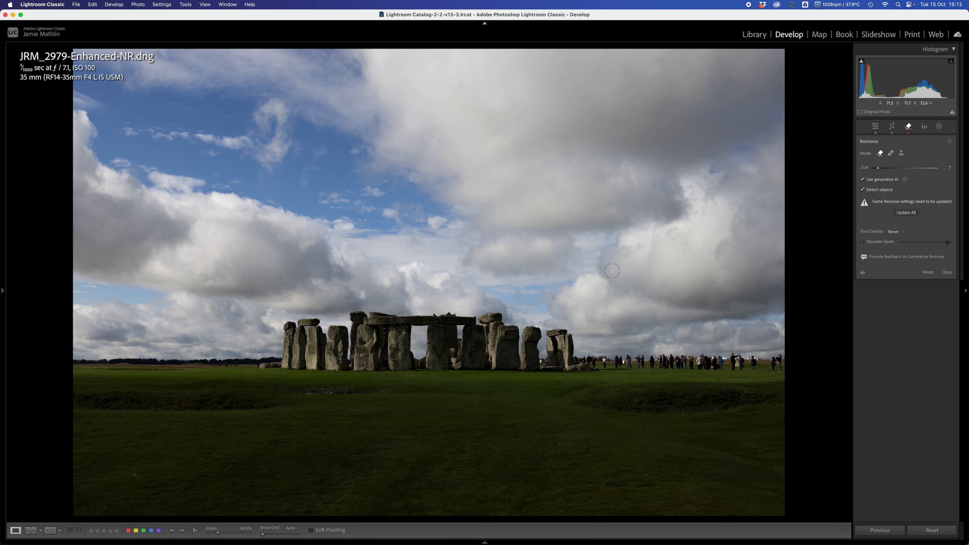
Step: Open the enhanced photo for editing in Adobe Photoshop 2025
{"action": "right_click", "coordinate": [492, 294]}
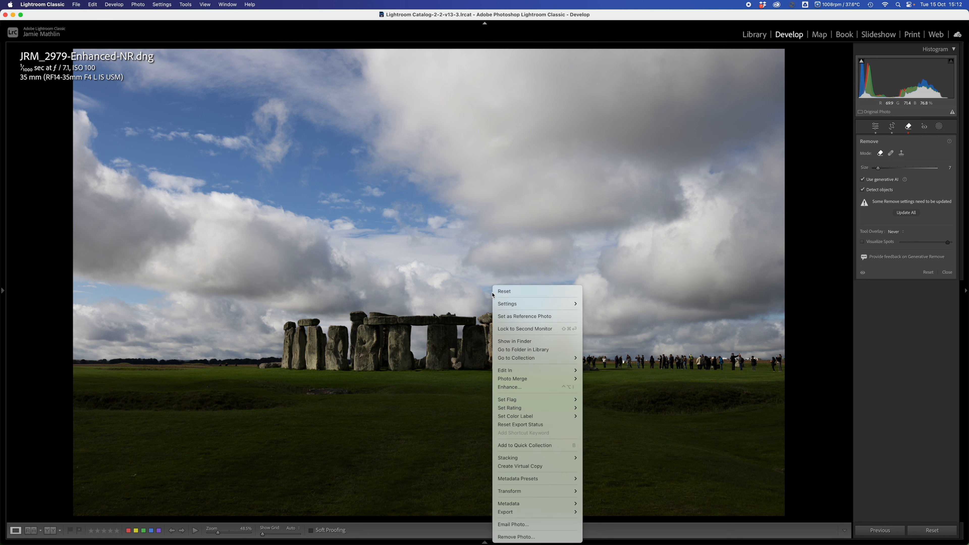
{"action": "right_click", "coordinate": [460, 331]}
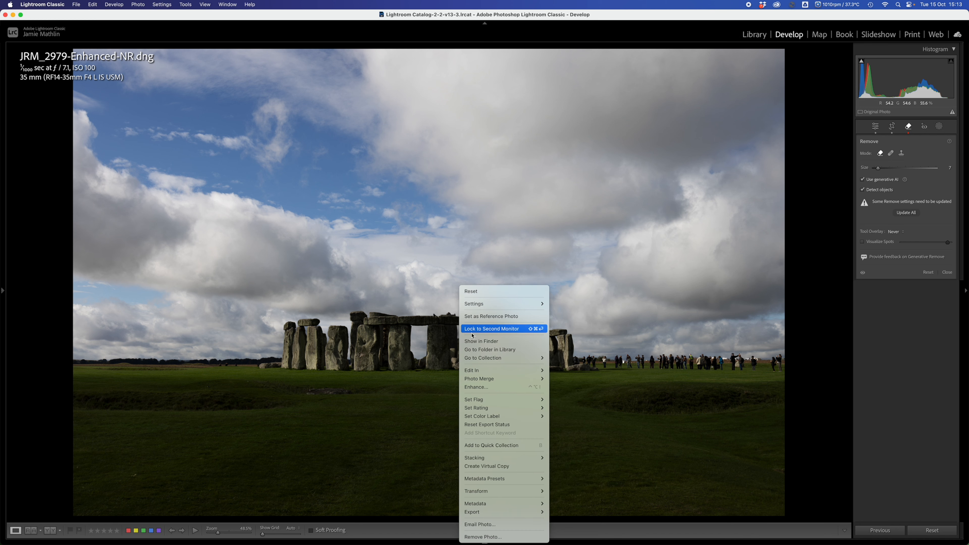
{"action": "mouse_move", "coordinate": [488, 370]}
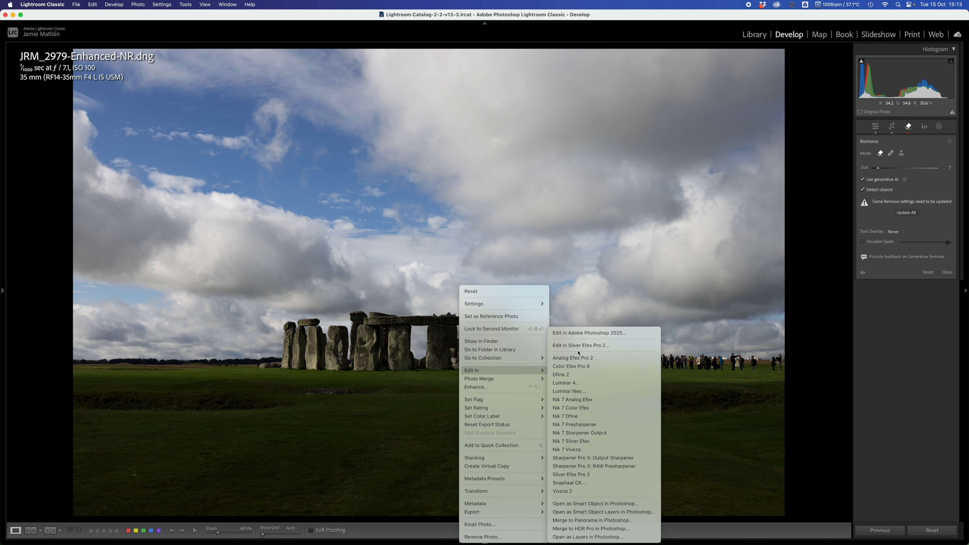
{"action": "left_click", "coordinate": [577, 333]}
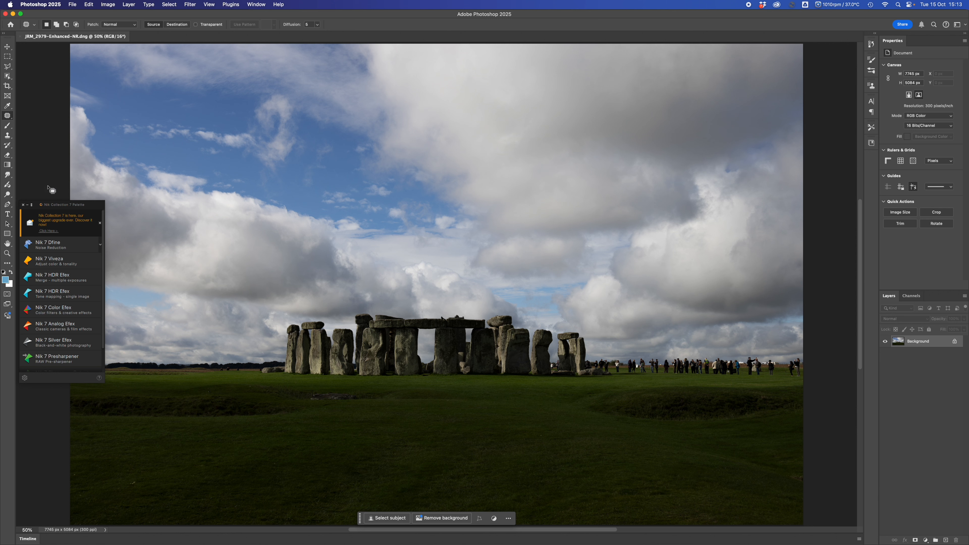
Step: Switch to Creative Cloud, view the recent app updates, and return to the photo in Photoshop
{"action": "left_click", "coordinate": [777, 6]}
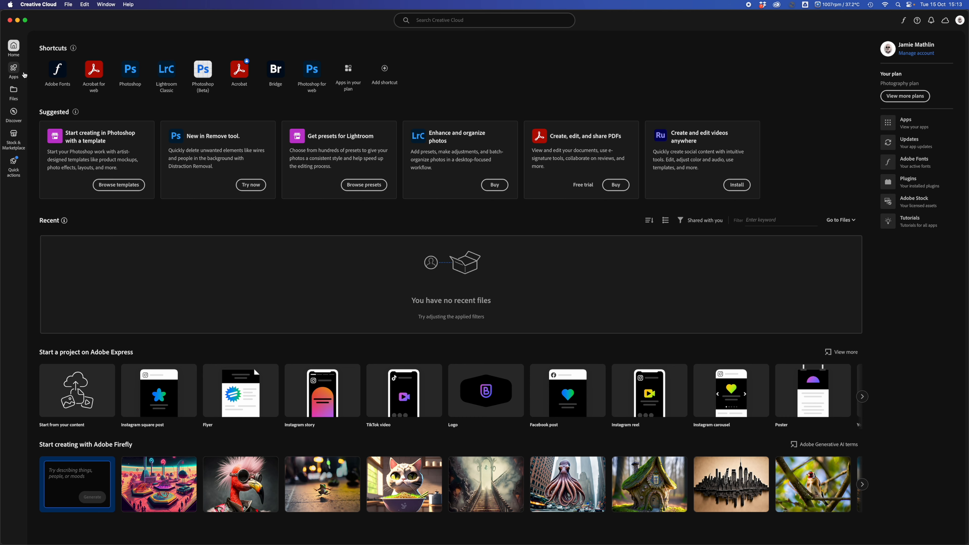
{"action": "left_click", "coordinate": [14, 68]}
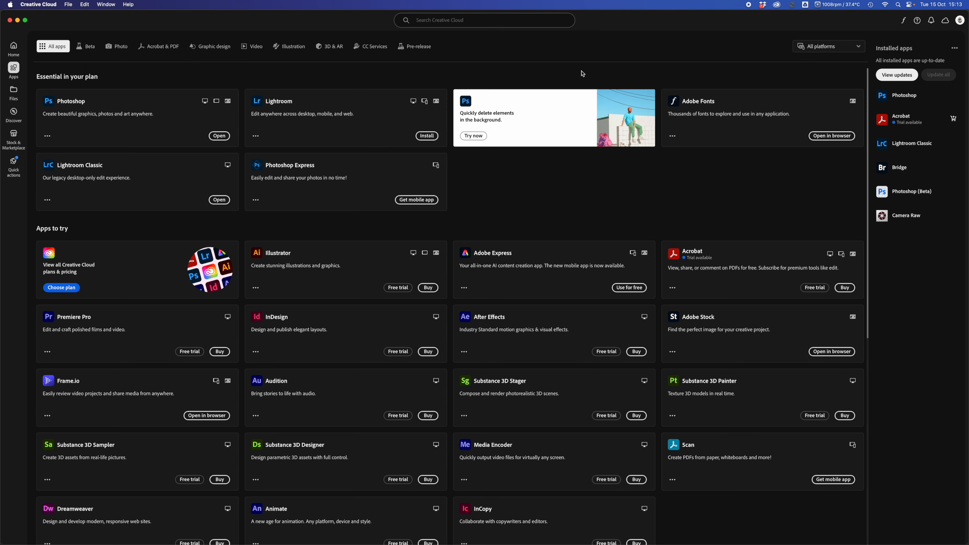
{"action": "left_click", "coordinate": [897, 74]}
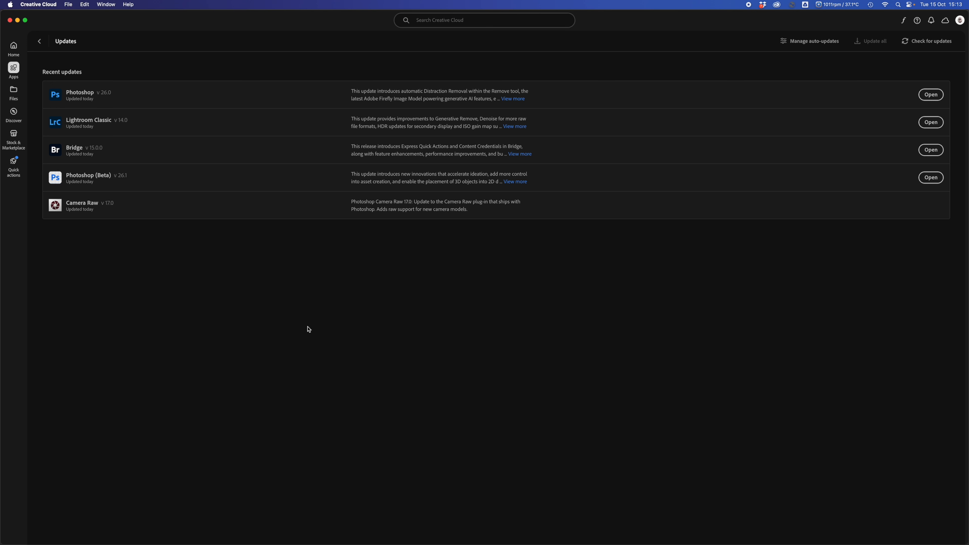
{"action": "mouse_move", "coordinate": [439, 544]}
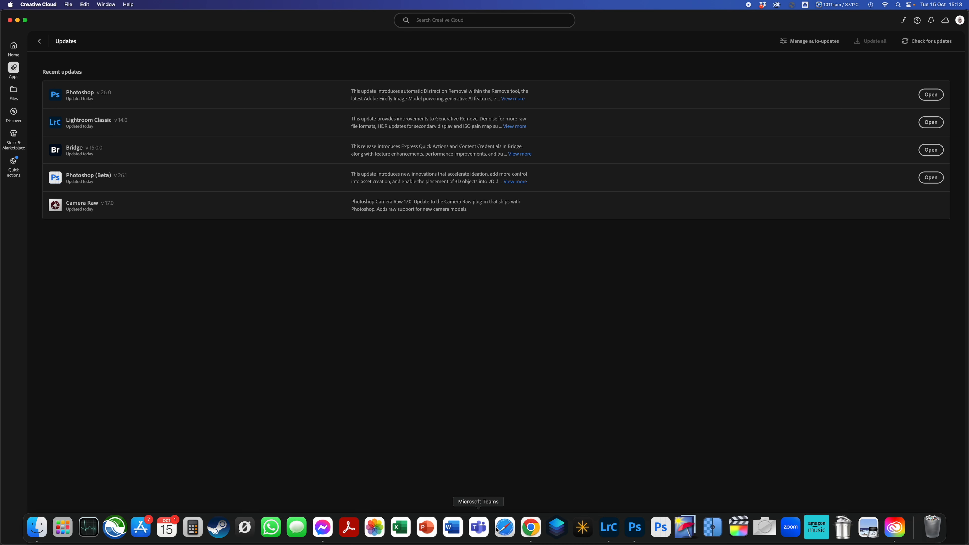
{"action": "left_click", "coordinate": [610, 529]}
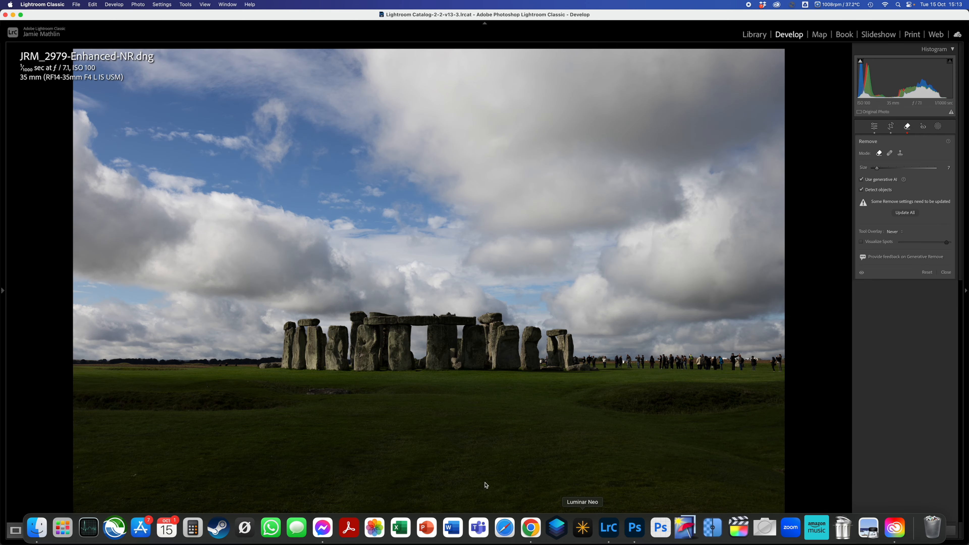
{"action": "left_click", "coordinate": [634, 528]}
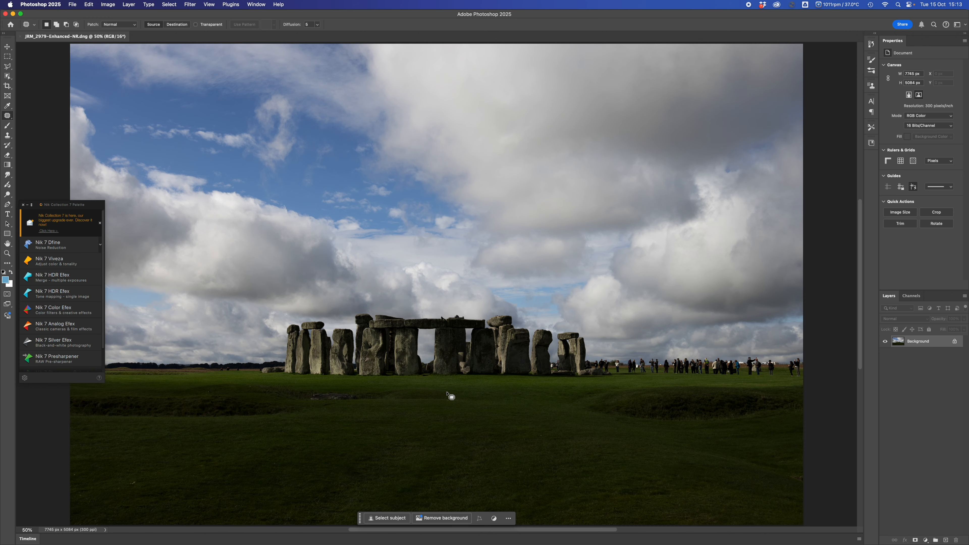
Step: Close the Nik Collection palette and erase the crowd along the horizon beside the stones using the Remove Tool at brush size 100
{"action": "left_click", "coordinate": [23, 205]}
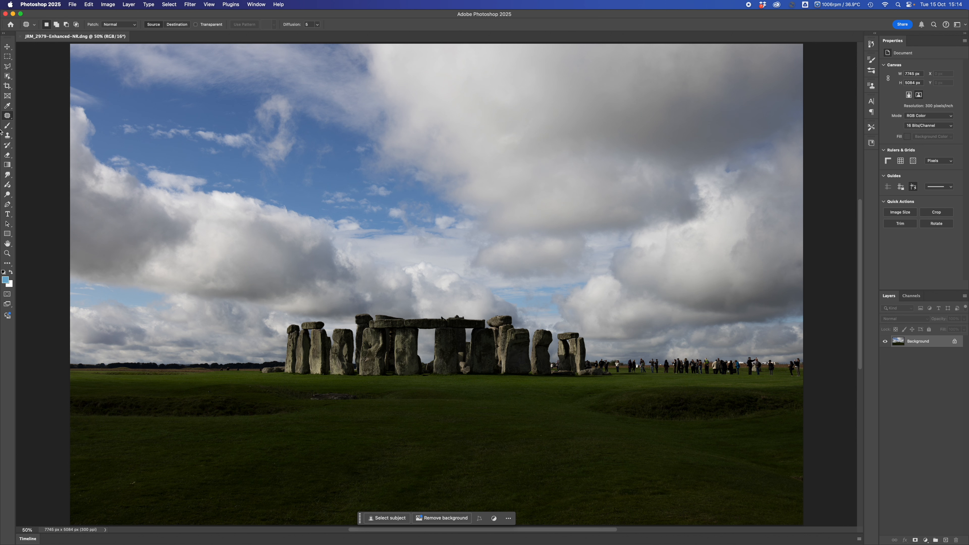
{"action": "right_click", "coordinate": [10, 116]}
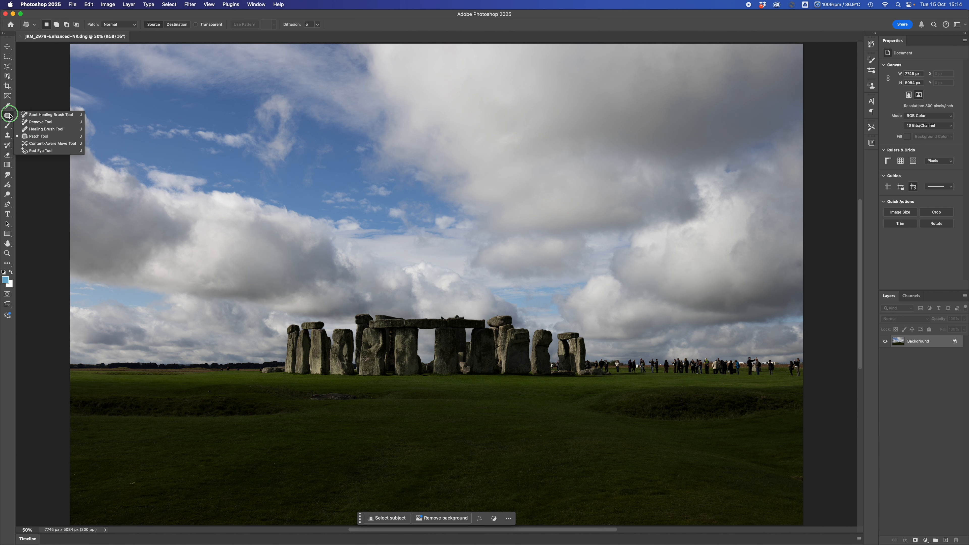
{"action": "left_click", "coordinate": [36, 123]}
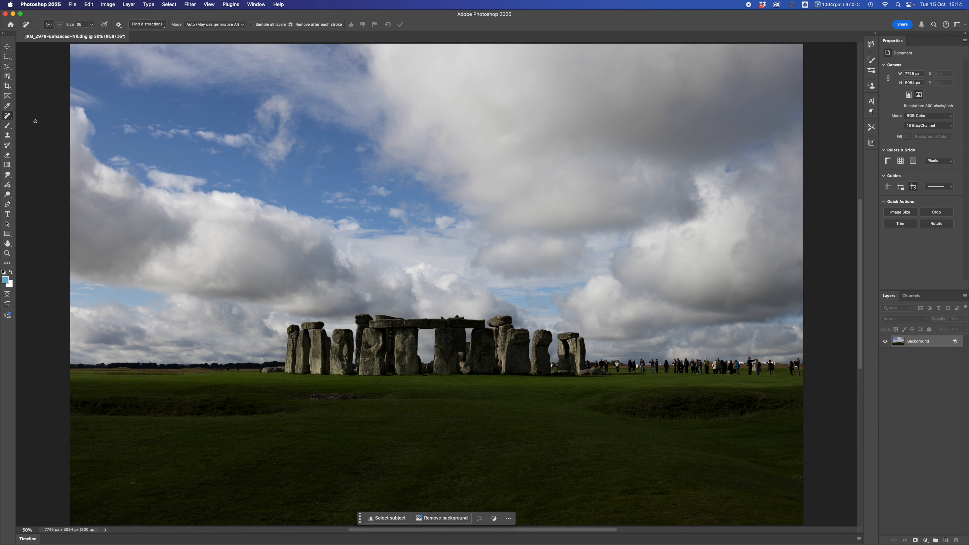
{"action": "right_click", "coordinate": [7, 117]}
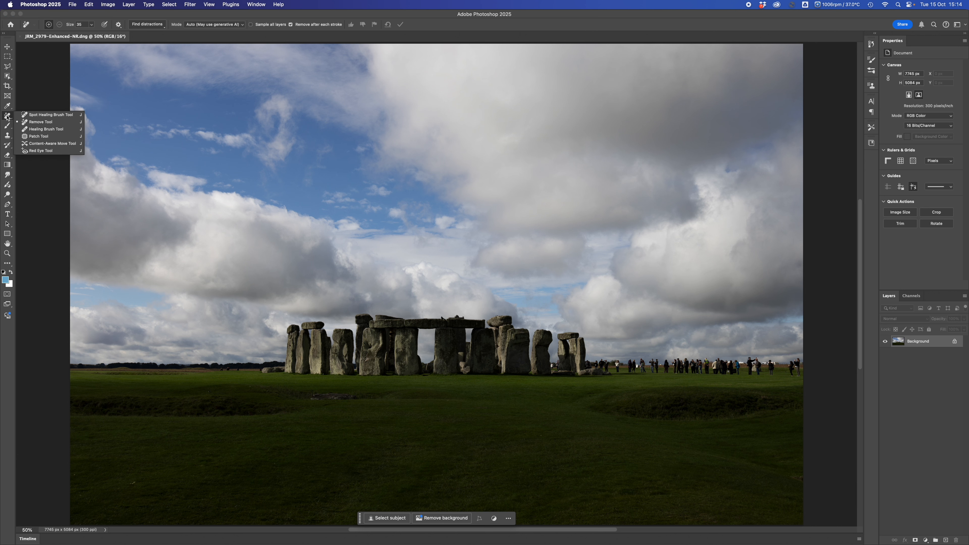
{"action": "left_click", "coordinate": [33, 123]}
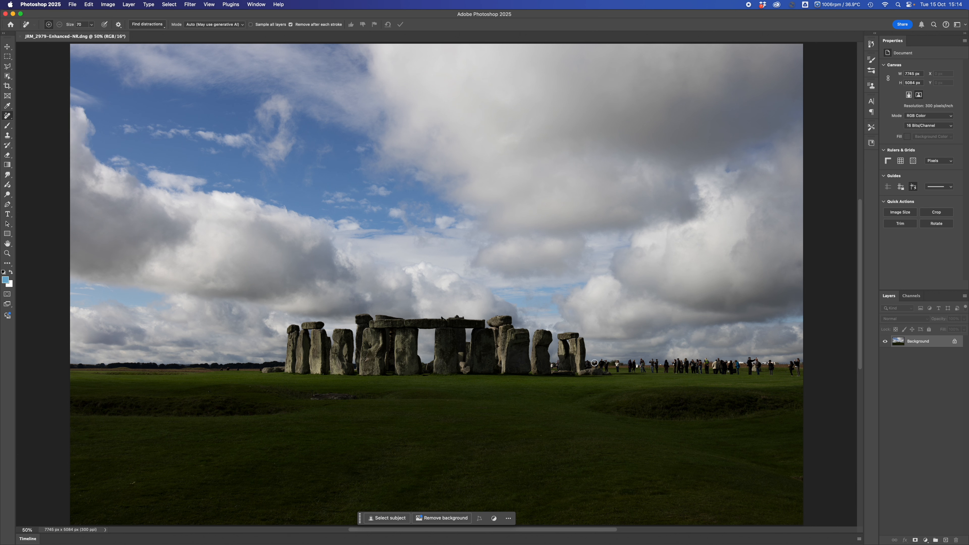
{"action": "key", "text": "bracketright"}
{"action": "key", "text": "bracketright"}
{"action": "key", "text": "bracketright"}
{"action": "mouse_move", "coordinate": [593, 365]}
{"action": "left_mouse_down"}
{"action": "mouse_move", "coordinate": [803, 364]}
{"action": "mouse_move", "coordinate": [802, 375]}
{"action": "mouse_move", "coordinate": [777, 376]}
{"action": "mouse_move", "coordinate": [591, 369]}
{"action": "mouse_move", "coordinate": [804, 363]}
{"action": "mouse_move", "coordinate": [685, 365]}
{"action": "left_mouse_up"}
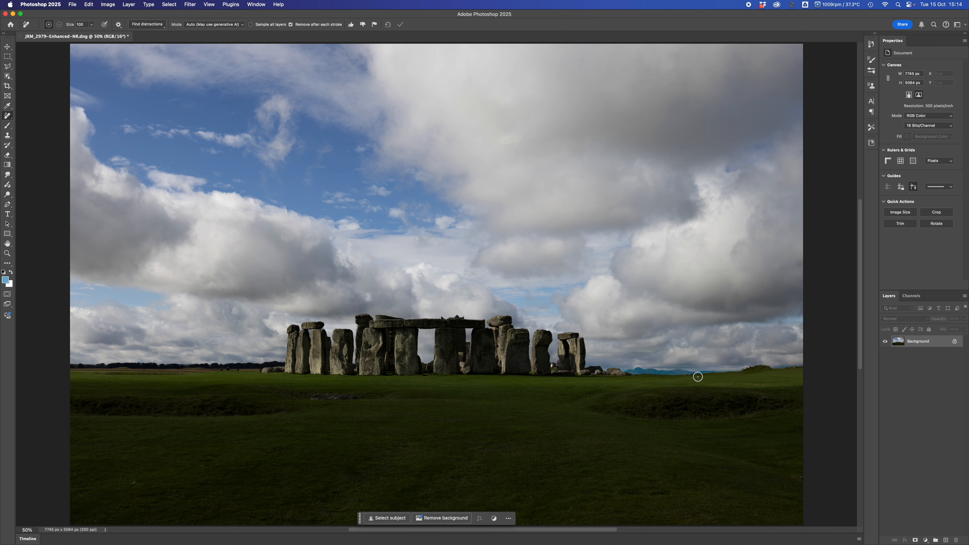
Step: Undo the last Remove Tool stroke and mark all the people automatically using Find Distractions
{"action": "key", "text": "super+z"}
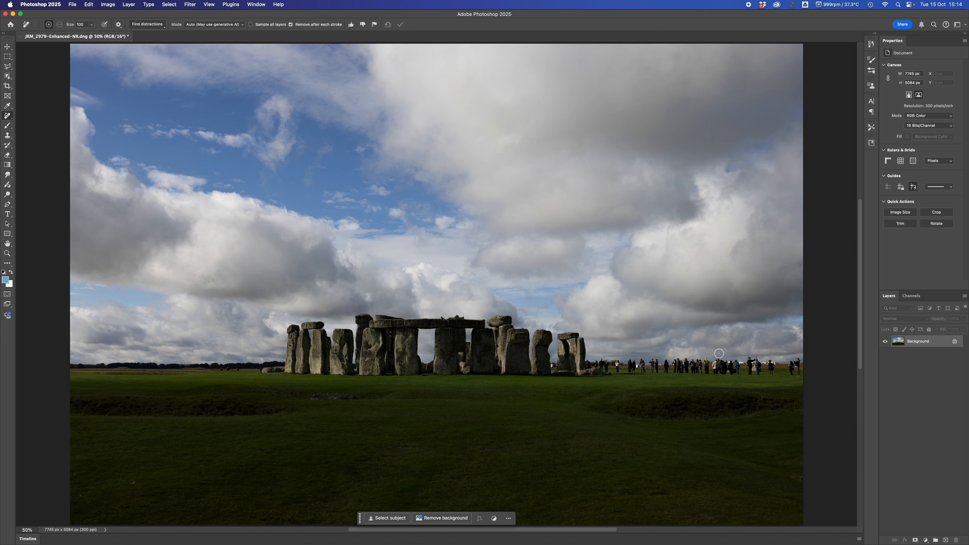
{"action": "left_click", "coordinate": [147, 26]}
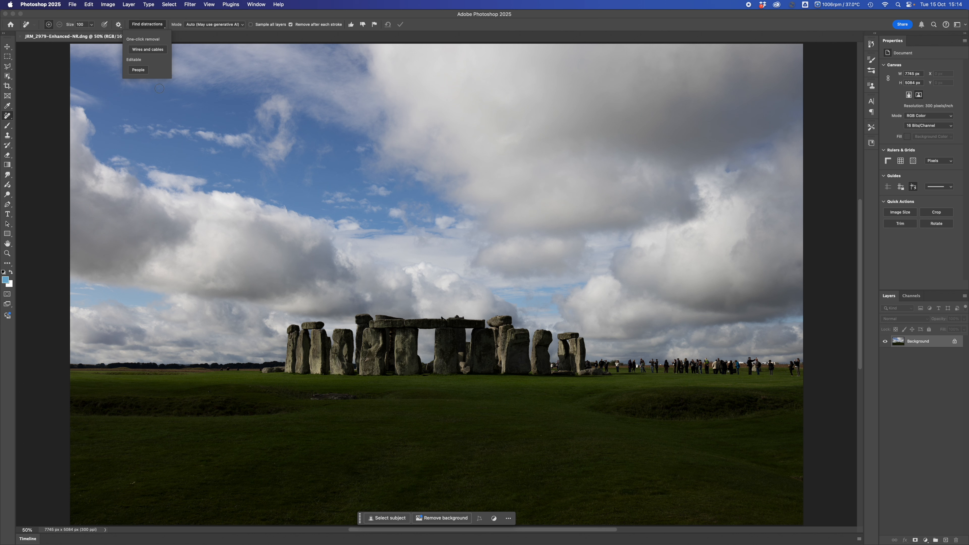
{"action": "left_click", "coordinate": [138, 71]}
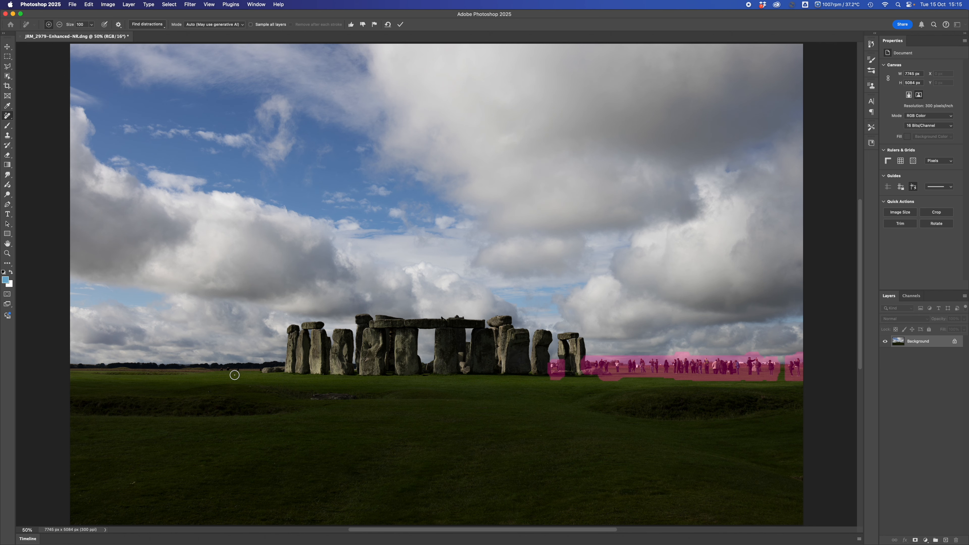
Step: Add the three small dark figures on the far horizon beyond the stones to the removal overlay at brush size 60
{"action": "scroll", "coordinate": [232, 367], "scroll_direction": "up", "scroll_amount": 5}
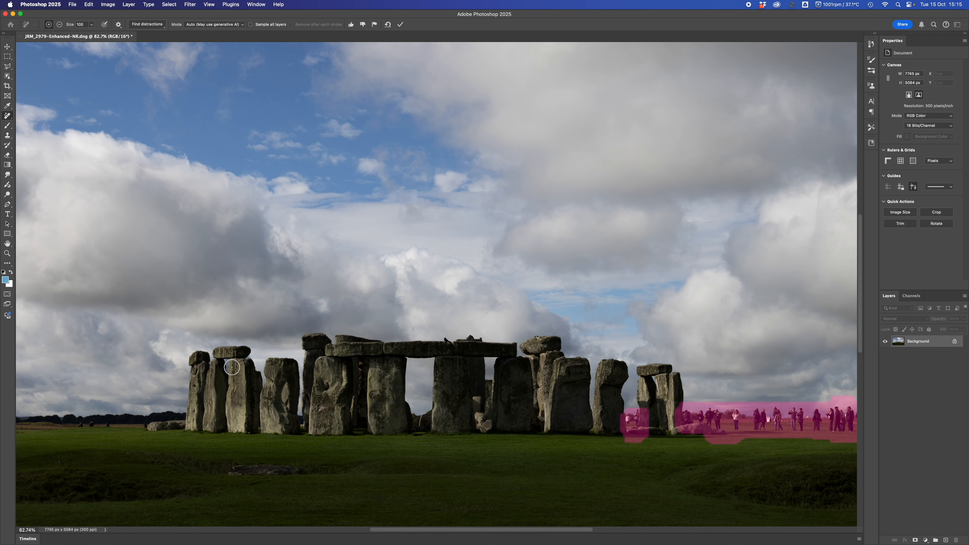
{"action": "left_click_drag", "start_coordinate": [202, 392], "coordinate": [460, 195]}
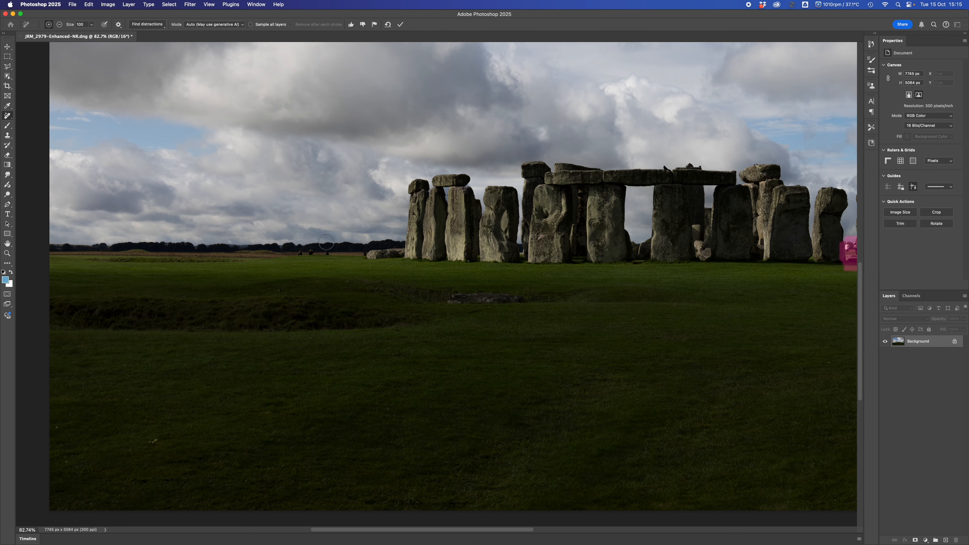
{"action": "key", "text": "bracketleft"}
{"action": "key", "text": "bracketleft"}
{"action": "key", "text": "bracketleft"}
{"action": "key", "text": "bracketleft"}
{"action": "left_click", "coordinate": [327, 253]}
{"action": "left_click", "coordinate": [311, 252]}
{"action": "left_click", "coordinate": [299, 252]}
{"action": "scroll", "coordinate": [652, 221], "scroll_direction": "down", "scroll_amount": 5}
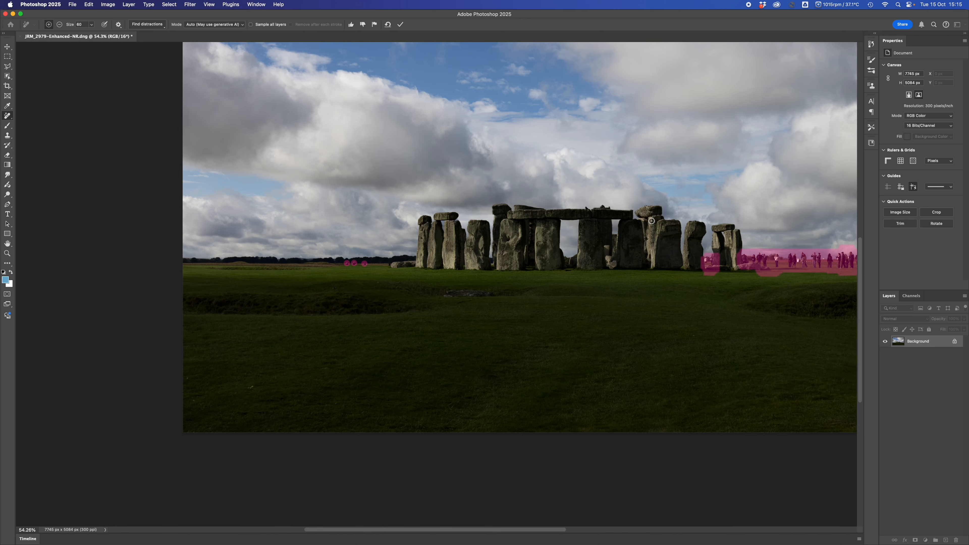
Step: Try removing all the marked people from the photo, and undo the removal
{"action": "left_click_drag", "start_coordinate": [627, 225], "coordinate": [473, 309]}
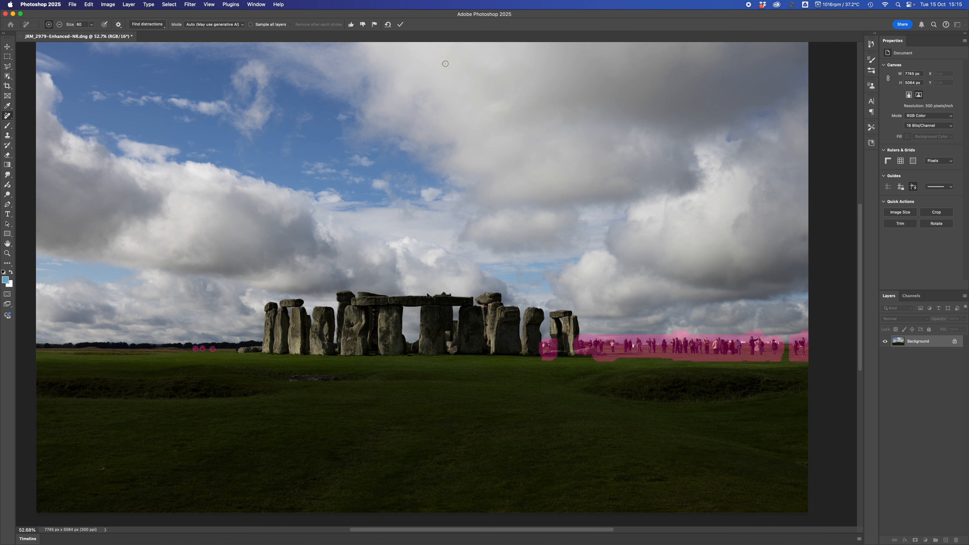
{"action": "left_click", "coordinate": [400, 25]}
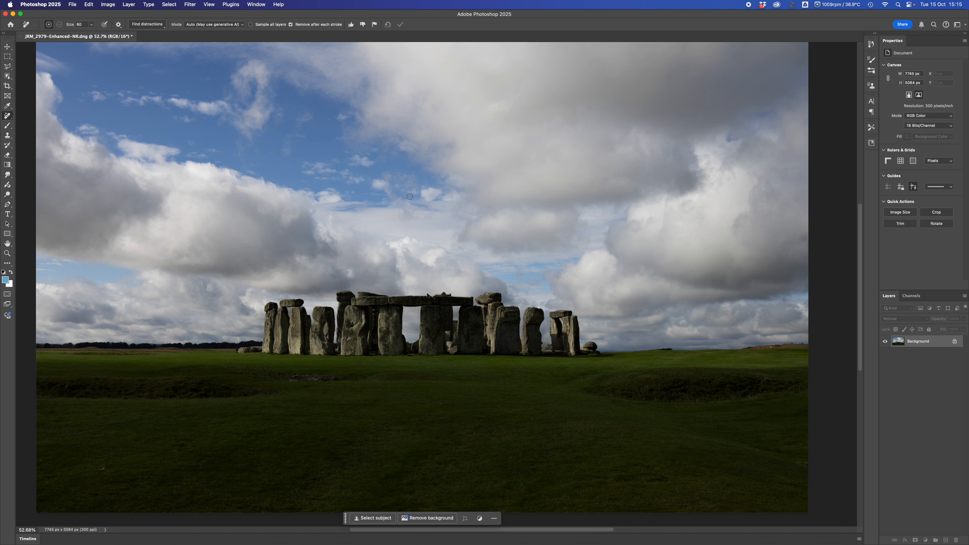
{"action": "key", "text": "super+z"}
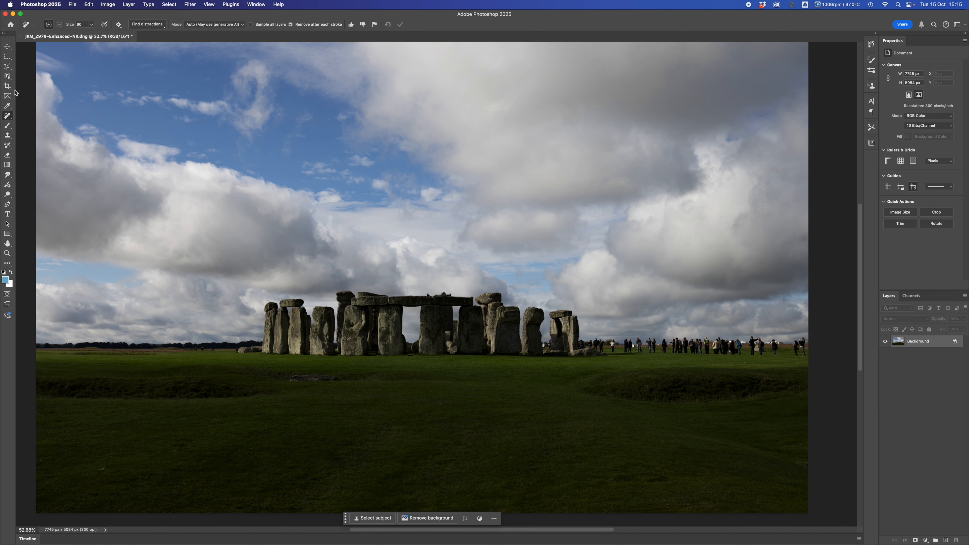
Step: Outline the whole crowd beside the stones with a freehand Lasso selection, excluding the stones
{"action": "left_click", "coordinate": [8, 67]}
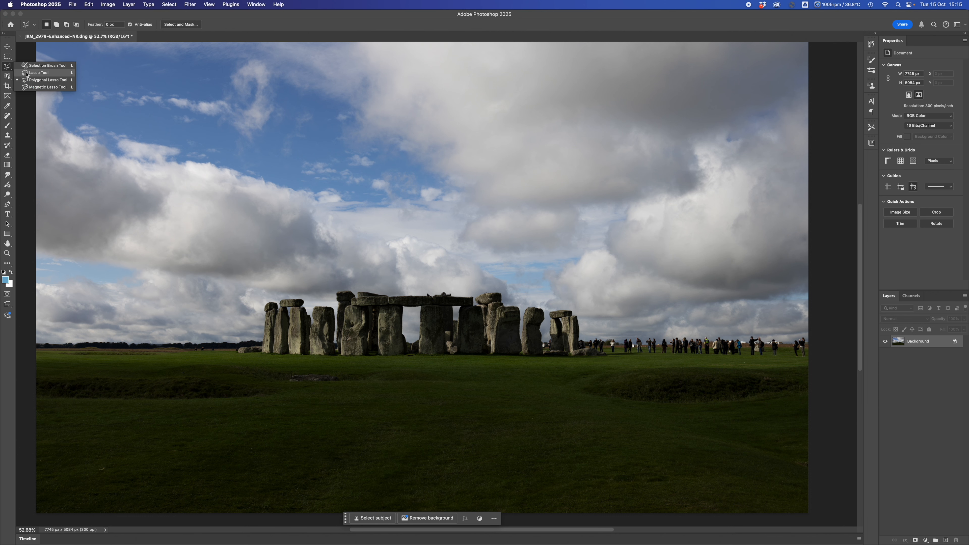
{"action": "left_click", "coordinate": [37, 67]}
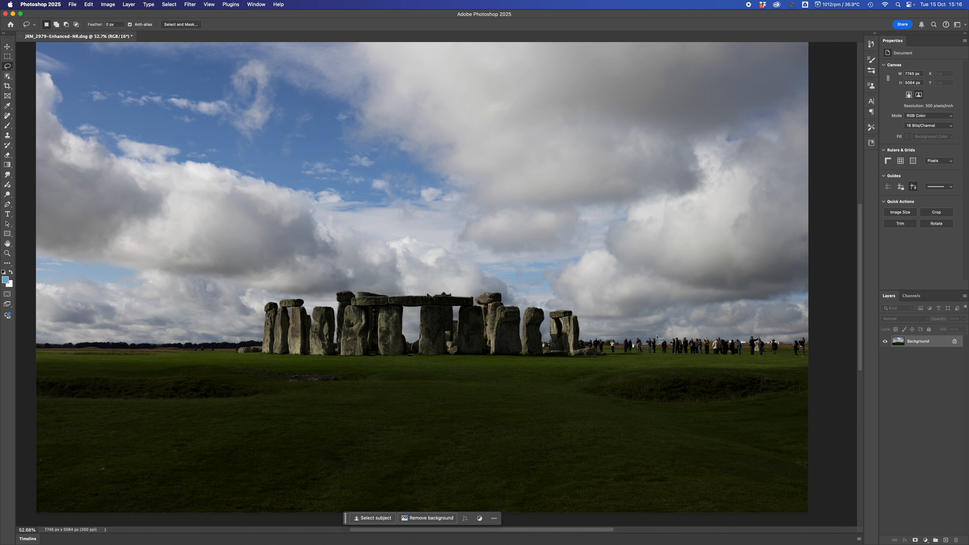
{"action": "scroll", "coordinate": [660, 339], "scroll_direction": "up", "scroll_amount": 5}
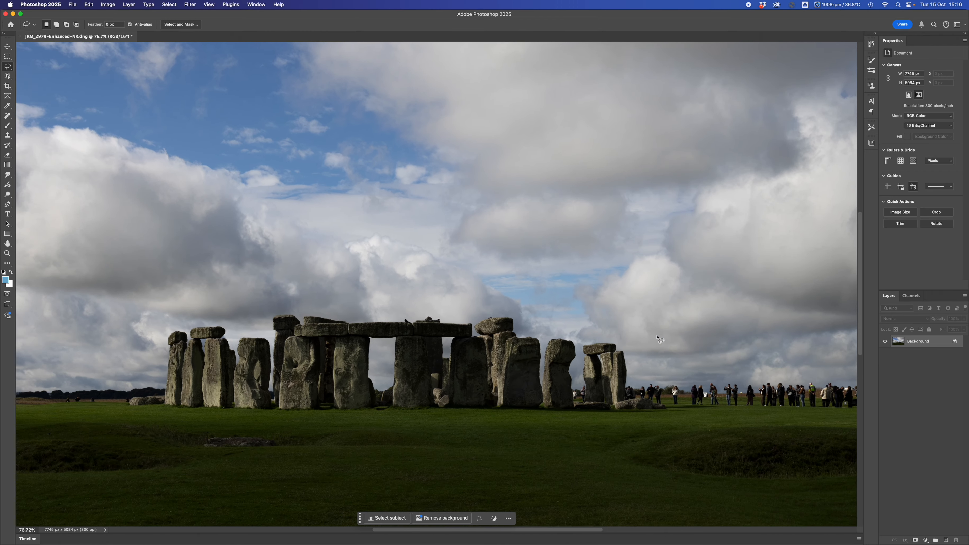
{"action": "scroll", "coordinate": [660, 339], "scroll_direction": "up", "scroll_amount": 4}
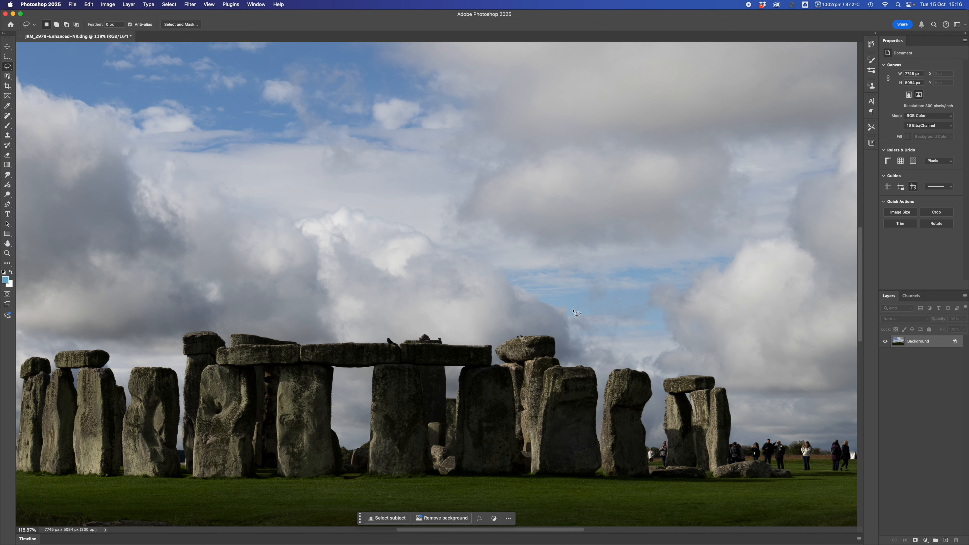
{"action": "left_click_drag", "start_coordinate": [571, 309], "coordinate": [255, 194]}
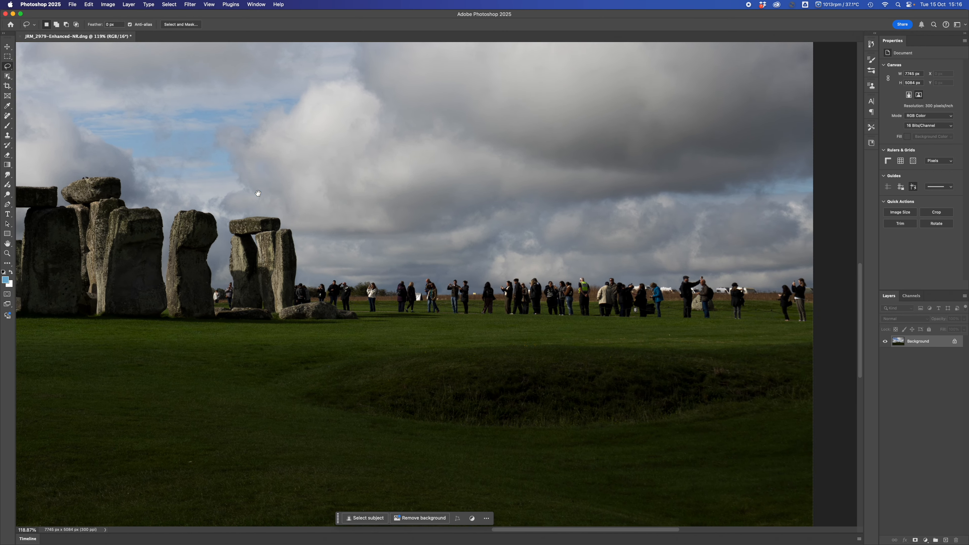
{"action": "mouse_move", "coordinate": [293, 281]}
{"action": "left_mouse_down"}
{"action": "mouse_move", "coordinate": [293, 308]}
{"action": "mouse_move", "coordinate": [342, 314]}
{"action": "mouse_move", "coordinate": [798, 324]}
{"action": "mouse_move", "coordinate": [817, 322]}
{"action": "mouse_move", "coordinate": [771, 322]}
{"action": "mouse_move", "coordinate": [818, 323]}
{"action": "mouse_move", "coordinate": [825, 289]}
{"action": "mouse_move", "coordinate": [815, 268]}
{"action": "mouse_move", "coordinate": [764, 297]}
{"action": "mouse_move", "coordinate": [704, 276]}
{"action": "mouse_move", "coordinate": [493, 283]}
{"action": "mouse_move", "coordinate": [486, 275]}
{"action": "mouse_move", "coordinate": [479, 287]}
{"action": "mouse_move", "coordinate": [437, 275]}
{"action": "mouse_move", "coordinate": [394, 285]}
{"action": "mouse_move", "coordinate": [387, 302]}
{"action": "mouse_move", "coordinate": [366, 280]}
{"action": "mouse_move", "coordinate": [294, 284]}
{"action": "left_mouse_up"}
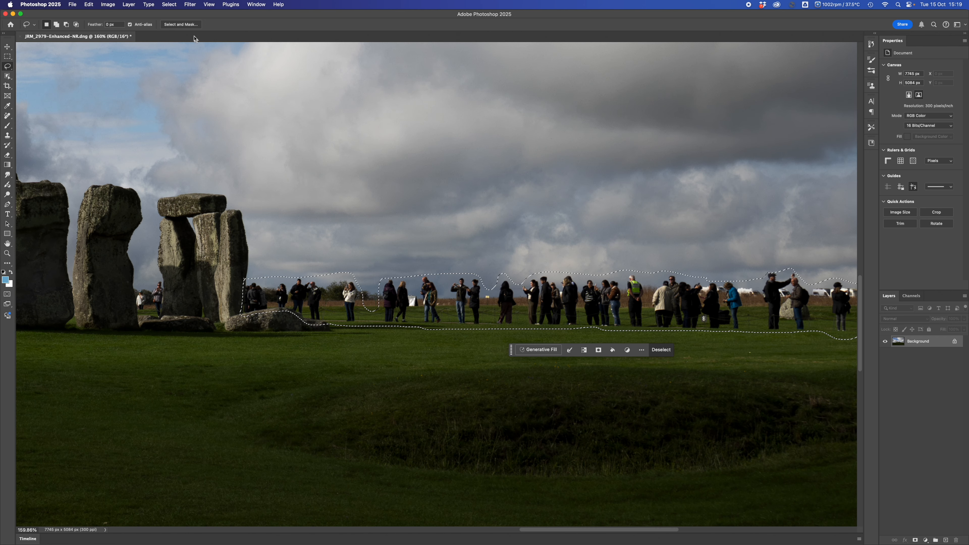
Step: Refine the selection in Select and Mask, brushing in the people seen between the standing stones
{"action": "left_click", "coordinate": [184, 25]}
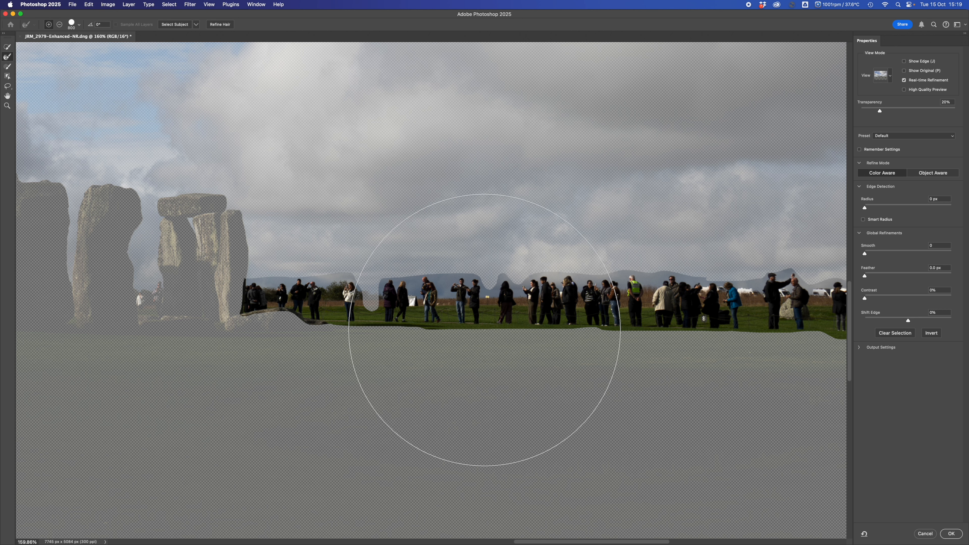
{"action": "key", "text": "b"}
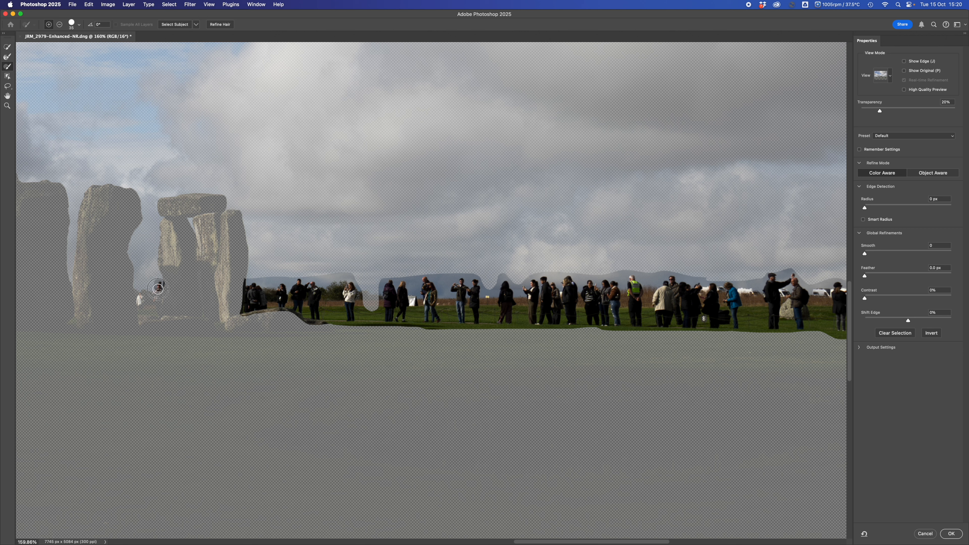
{"action": "mouse_move", "coordinate": [158, 289]}
{"action": "left_mouse_down"}
{"action": "mouse_move", "coordinate": [139, 297]}
{"action": "mouse_move", "coordinate": [156, 309]}
{"action": "mouse_move", "coordinate": [158, 291]}
{"action": "mouse_move", "coordinate": [146, 303]}
{"action": "mouse_move", "coordinate": [142, 293]}
{"action": "left_mouse_up"}
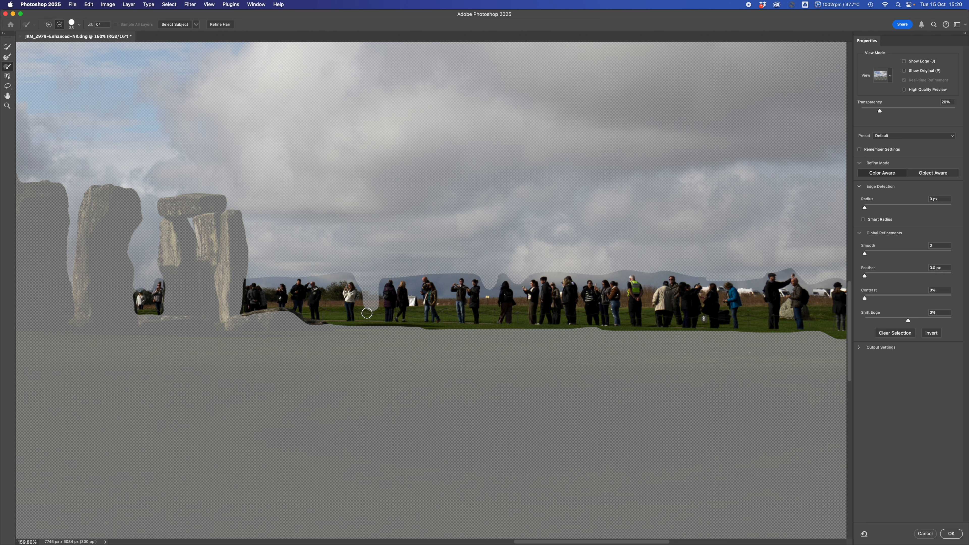
Step: Subtract the gaps between the groups of people nearest the stones and trim the selection around the fallen stone and grass
{"action": "mouse_move", "coordinate": [367, 308]}
{"action": "left_mouse_down"}
{"action": "mouse_move", "coordinate": [379, 333]}
{"action": "mouse_move", "coordinate": [360, 330]}
{"action": "mouse_move", "coordinate": [366, 292]}
{"action": "mouse_move", "coordinate": [353, 273]}
{"action": "mouse_move", "coordinate": [339, 277]}
{"action": "mouse_move", "coordinate": [338, 324]}
{"action": "left_mouse_up"}
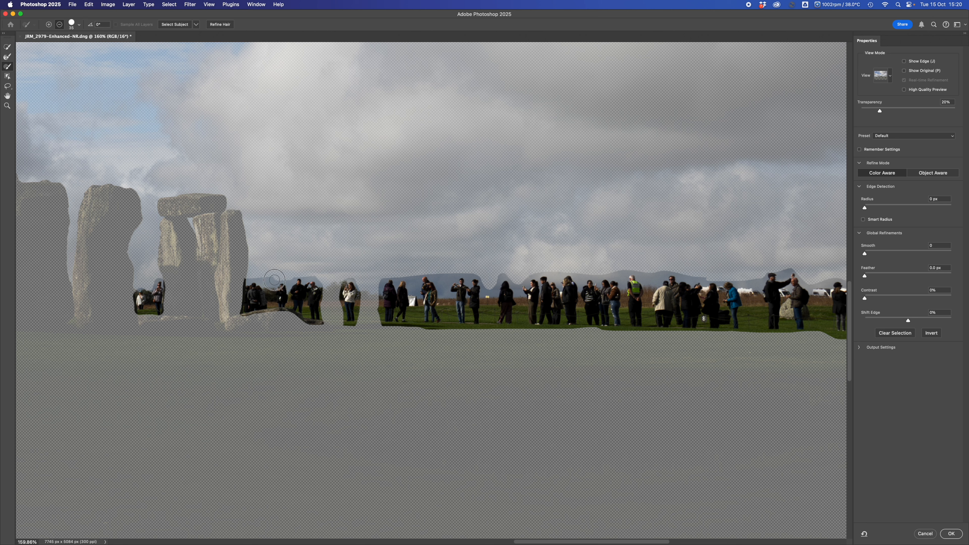
{"action": "left_click_drag", "start_coordinate": [271, 289], "coordinate": [249, 278]}
{"action": "left_click_drag", "start_coordinate": [241, 321], "coordinate": [325, 328]}
{"action": "mouse_move", "coordinate": [383, 332]}
{"action": "left_mouse_down"}
{"action": "mouse_move", "coordinate": [415, 323]}
{"action": "mouse_move", "coordinate": [458, 325]}
{"action": "left_mouse_up"}
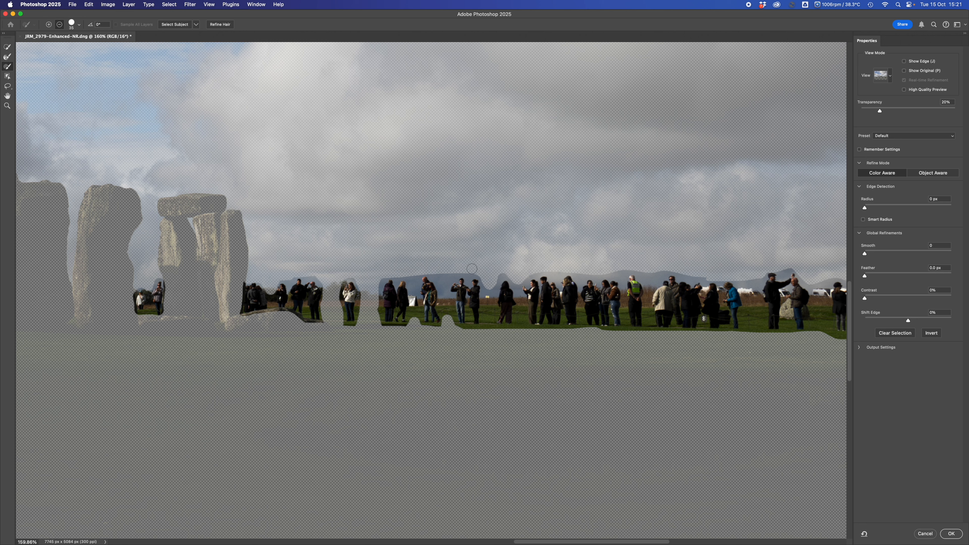
{"action": "mouse_move", "coordinate": [453, 271]}
{"action": "left_mouse_down"}
{"action": "mouse_move", "coordinate": [442, 281]}
{"action": "mouse_move", "coordinate": [447, 318]}
{"action": "left_mouse_up"}
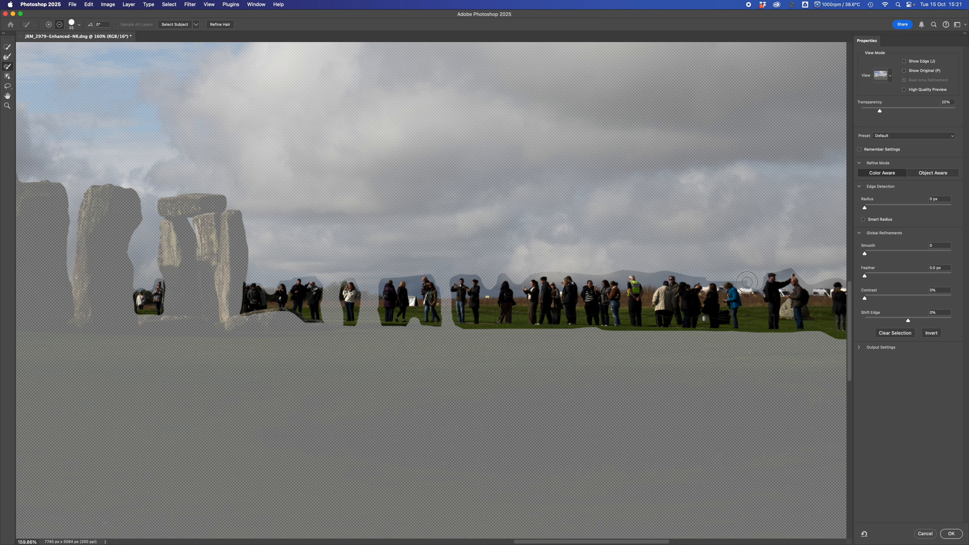
Step: Subtract the empty gaps and sky around the people farthest from the stones, and apply the refined selection
{"action": "mouse_move", "coordinate": [743, 290]}
{"action": "left_mouse_down"}
{"action": "mouse_move", "coordinate": [747, 328]}
{"action": "mouse_move", "coordinate": [758, 333]}
{"action": "mouse_move", "coordinate": [750, 280]}
{"action": "mouse_move", "coordinate": [756, 333]}
{"action": "mouse_move", "coordinate": [590, 317]}
{"action": "left_mouse_up"}
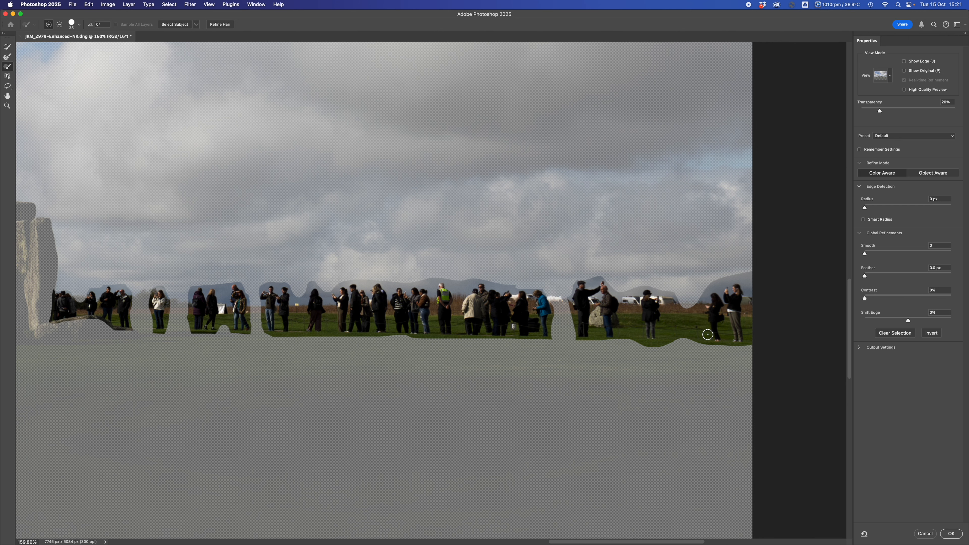
{"action": "key", "text": "alt"}
{"action": "mouse_move", "coordinate": [682, 297]}
{"action": "left_mouse_down"}
{"action": "mouse_move", "coordinate": [681, 310]}
{"action": "mouse_move", "coordinate": [664, 308]}
{"action": "mouse_move", "coordinate": [665, 351]}
{"action": "mouse_move", "coordinate": [699, 335]}
{"action": "mouse_move", "coordinate": [695, 301]}
{"action": "mouse_move", "coordinate": [694, 342]}
{"action": "mouse_move", "coordinate": [678, 321]}
{"action": "left_mouse_up"}
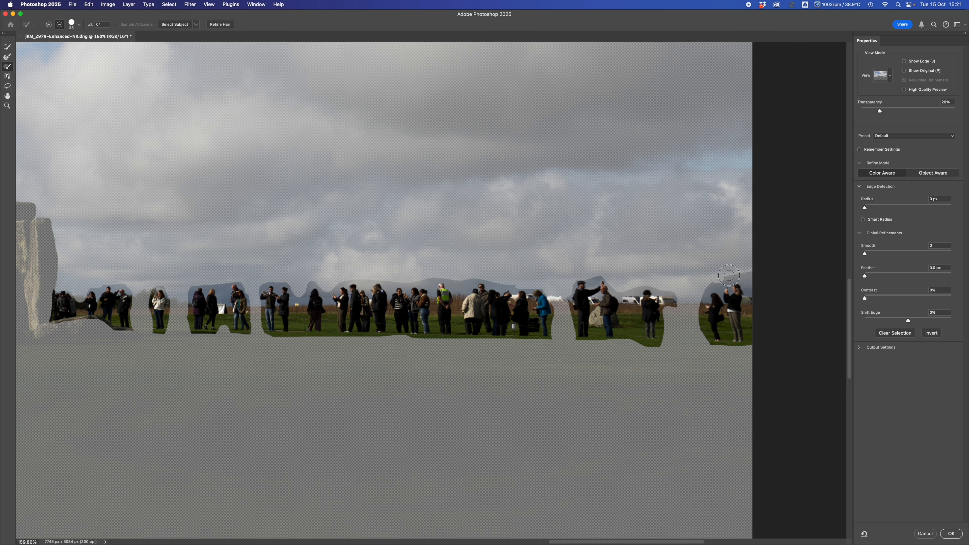
{"action": "mouse_move", "coordinate": [729, 275]}
{"action": "left_mouse_down"}
{"action": "mouse_move", "coordinate": [757, 283]}
{"action": "mouse_move", "coordinate": [756, 275]}
{"action": "left_mouse_up"}
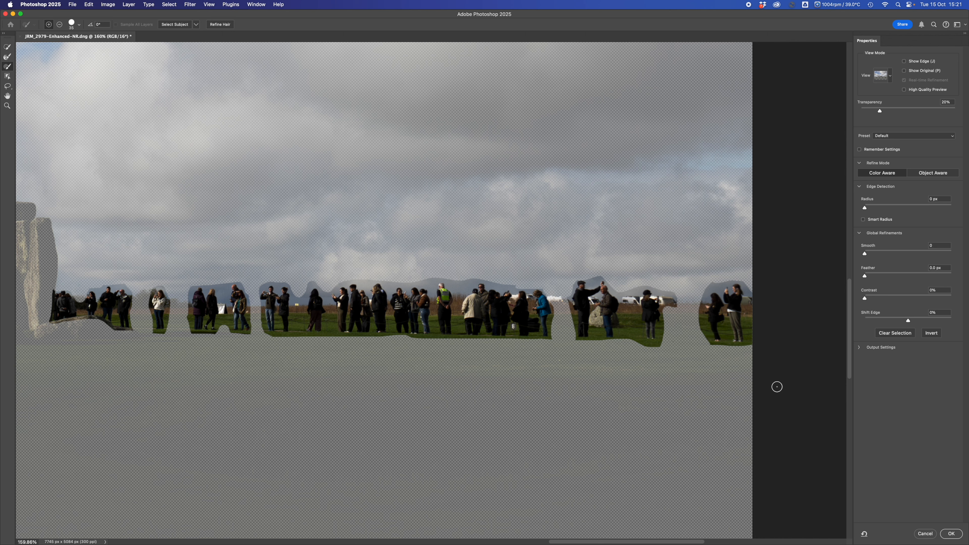
{"action": "left_click", "coordinate": [952, 534]}
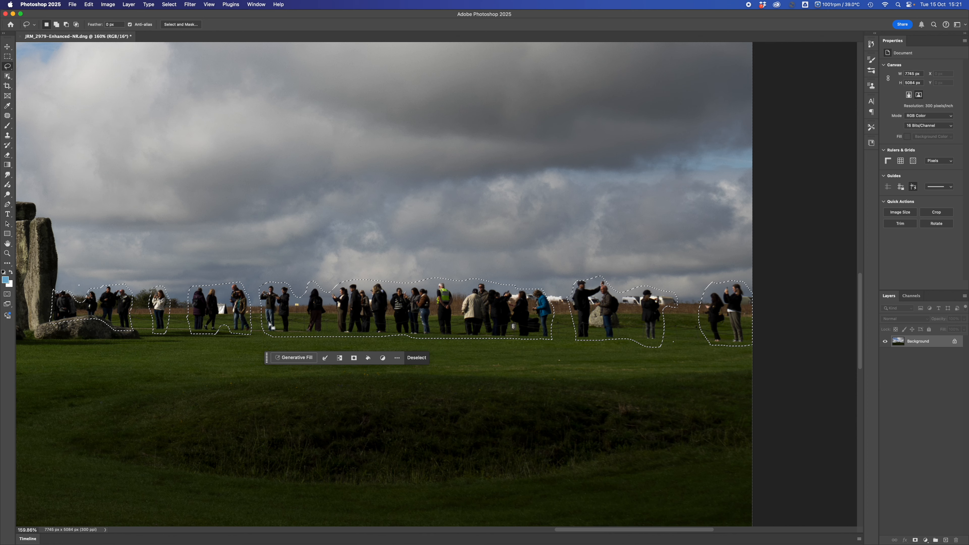
Step: Replace the selected crowd using Generative Fill with an empty prompt
{"action": "left_click_drag", "start_coordinate": [243, 321], "coordinate": [331, 285]}
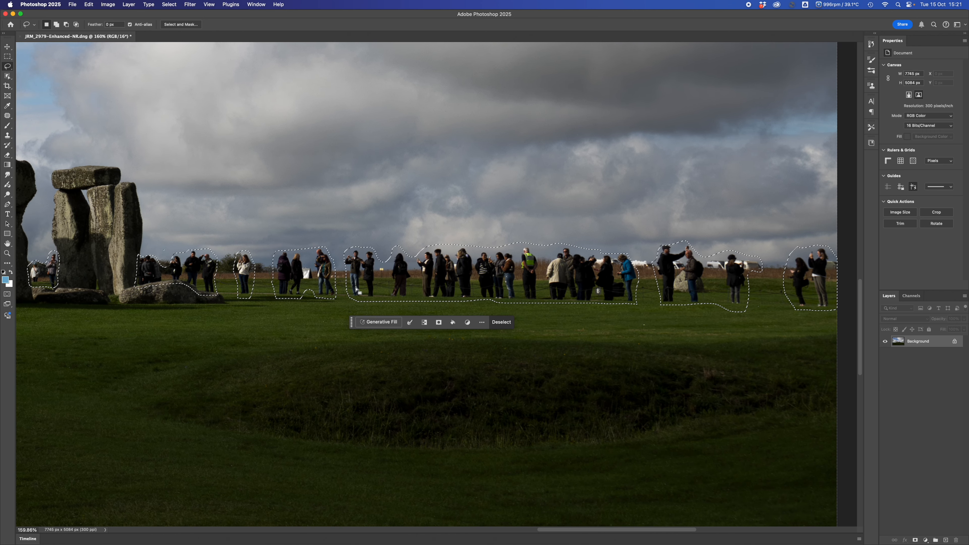
{"action": "scroll", "coordinate": [431, 282], "scroll_direction": "down", "scroll_amount": 2}
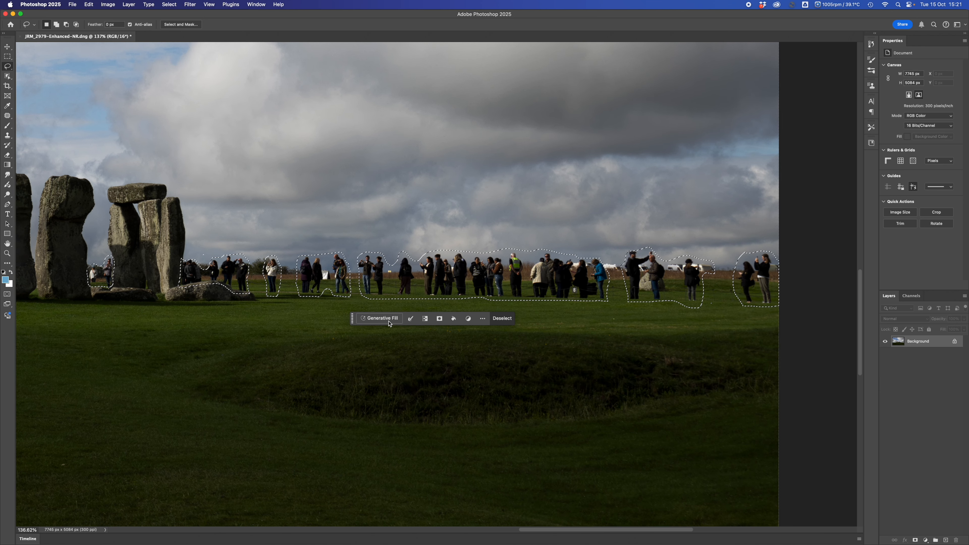
{"action": "left_click", "coordinate": [380, 318]}
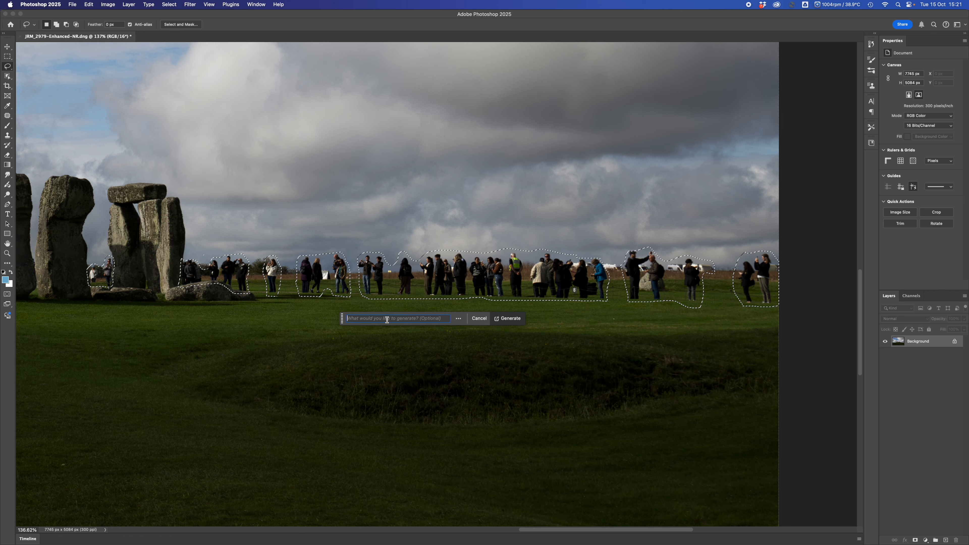
{"action": "left_click", "coordinate": [510, 318]}
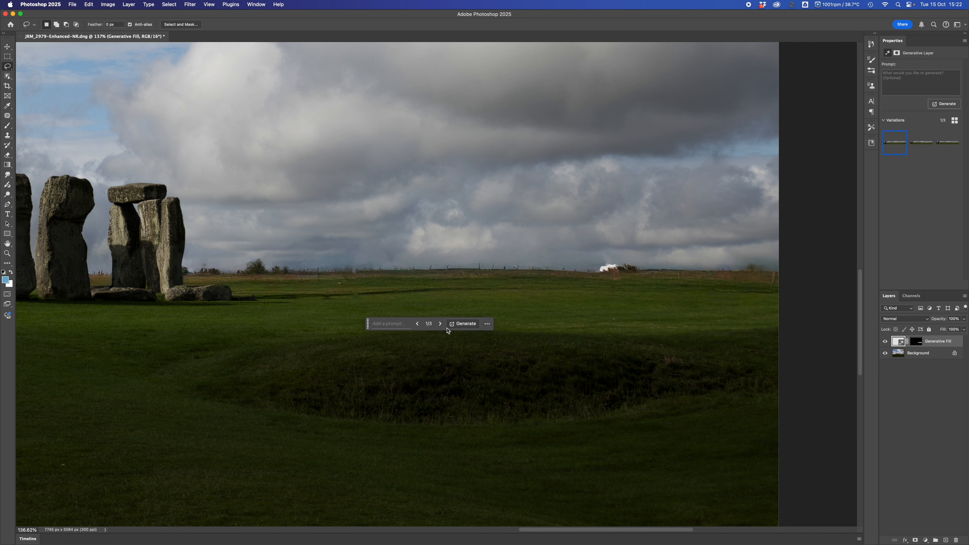
Step: Compare the three Generative Fill variations up close and across the wider photo, returning to the first one
{"action": "left_click", "coordinate": [440, 324]}
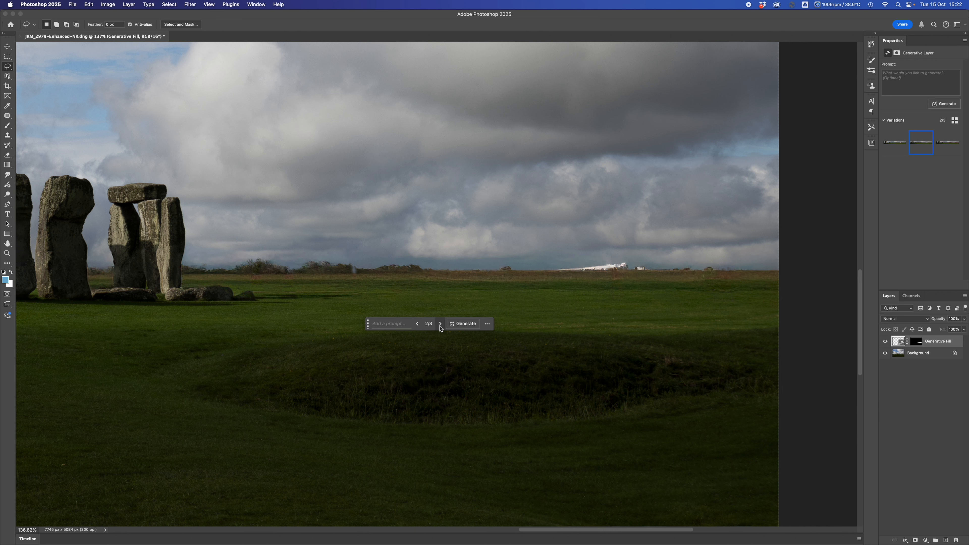
{"action": "left_click", "coordinate": [440, 325]}
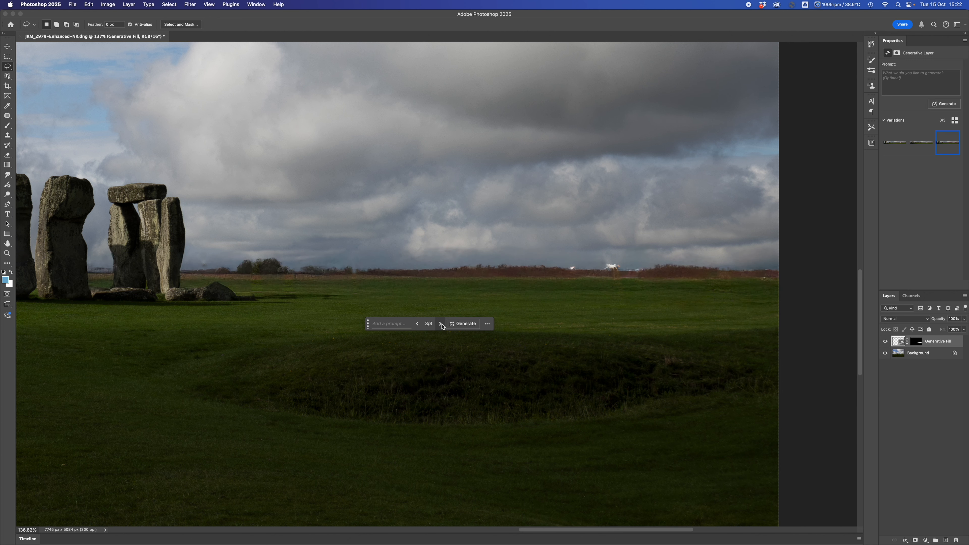
{"action": "scroll", "coordinate": [443, 315], "scroll_direction": "down", "scroll_amount": 3}
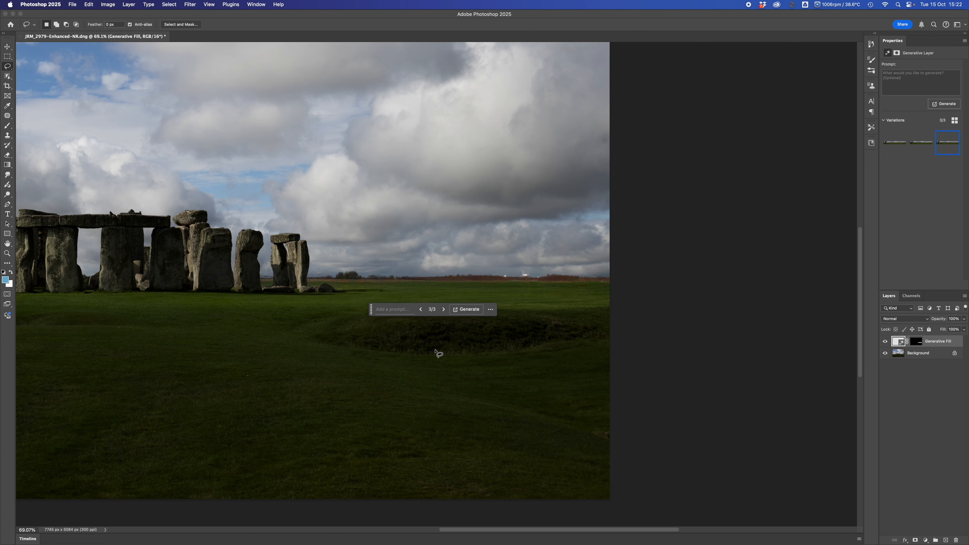
{"action": "scroll", "coordinate": [437, 353], "scroll_direction": "down", "scroll_amount": 2}
{"action": "mouse_move", "coordinate": [324, 347]}
{"action": "left_mouse_down"}
{"action": "mouse_move", "coordinate": [631, 325]}
{"action": "mouse_move", "coordinate": [449, 321]}
{"action": "left_mouse_up"}
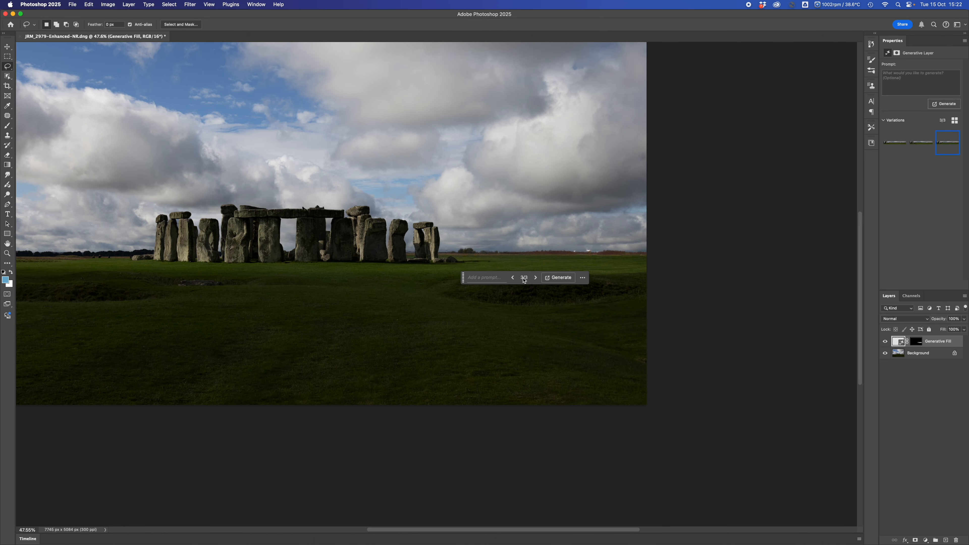
{"action": "left_click", "coordinate": [514, 278]}
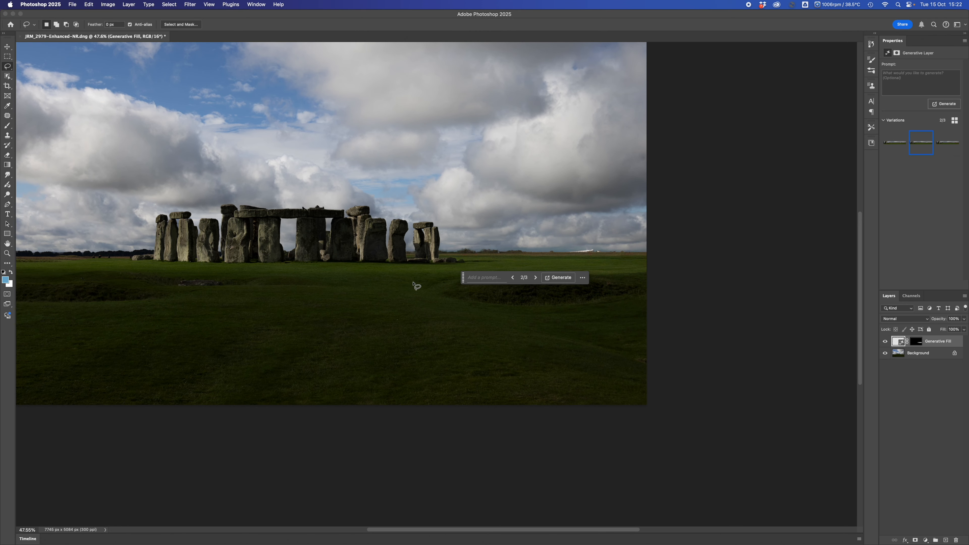
{"action": "left_click", "coordinate": [513, 277]}
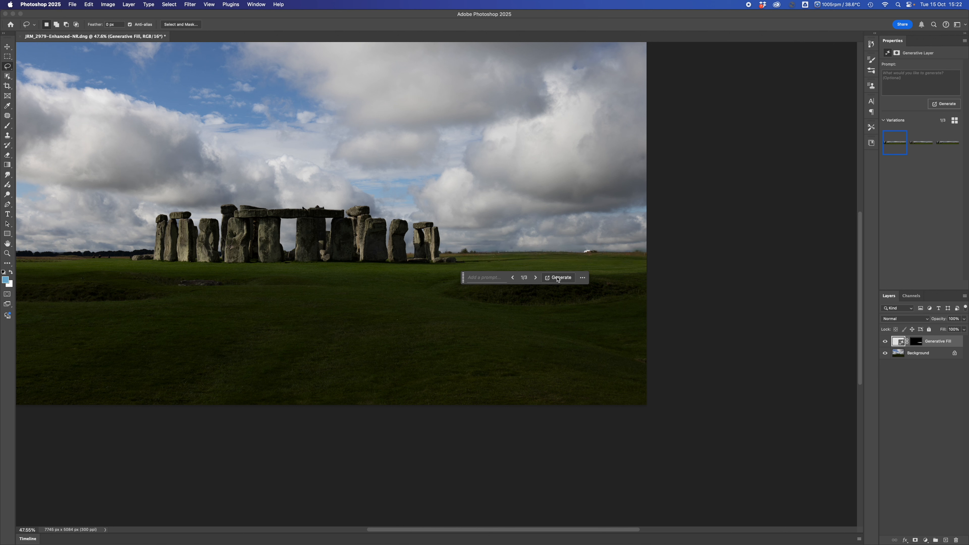
Step: Generate three more Generative Fill variations and select the sixth one
{"action": "left_click", "coordinate": [558, 278]}
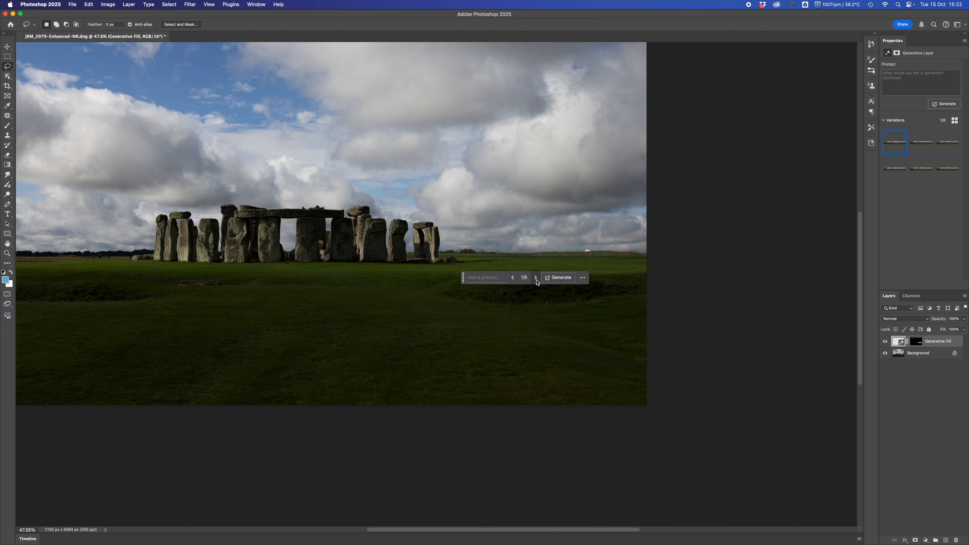
{"action": "left_click", "coordinate": [536, 278]}
{"action": "left_click", "coordinate": [536, 277]}
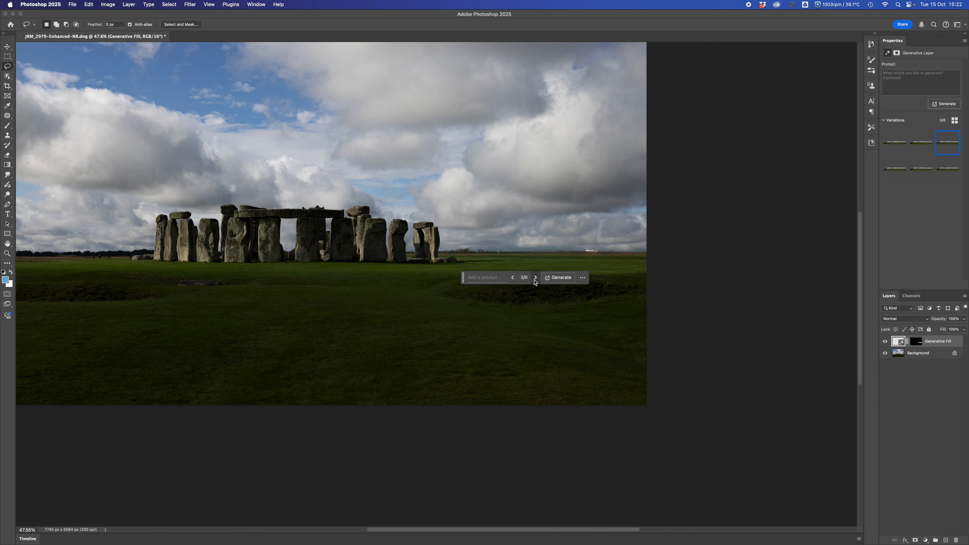
{"action": "left_click", "coordinate": [535, 278]}
{"action": "left_click", "coordinate": [535, 278]}
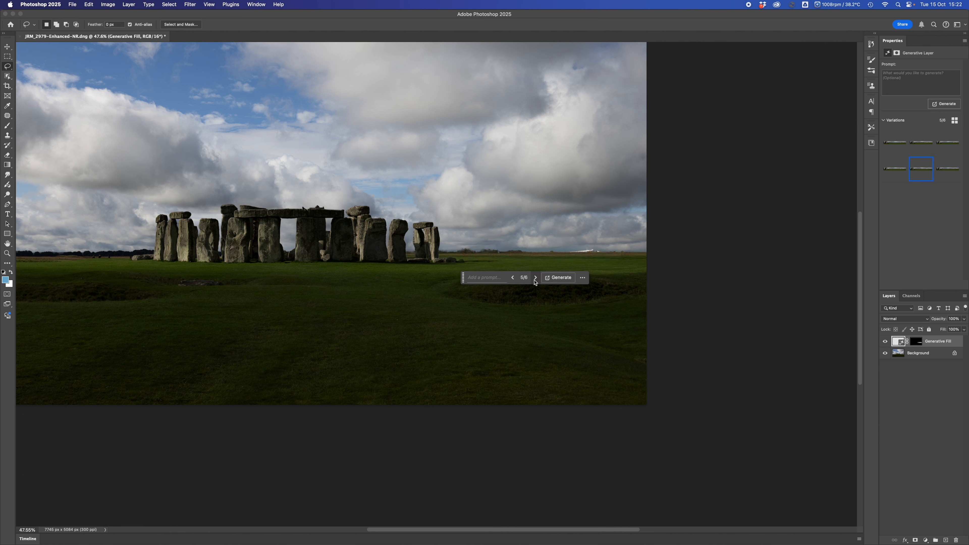
{"action": "left_click", "coordinate": [535, 279]}
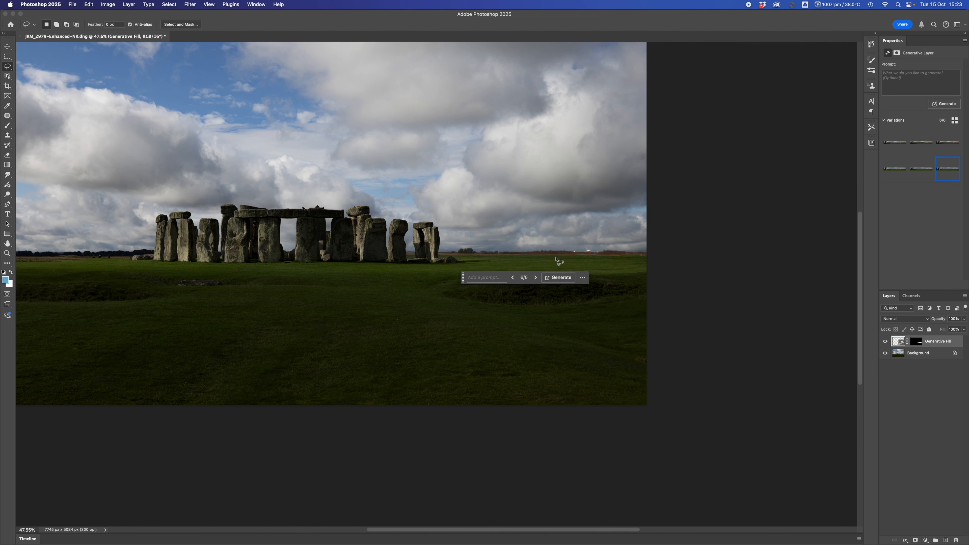
{"action": "left_click_drag", "start_coordinate": [463, 279], "coordinate": [442, 339]}
Step: Enhance the detail of the sixth variation and compare it up close with the seventh, returning to the sixth
{"action": "mouse_move", "coordinate": [947, 171]}
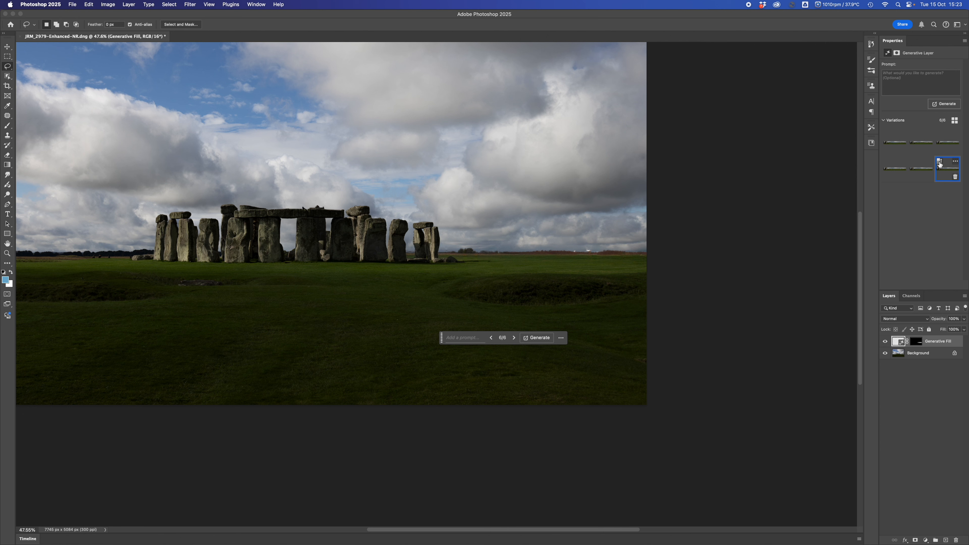
{"action": "left_click", "coordinate": [939, 163]}
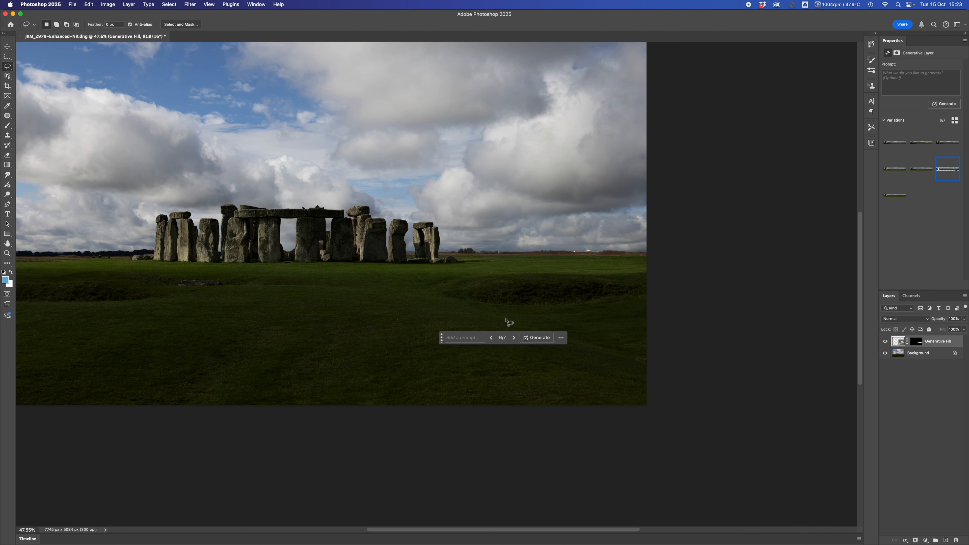
{"action": "scroll", "coordinate": [568, 257], "scroll_direction": "up", "scroll_amount": 10}
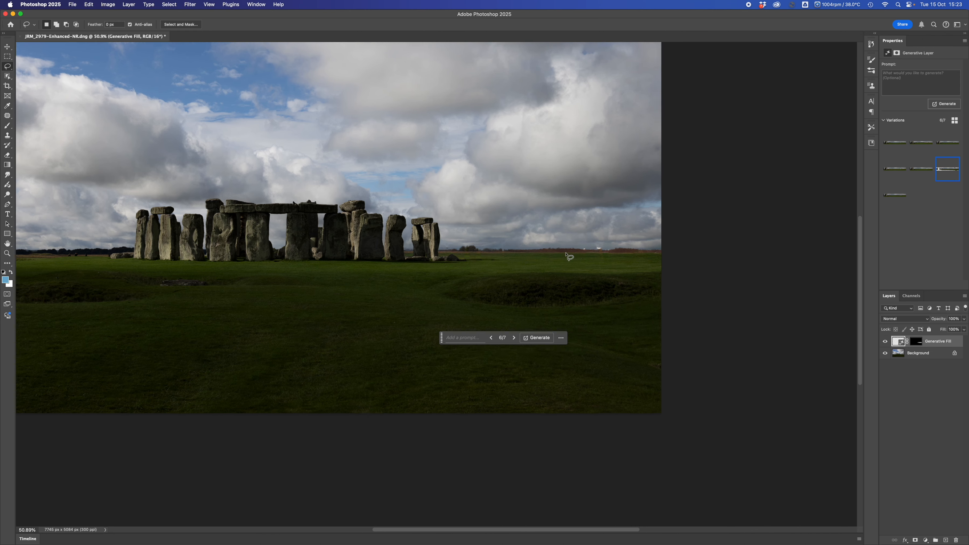
{"action": "scroll", "coordinate": [569, 257], "scroll_direction": "up", "scroll_amount": 2}
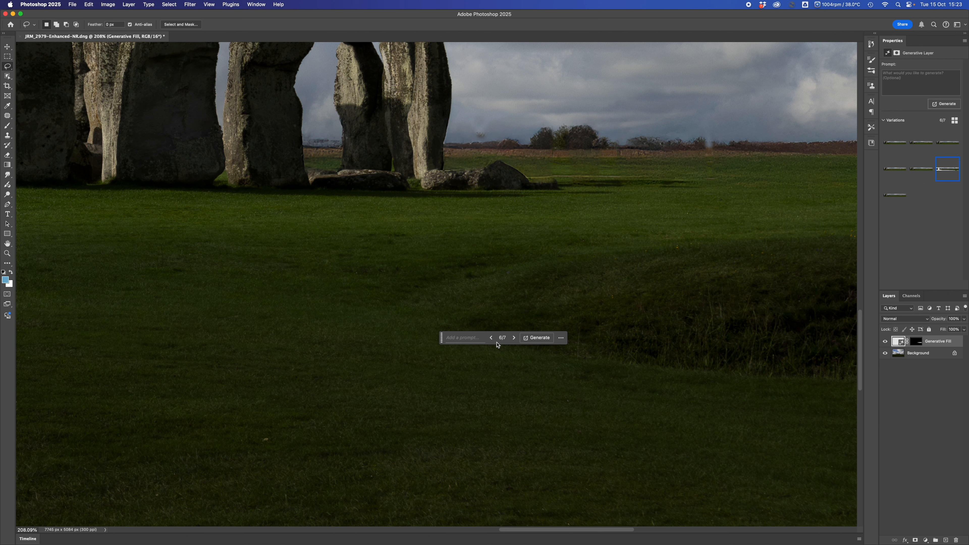
{"action": "left_click", "coordinate": [514, 338]}
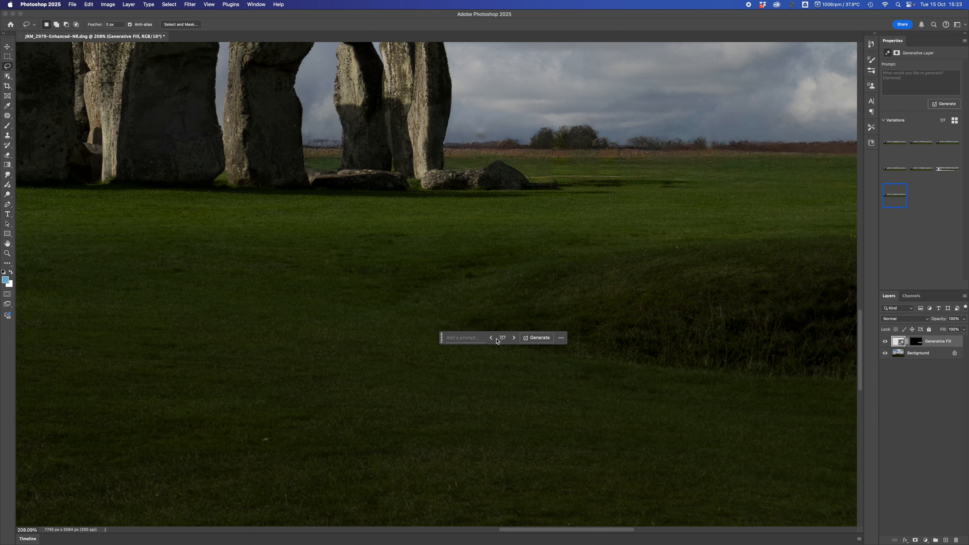
{"action": "left_click", "coordinate": [491, 338]}
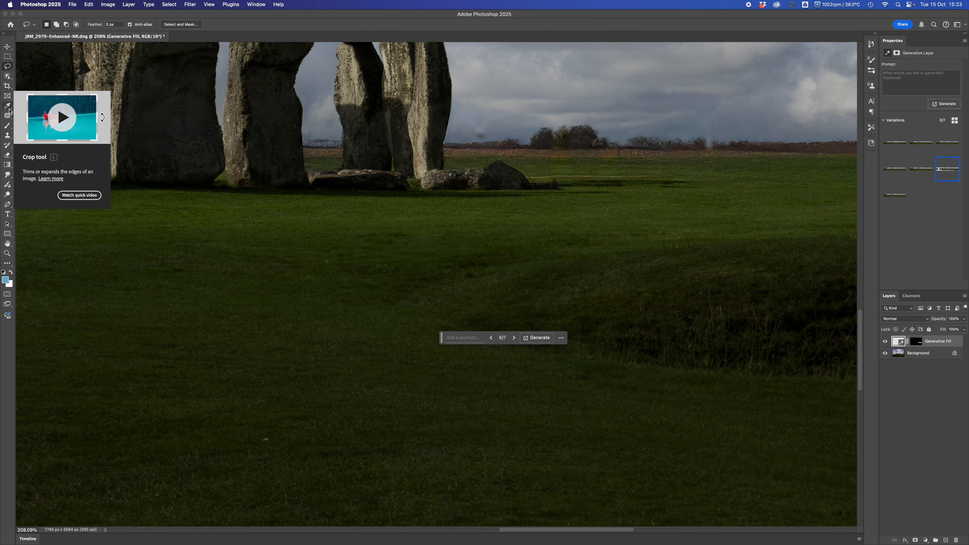
Step: Activate the Remove tool and flatten the Generative Fill layer into the Background layer
{"action": "left_click", "coordinate": [7, 115]}
{"action": "left_click", "coordinate": [31, 122]}
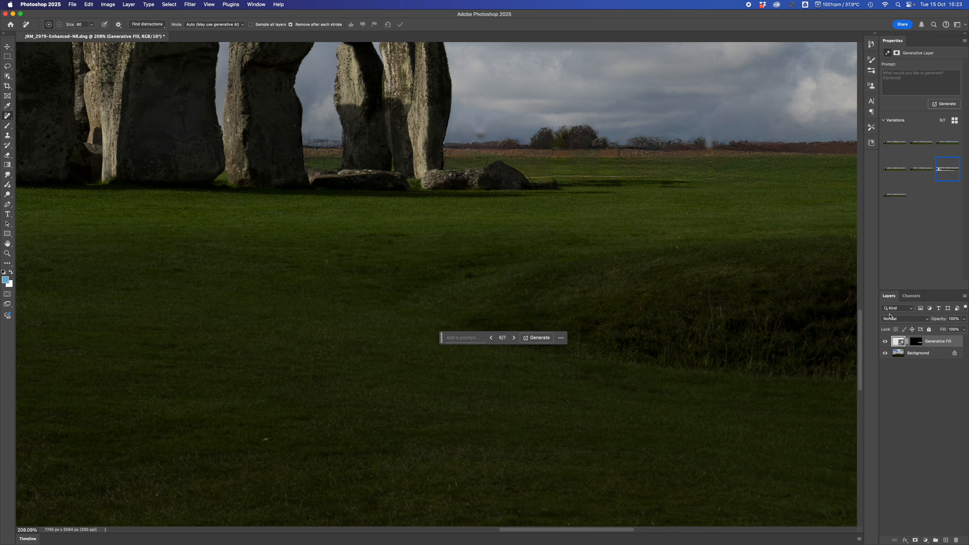
{"action": "left_click", "coordinate": [922, 355]}
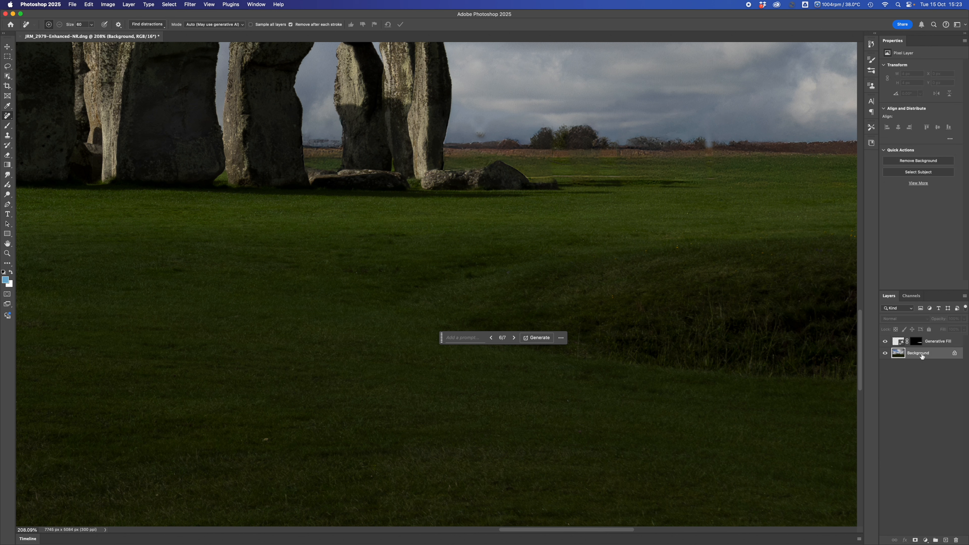
{"action": "right_click", "coordinate": [934, 357]}
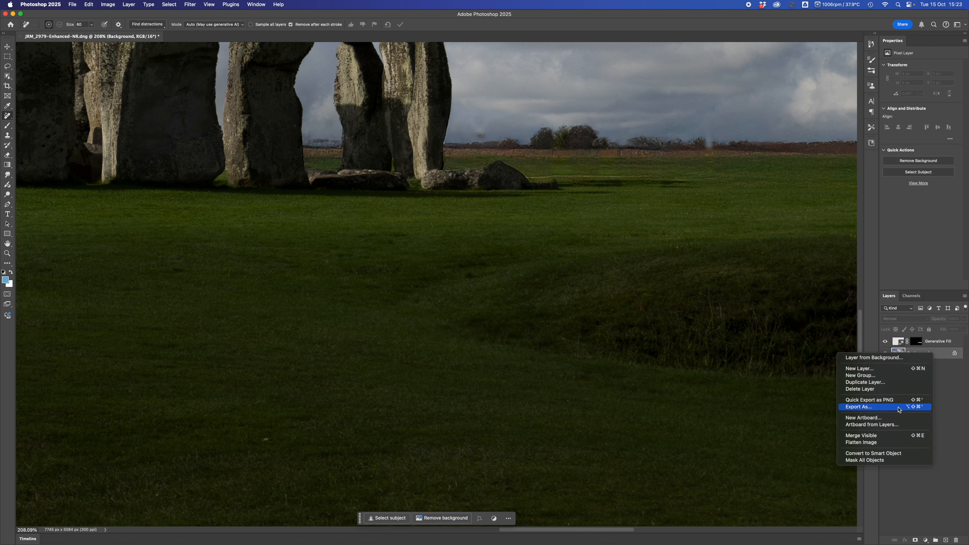
{"action": "left_click", "coordinate": [861, 442]}
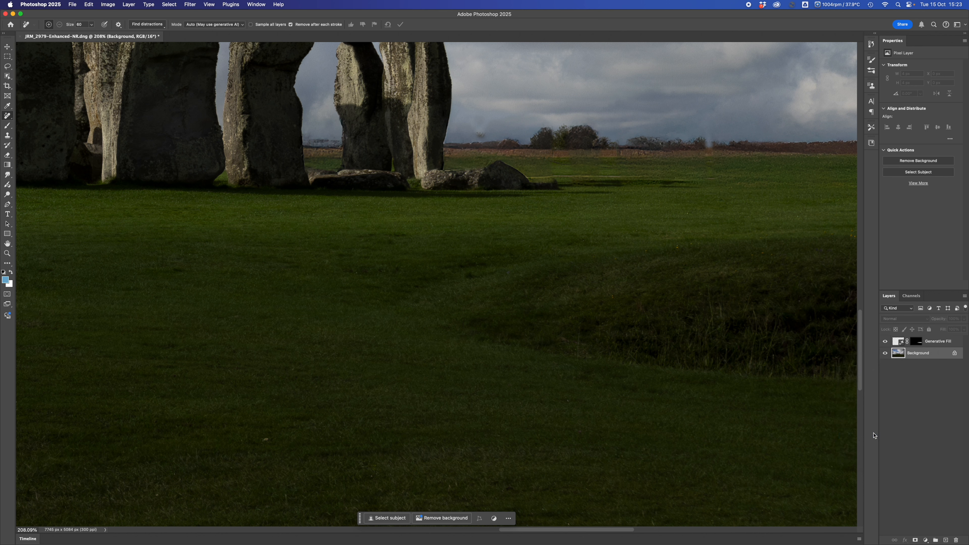
Step: Remove the leftover smudges along the horizon and the grass marks beyond the fallen stone with a Remove brush of size 30
{"action": "key", "text": "bracketleft"}
{"action": "key", "text": "bracketleft"}
{"action": "key", "text": "bracketleft"}
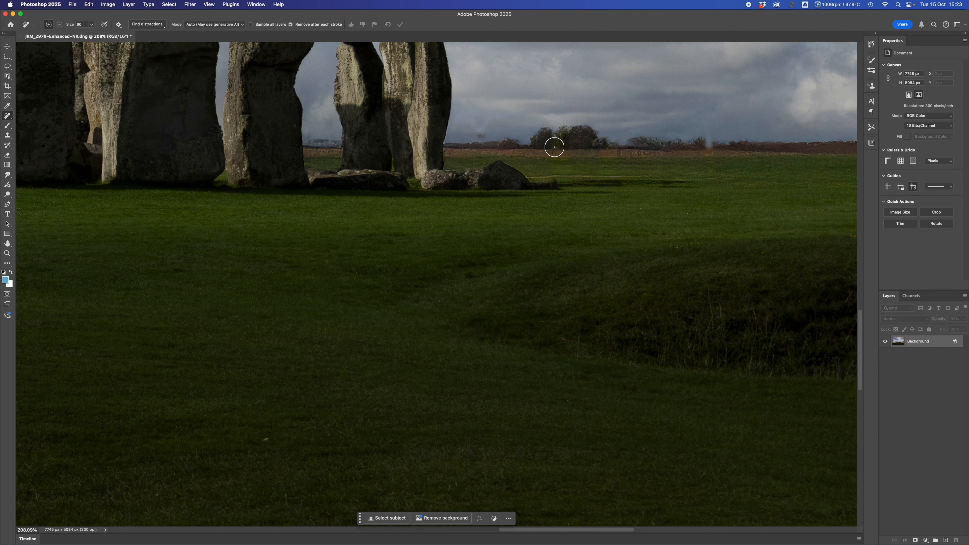
{"action": "mouse_move", "coordinate": [482, 134]}
{"action": "left_mouse_down"}
{"action": "mouse_move", "coordinate": [473, 133]}
{"action": "mouse_move", "coordinate": [484, 132]}
{"action": "left_mouse_up"}
{"action": "left_click_drag", "start_coordinate": [307, 136], "coordinate": [339, 139]}
{"action": "mouse_move", "coordinate": [707, 140]}
{"action": "left_mouse_down"}
{"action": "mouse_move", "coordinate": [711, 179]}
{"action": "mouse_move", "coordinate": [707, 134]}
{"action": "left_mouse_up"}
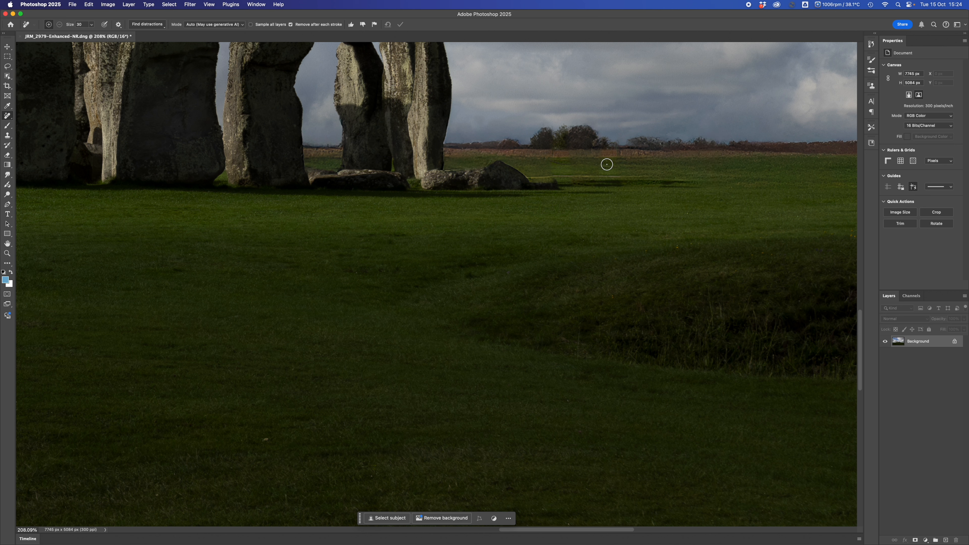
{"action": "left_click_drag", "start_coordinate": [602, 165], "coordinate": [623, 164]}
{"action": "left_click_drag", "start_coordinate": [546, 162], "coordinate": [577, 162]}
Step: Remove the white objects along the horizon hedge near the photo's right edge
{"action": "left_click_drag", "start_coordinate": [682, 145], "coordinate": [390, 145]}
{"action": "left_click_drag", "start_coordinate": [495, 155], "coordinate": [239, 179]}
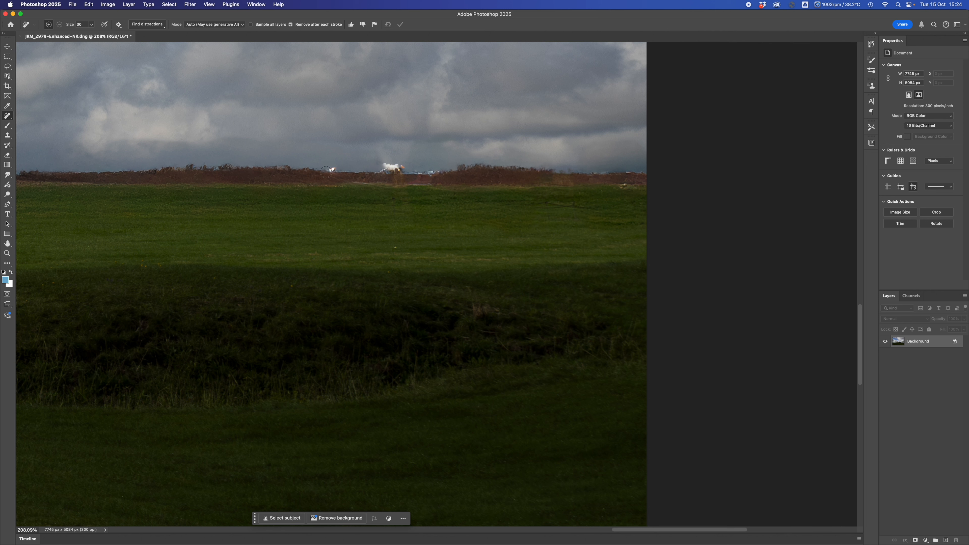
{"action": "mouse_move", "coordinate": [323, 171]}
{"action": "left_mouse_down"}
{"action": "mouse_move", "coordinate": [440, 170]}
{"action": "mouse_move", "coordinate": [366, 173]}
{"action": "left_mouse_up"}
Step: Mark the remaining blemishes in the grass and along the hedge near the photo's right edge, and remove them together
{"action": "left_click_drag", "start_coordinate": [393, 247], "coordinate": [414, 246]}
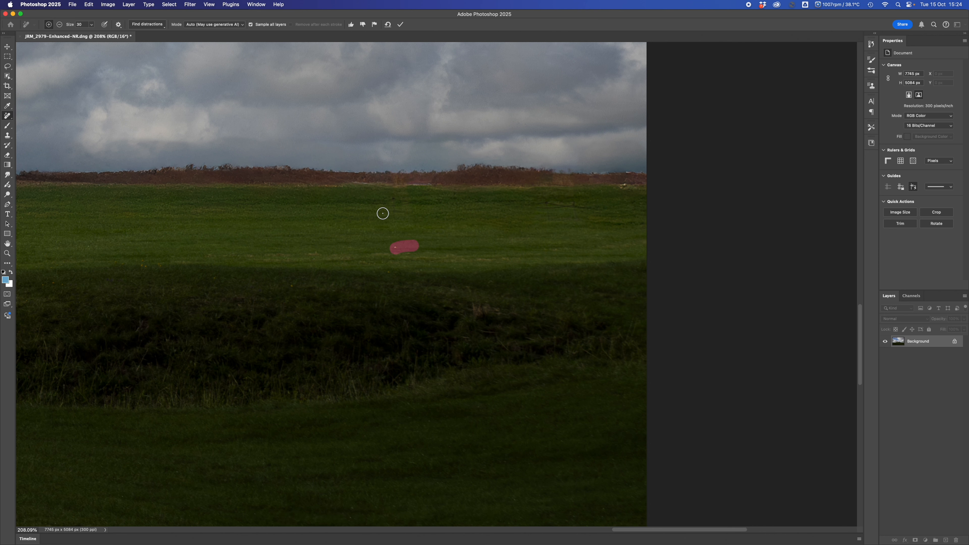
{"action": "left_click", "coordinate": [392, 199]}
{"action": "scroll", "coordinate": [349, 214], "scroll_direction": "right", "scroll_amount": 10}
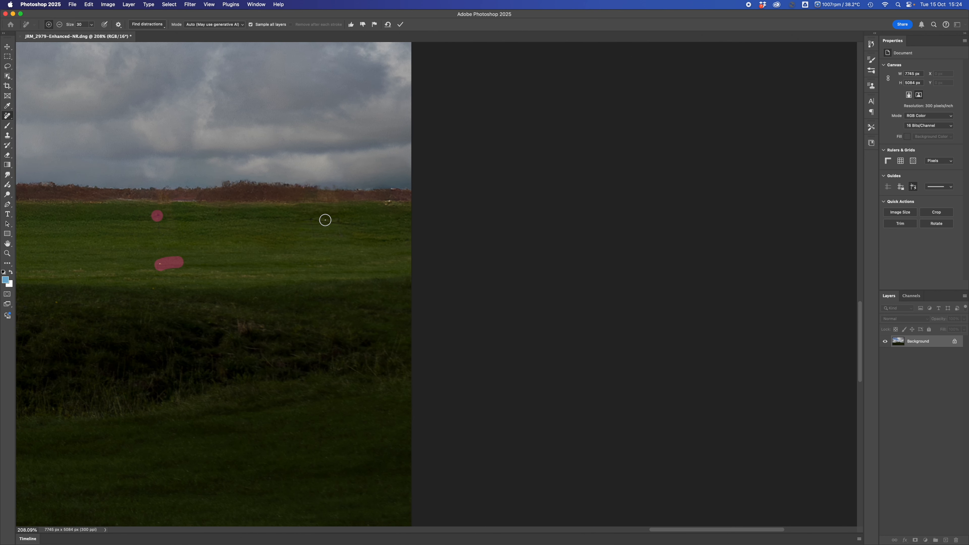
{"action": "mouse_move", "coordinate": [305, 222]}
{"action": "left_mouse_down"}
{"action": "mouse_move", "coordinate": [345, 222]}
{"action": "mouse_move", "coordinate": [339, 231]}
{"action": "mouse_move", "coordinate": [311, 234]}
{"action": "left_mouse_up"}
{"action": "left_click", "coordinate": [388, 201]}
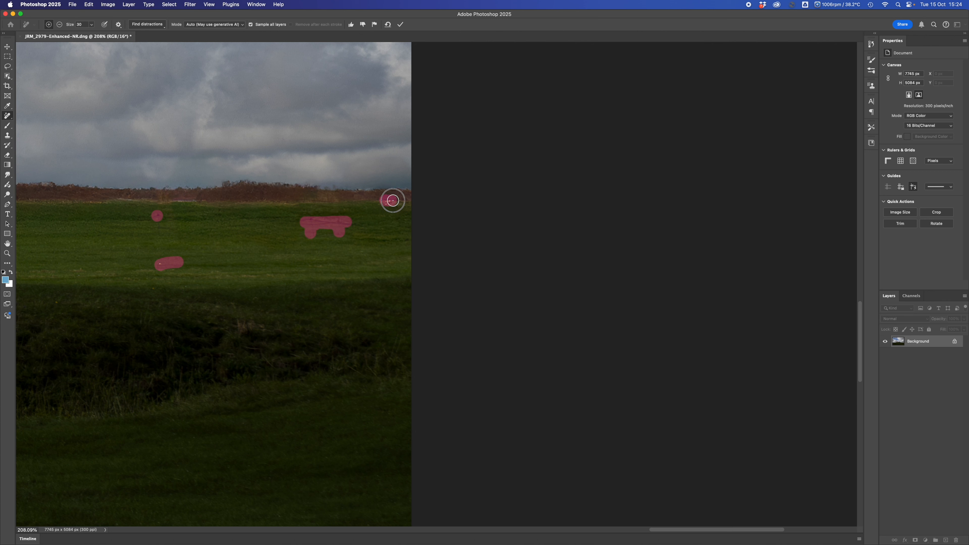
{"action": "left_click", "coordinate": [393, 190]}
{"action": "left_click_drag", "start_coordinate": [358, 189], "coordinate": [367, 189]}
{"action": "left_click", "coordinate": [337, 201]}
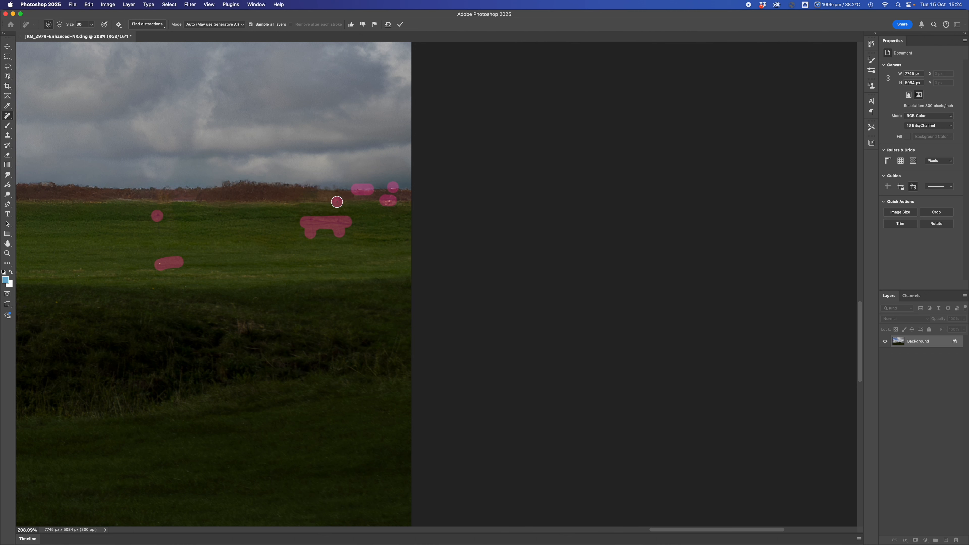
{"action": "left_click", "coordinate": [186, 201]}
{"action": "left_click", "coordinate": [400, 25]}
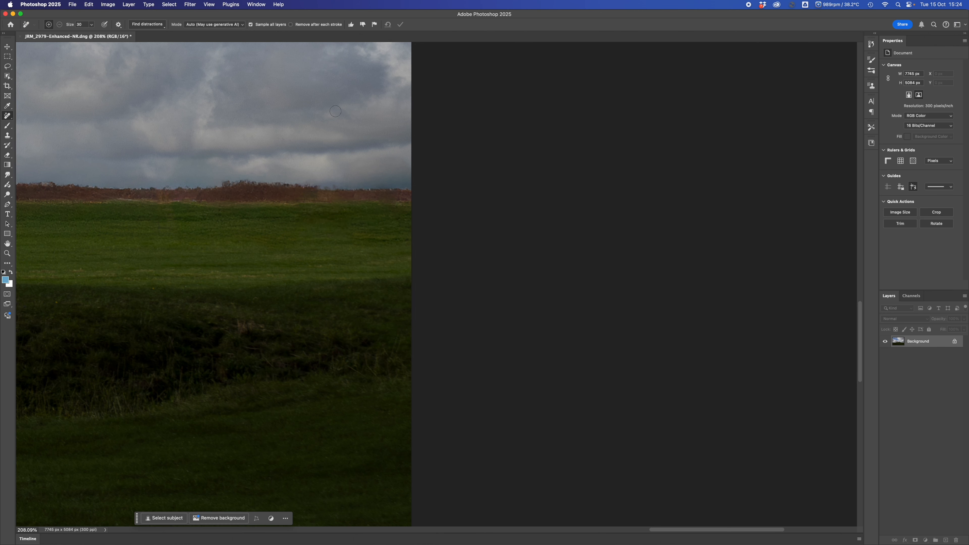
Step: Remove the uneven patch of grass just below the hedge in the right part of the photo
{"action": "left_click_drag", "start_coordinate": [268, 187], "coordinate": [534, 113]}
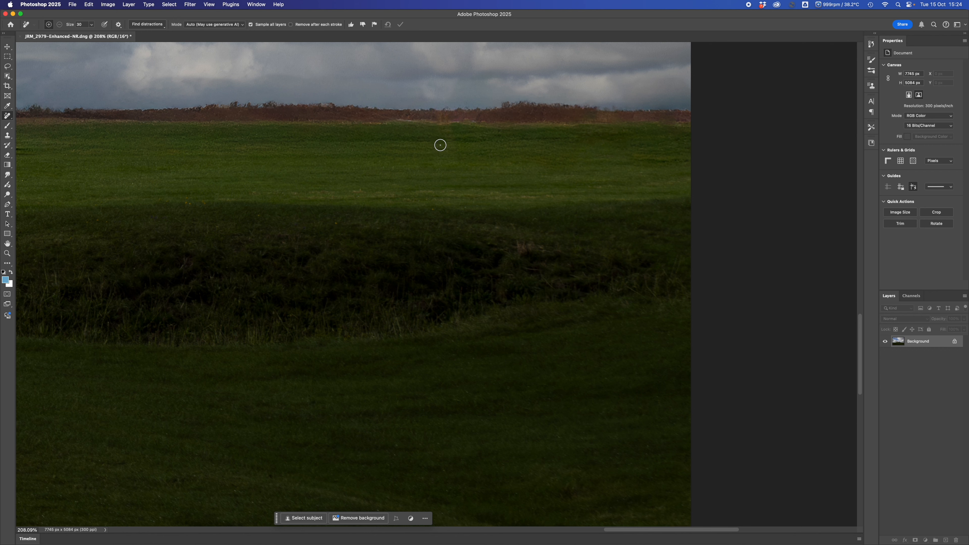
{"action": "mouse_move", "coordinate": [439, 145]}
{"action": "left_mouse_down"}
{"action": "mouse_move", "coordinate": [439, 153]}
{"action": "mouse_move", "coordinate": [439, 143]}
{"action": "mouse_move", "coordinate": [461, 139]}
{"action": "left_mouse_up"}
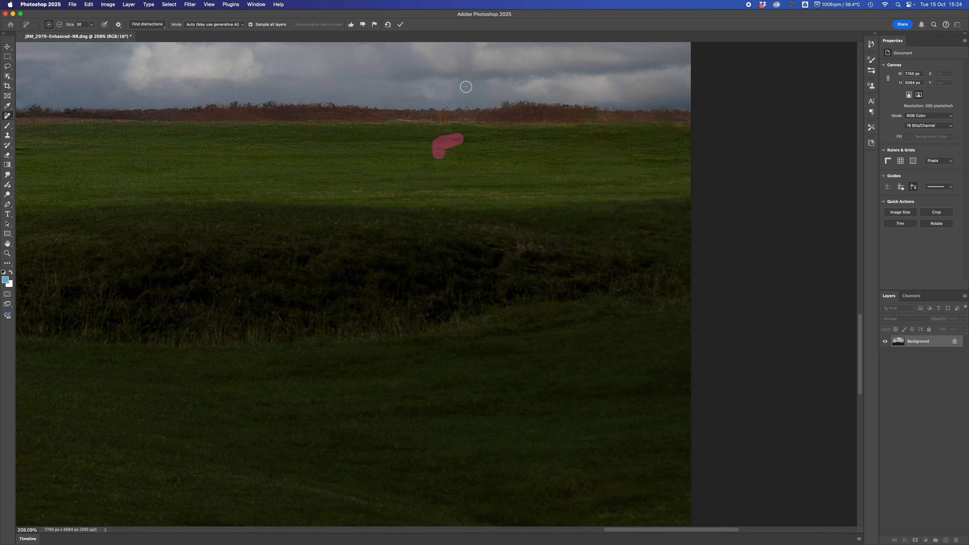
{"action": "left_click", "coordinate": [400, 24]}
Step: Remove the distant figures beyond the fallen stone left of Stonehenge, plus the two small light objects in the grass
{"action": "left_click_drag", "start_coordinate": [350, 150], "coordinate": [717, 133]}
{"action": "left_click_drag", "start_coordinate": [225, 195], "coordinate": [556, 195]}
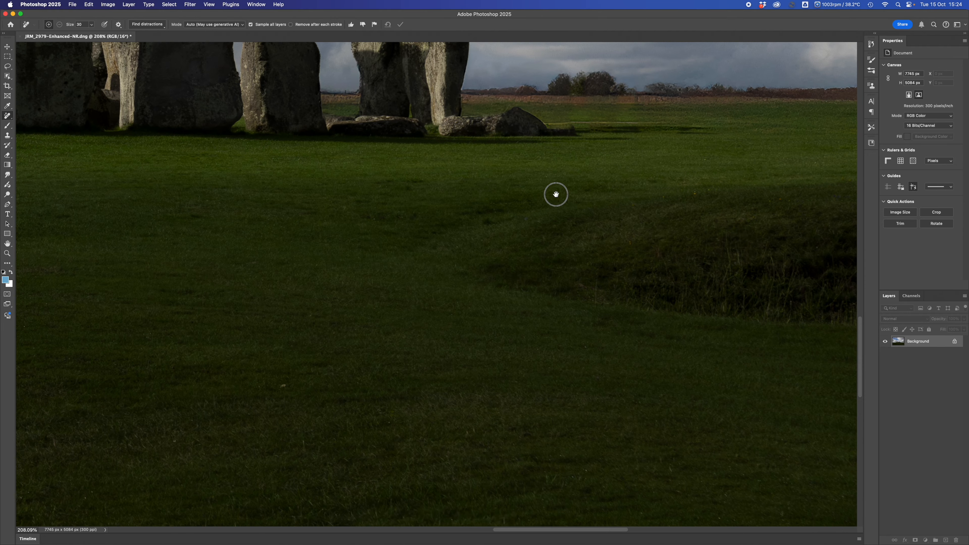
{"action": "left_click_drag", "start_coordinate": [398, 142], "coordinate": [804, 213]}
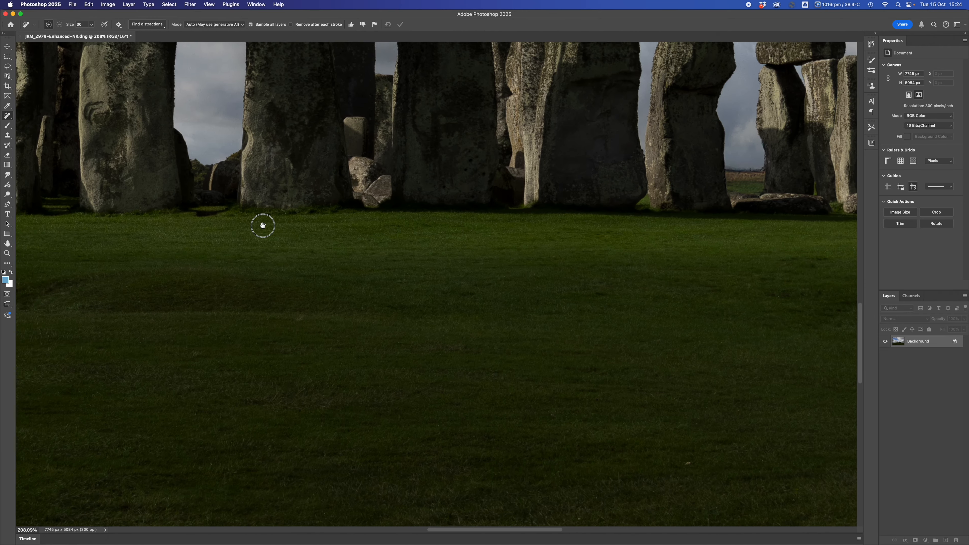
{"action": "left_click_drag", "start_coordinate": [253, 225], "coordinate": [699, 186]}
{"action": "left_click_drag", "start_coordinate": [404, 215], "coordinate": [612, 219]}
{"action": "left_click_drag", "start_coordinate": [350, 172], "coordinate": [463, 172]}
{"action": "left_click", "coordinate": [461, 159]}
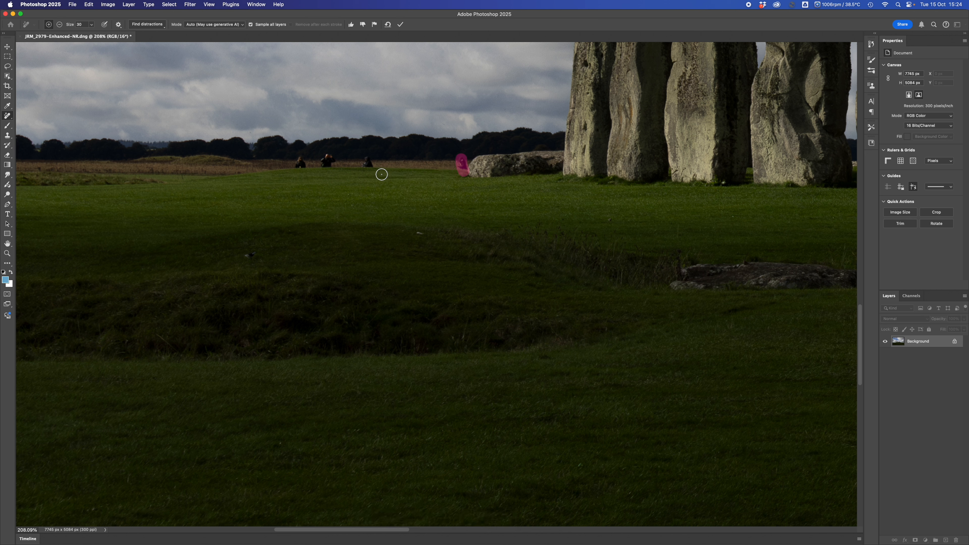
{"action": "mouse_move", "coordinate": [364, 165]}
{"action": "left_mouse_down"}
{"action": "mouse_move", "coordinate": [372, 166]}
{"action": "mouse_move", "coordinate": [327, 153]}
{"action": "mouse_move", "coordinate": [330, 164]}
{"action": "mouse_move", "coordinate": [324, 153]}
{"action": "mouse_move", "coordinate": [299, 161]}
{"action": "left_mouse_up"}
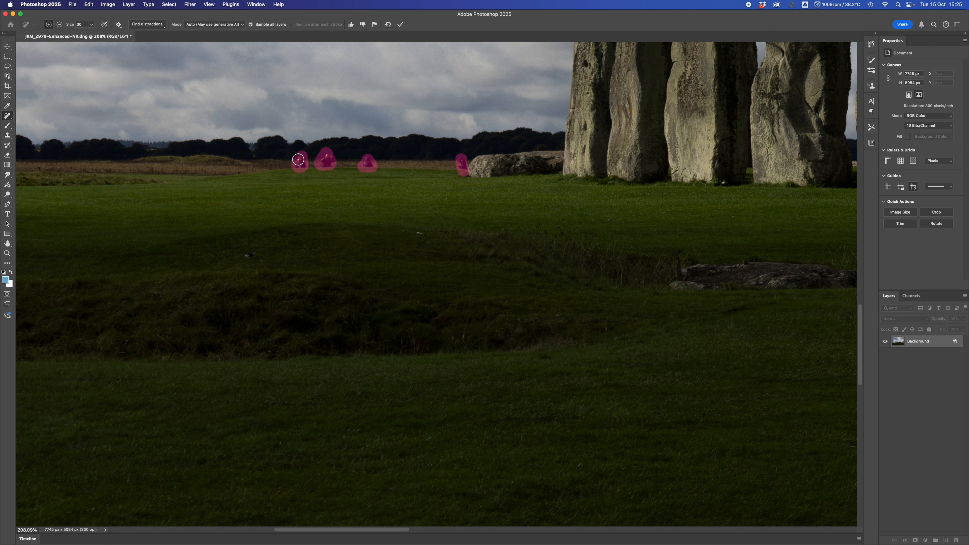
{"action": "left_click_drag", "start_coordinate": [244, 257], "coordinate": [252, 256]}
{"action": "left_click_drag", "start_coordinate": [413, 232], "coordinate": [426, 233]}
{"action": "left_click", "coordinate": [401, 25]}
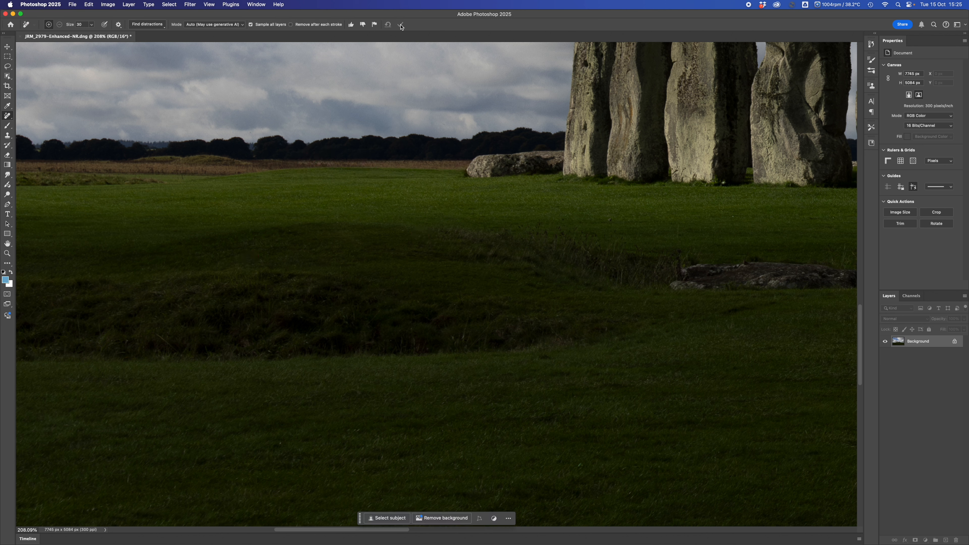
Step: Remove a narrow strip from the clouds down to the treeline near the fallen stone left of Stonehenge
{"action": "left_click_drag", "start_coordinate": [445, 90], "coordinate": [434, 152]}
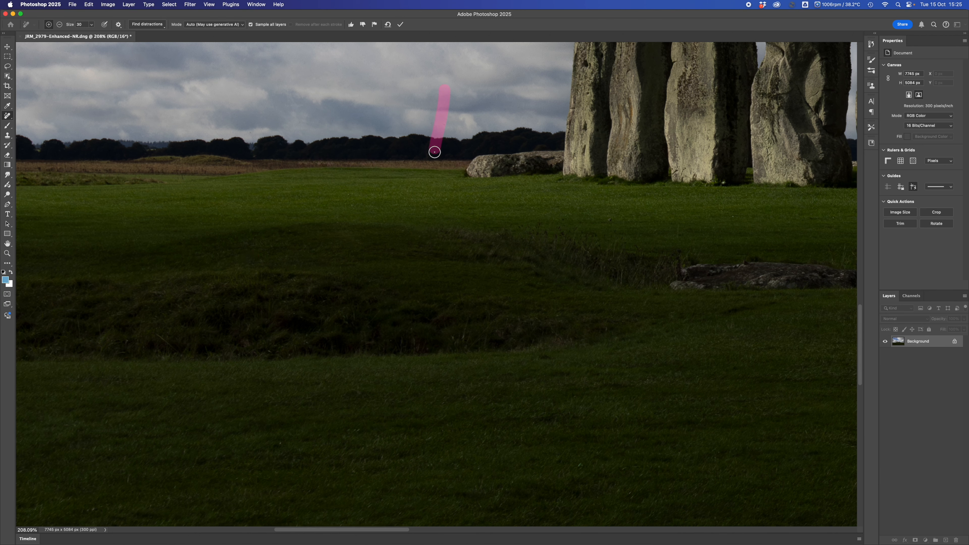
{"action": "key", "text": "Return"}
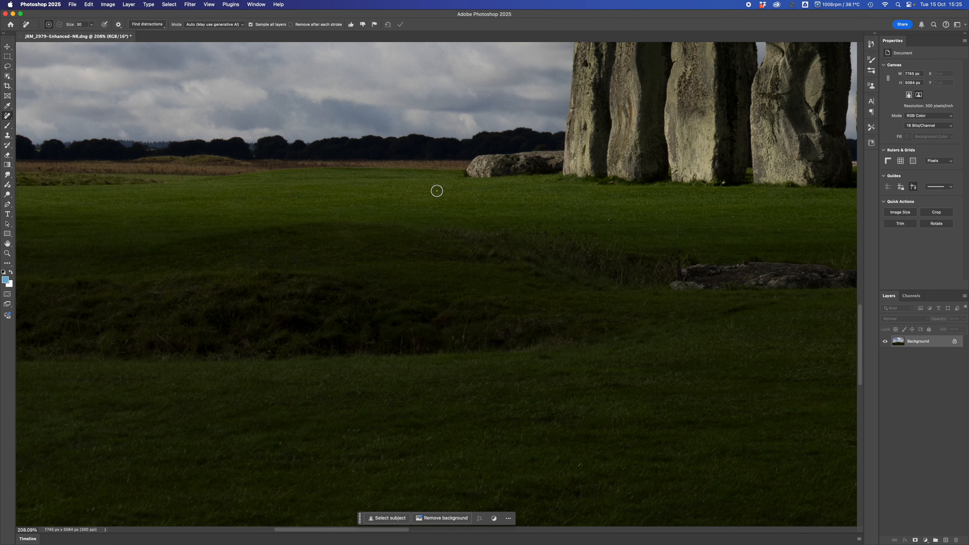
Step: Remove the bird perched on the central lintel with a Remove brush of size 40
{"action": "scroll", "coordinate": [437, 191], "scroll_direction": "down", "scroll_amount": 5}
{"action": "scroll", "coordinate": [437, 191], "scroll_direction": "down", "scroll_amount": 4}
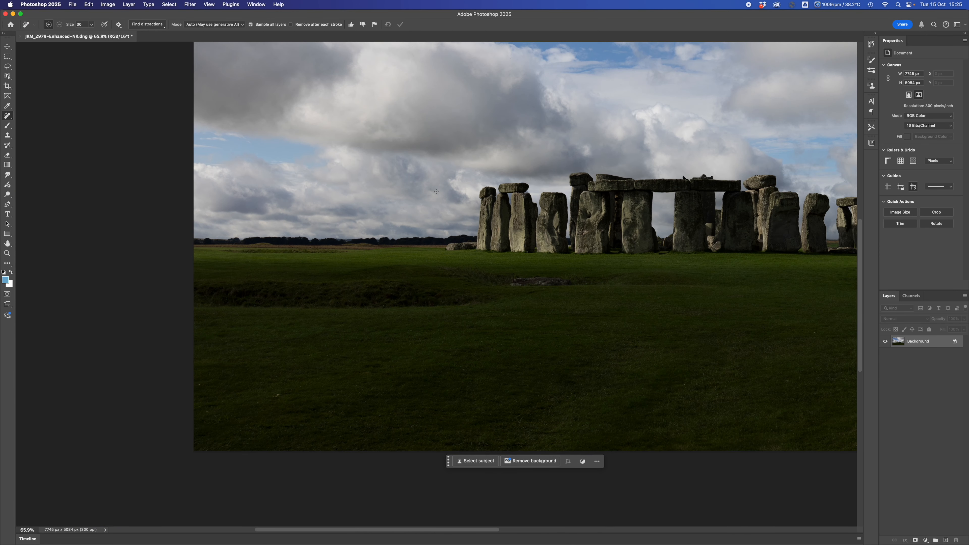
{"action": "scroll", "coordinate": [471, 208], "scroll_direction": "right", "scroll_amount": 10}
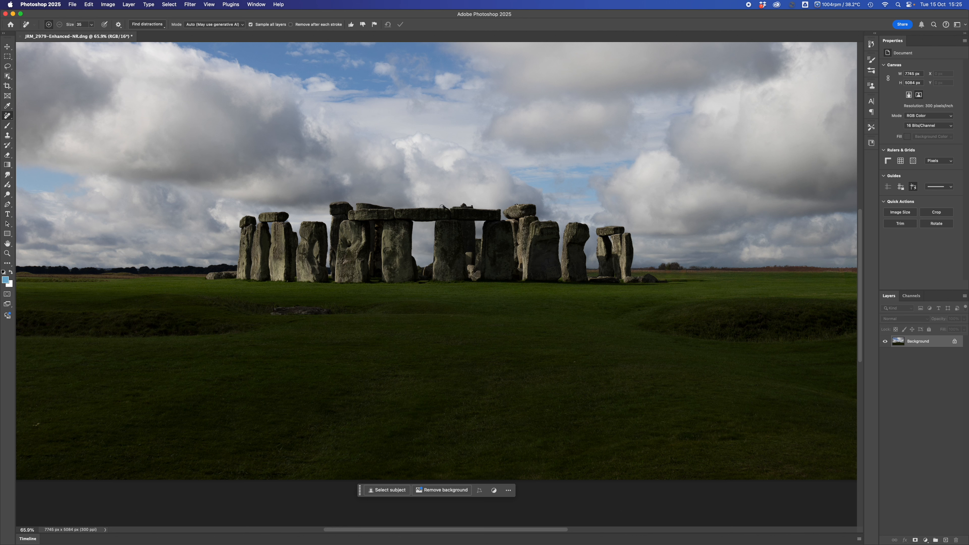
{"action": "left_click_drag", "start_coordinate": [444, 207], "coordinate": [446, 209]}
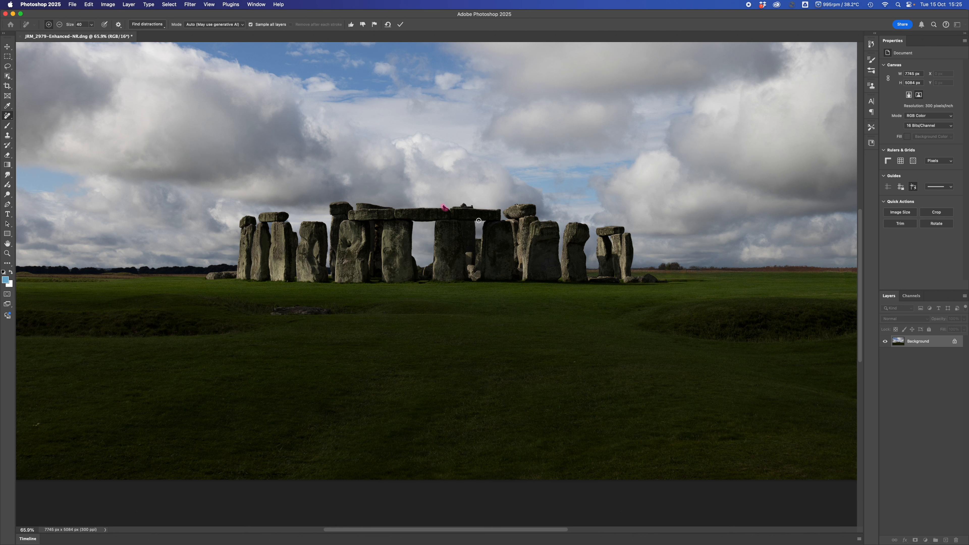
{"action": "left_click", "coordinate": [401, 25]}
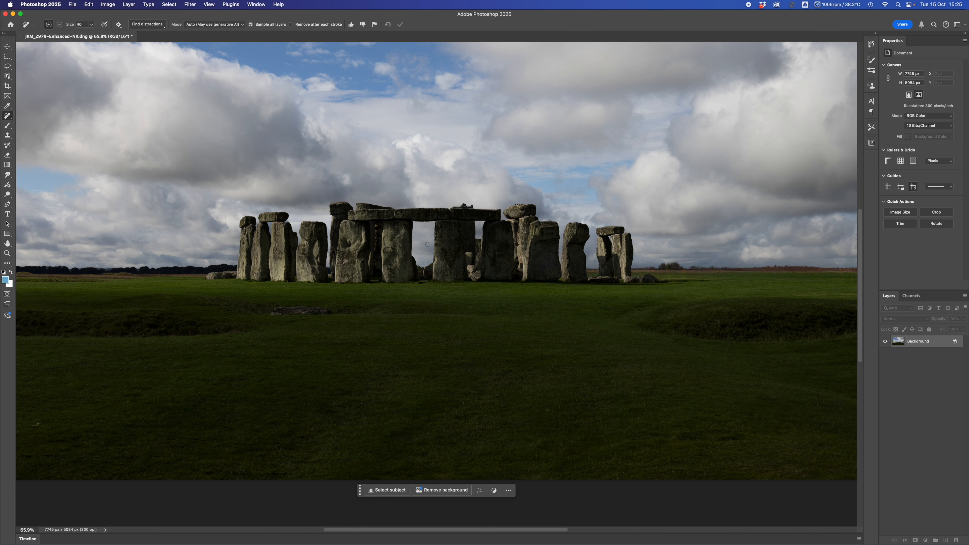
Step: Remove the small leftover detail on the horizon just beyond the low stones at Stonehenge's right end
{"action": "scroll", "coordinate": [460, 295], "scroll_direction": "down", "scroll_amount": 3}
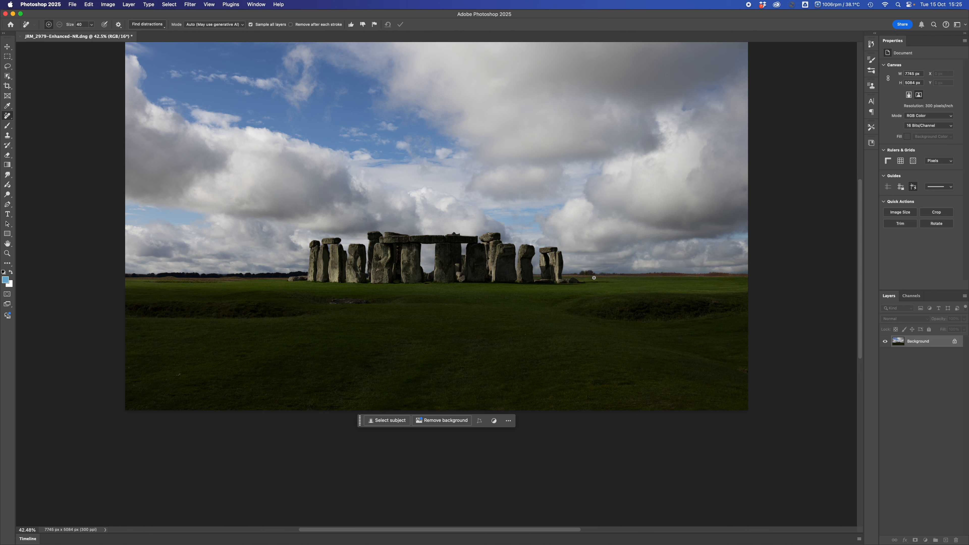
{"action": "left_click_drag", "start_coordinate": [595, 276], "coordinate": [593, 278]}
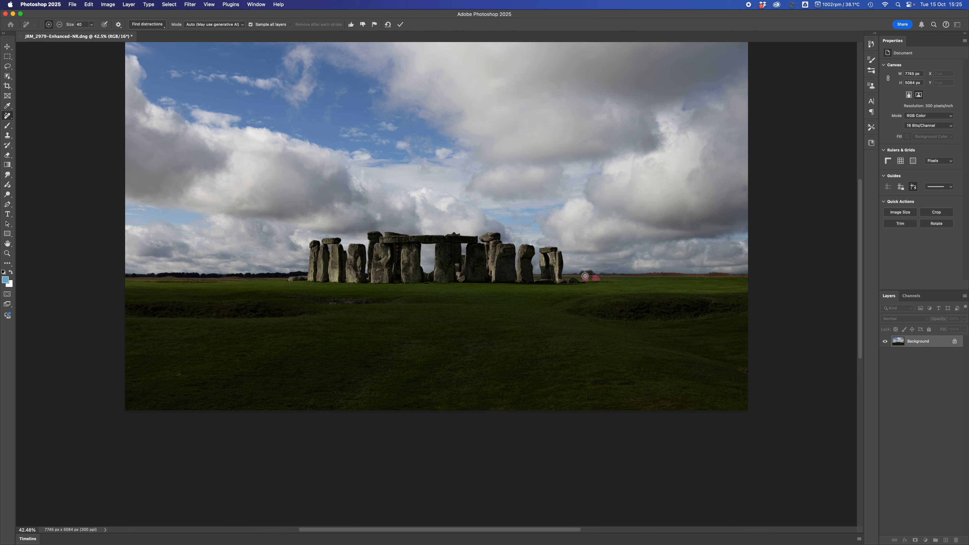
{"action": "left_click", "coordinate": [400, 24]}
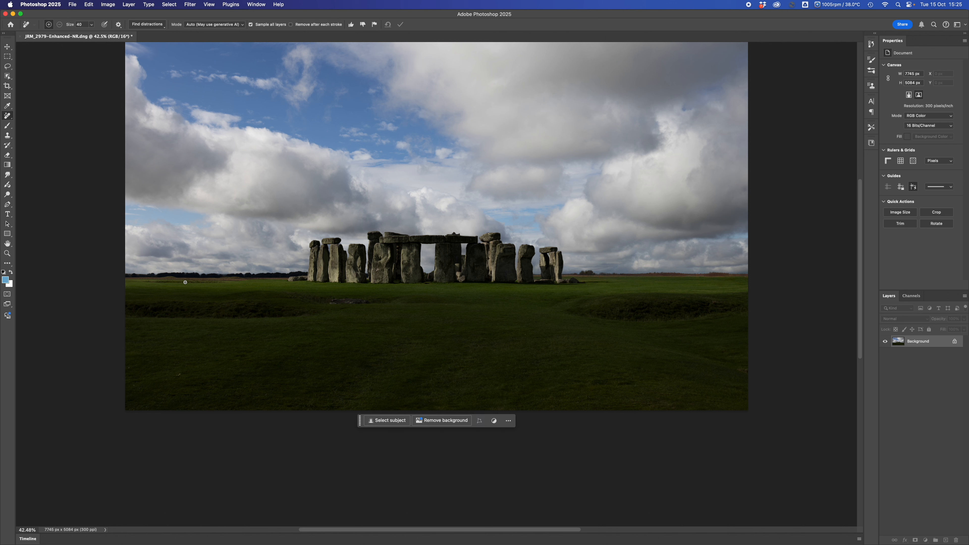
Step: Lasso the dark ditch and bare patch in the grass left of centre and replace them using Generative Fill without a prompt
{"action": "left_click", "coordinate": [7, 67]}
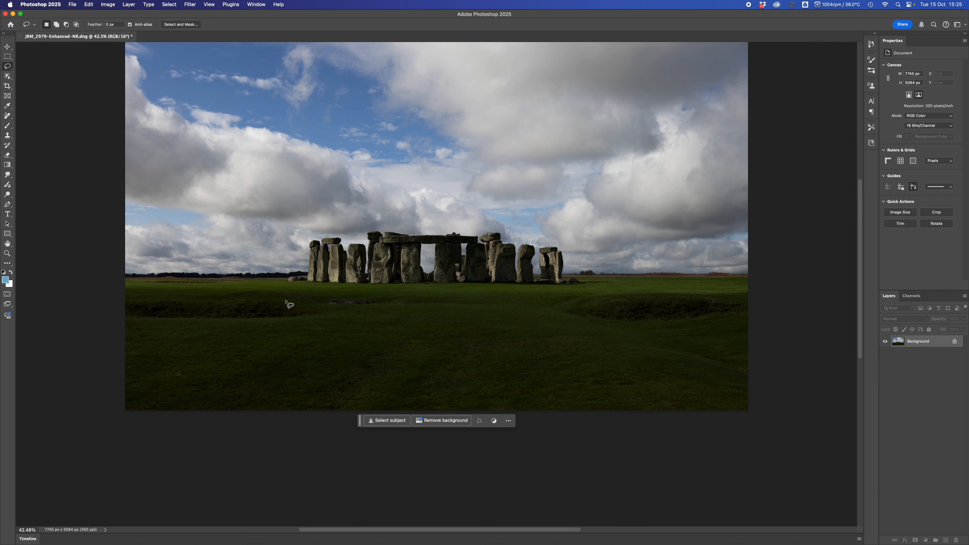
{"action": "mouse_move", "coordinate": [300, 292]}
{"action": "left_mouse_down"}
{"action": "mouse_move", "coordinate": [133, 291]}
{"action": "mouse_move", "coordinate": [116, 304]}
{"action": "mouse_move", "coordinate": [120, 321]}
{"action": "mouse_move", "coordinate": [139, 324]}
{"action": "mouse_move", "coordinate": [290, 325]}
{"action": "mouse_move", "coordinate": [469, 302]}
{"action": "mouse_move", "coordinate": [307, 289]}
{"action": "mouse_move", "coordinate": [300, 298]}
{"action": "left_mouse_up"}
{"action": "left_click", "coordinate": [246, 337]}
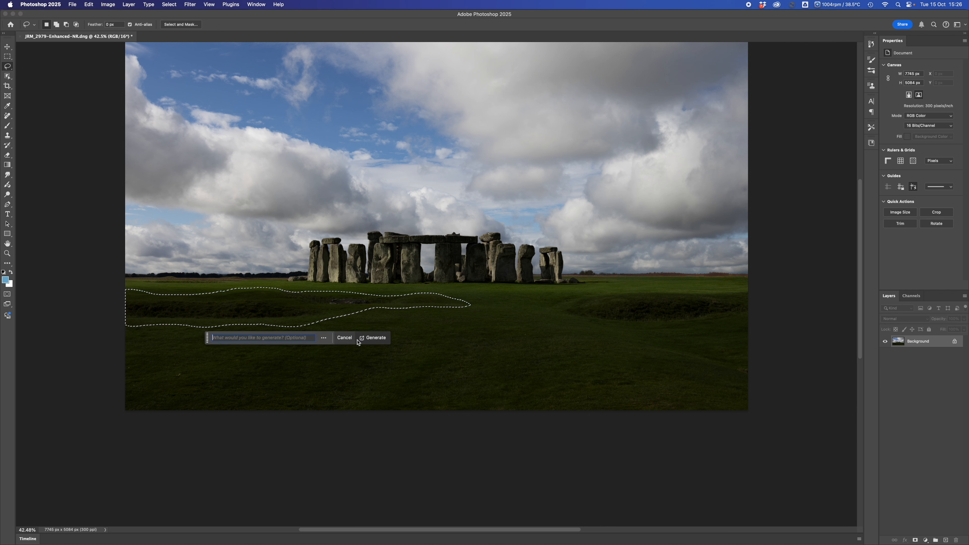
{"action": "left_click", "coordinate": [377, 337]}
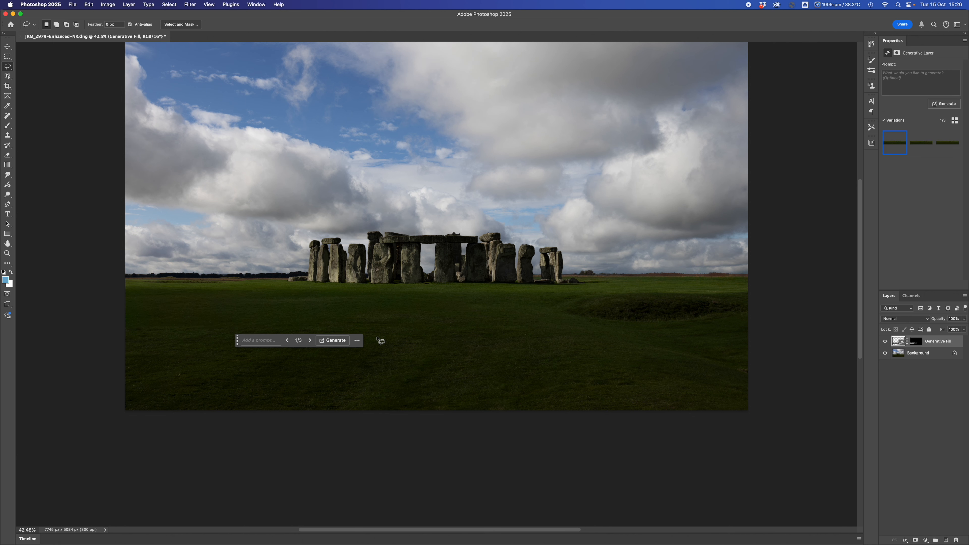
Step: Compare the generated grass variations, keep the third one and enhance its detail
{"action": "left_click", "coordinate": [310, 341]}
{"action": "left_click", "coordinate": [310, 340]}
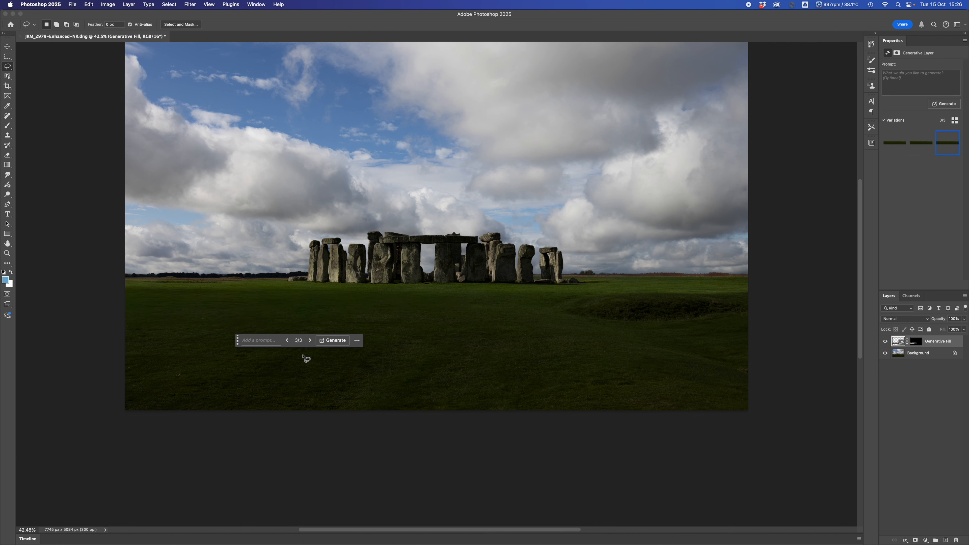
{"action": "left_click", "coordinate": [287, 341]}
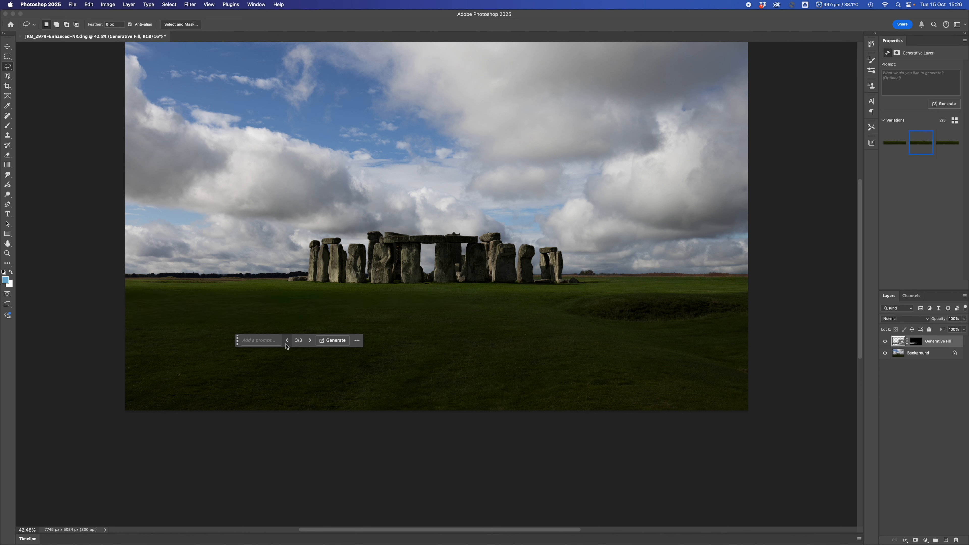
{"action": "left_click", "coordinate": [310, 341]}
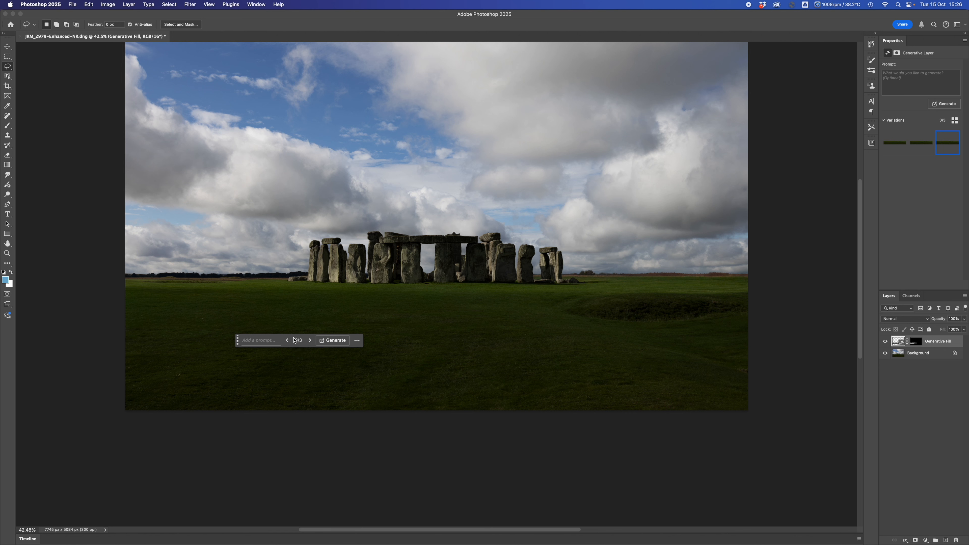
{"action": "left_click", "coordinate": [310, 341]}
{"action": "mouse_move", "coordinate": [942, 140]}
{"action": "left_click", "coordinate": [939, 136]}
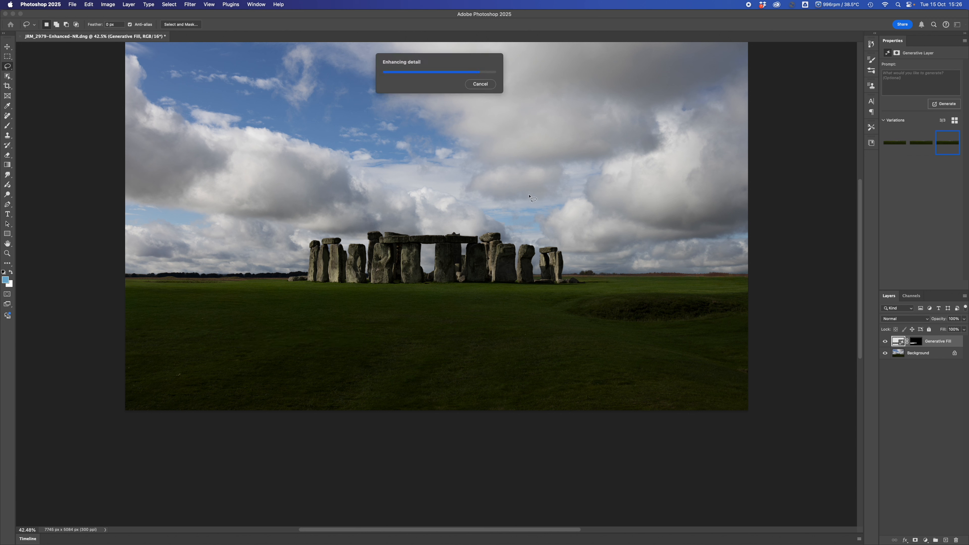
Step: Lasso the dark mound in the right part of the grass, replace it with a promptless Generative Fill and enhance the third variation's detail
{"action": "mouse_move", "coordinate": [573, 294]}
{"action": "left_mouse_down"}
{"action": "mouse_move", "coordinate": [546, 296]}
{"action": "mouse_move", "coordinate": [544, 315]}
{"action": "mouse_move", "coordinate": [626, 335]}
{"action": "mouse_move", "coordinate": [765, 320]}
{"action": "mouse_move", "coordinate": [762, 283]}
{"action": "mouse_move", "coordinate": [574, 293]}
{"action": "left_mouse_up"}
{"action": "left_click", "coordinate": [593, 345]}
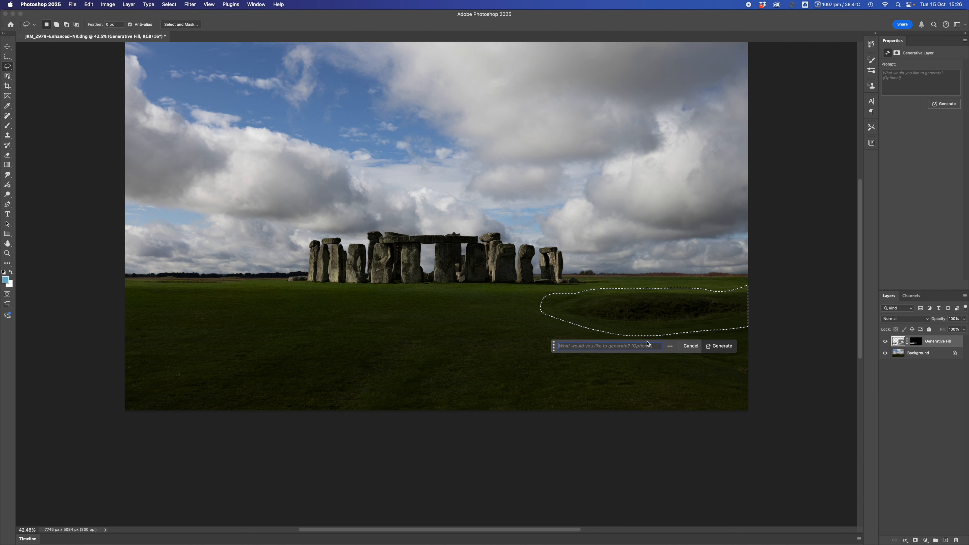
{"action": "left_click", "coordinate": [716, 345]}
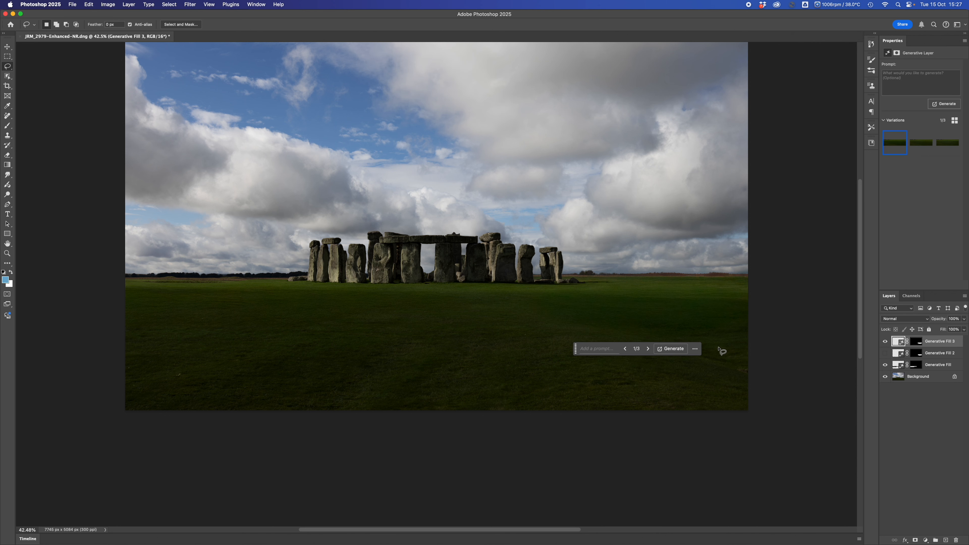
{"action": "left_click", "coordinate": [647, 349]}
{"action": "left_click", "coordinate": [940, 135]}
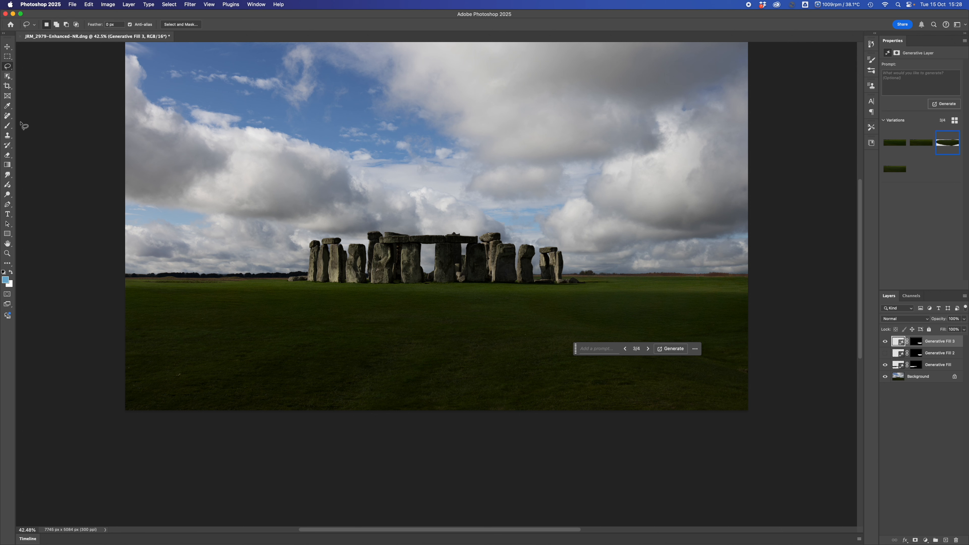
Step: Merge the visible layers into the background and delete the hidden Generative Fill 2 layer
{"action": "left_click", "coordinate": [8, 116]}
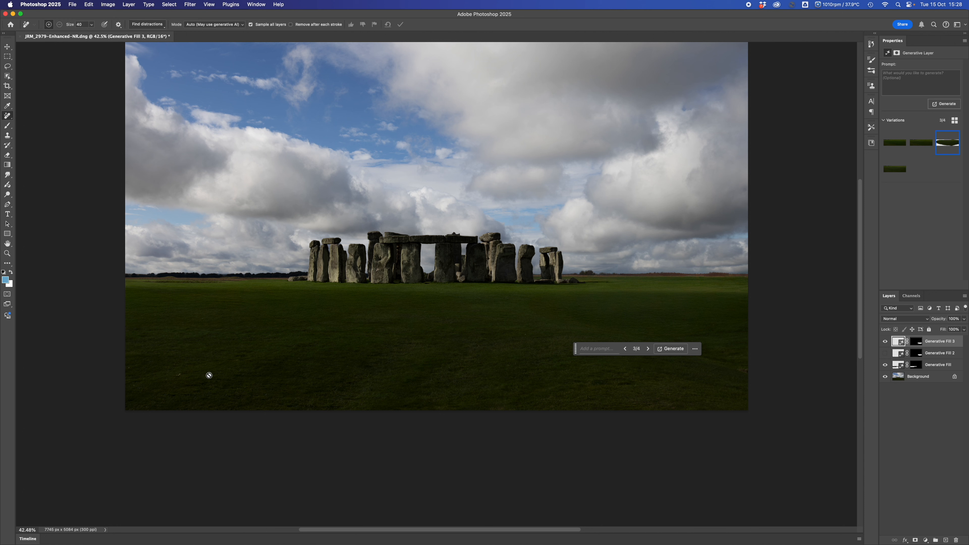
{"action": "right_click", "coordinate": [930, 380]}
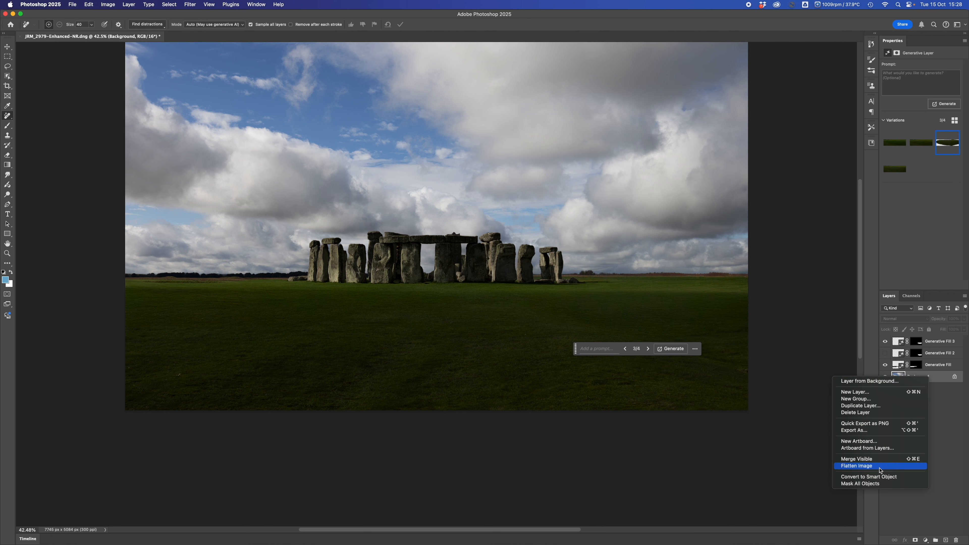
{"action": "left_click", "coordinate": [872, 465]}
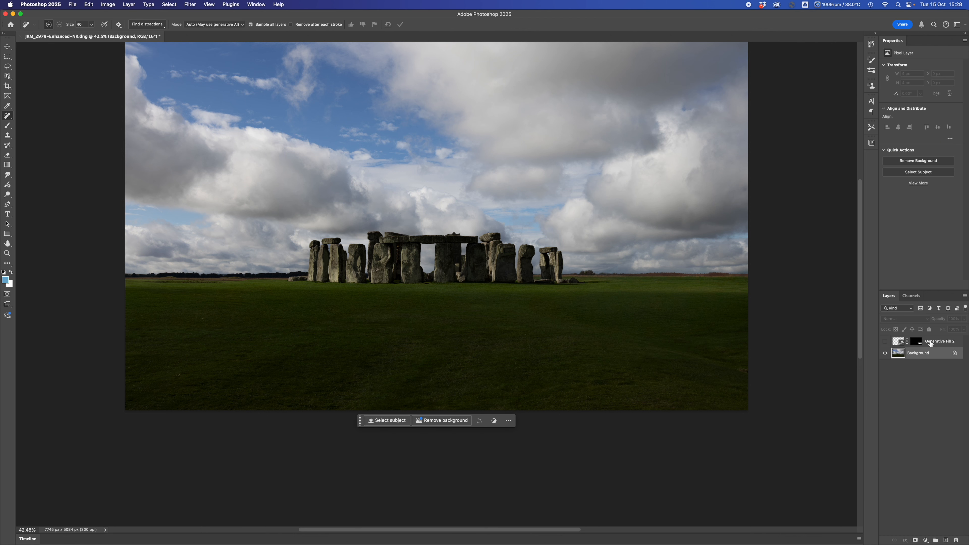
{"action": "left_click", "coordinate": [938, 342]}
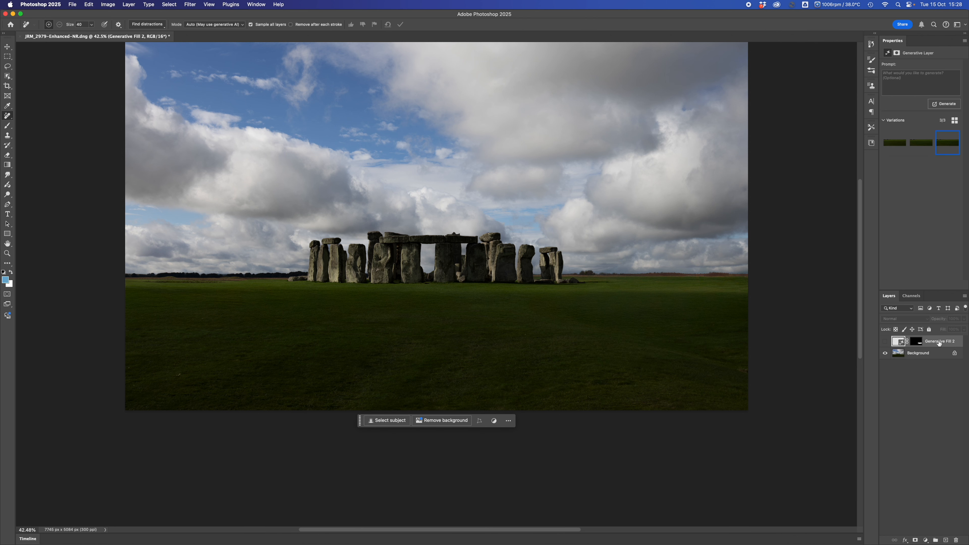
{"action": "right_click", "coordinate": [937, 341]}
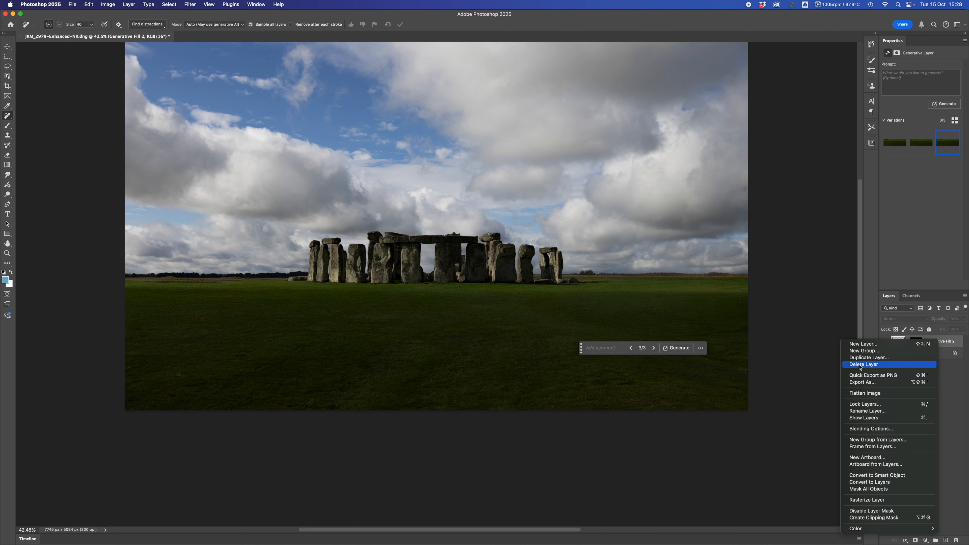
{"action": "left_click", "coordinate": [863, 364]}
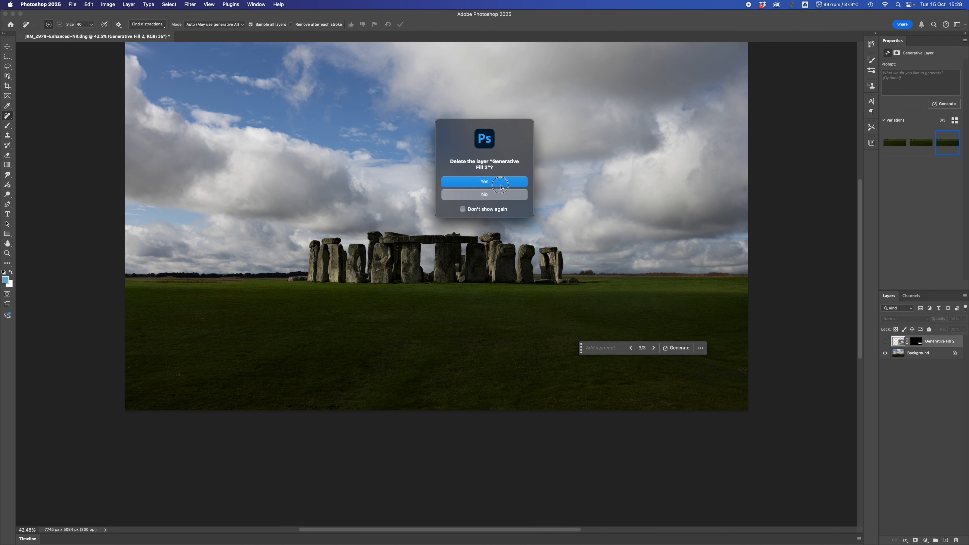
{"action": "left_click", "coordinate": [484, 181]}
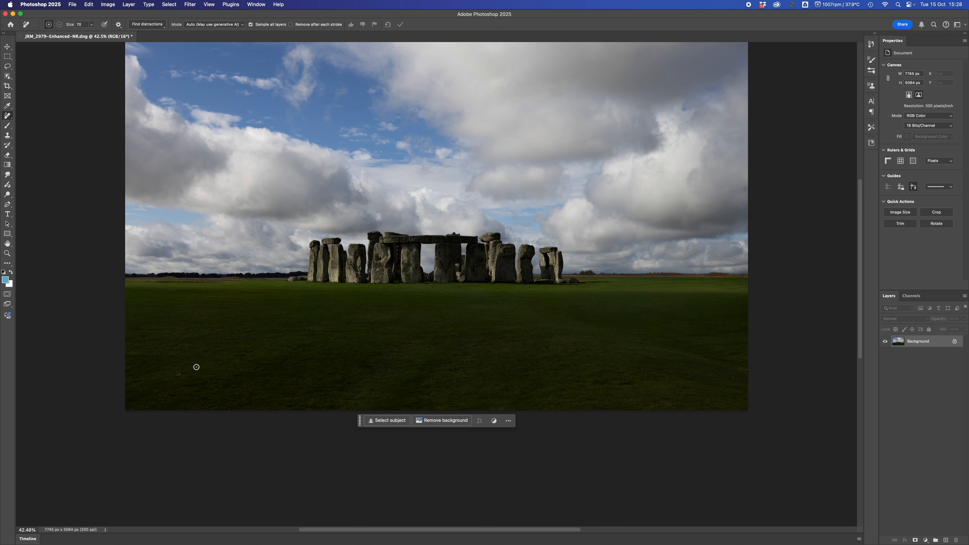
Step: Remove the specks scattered across the grass, the streak at its right edge and a thin strip along the photo's bottom edge
{"action": "left_click_drag", "start_coordinate": [177, 378], "coordinate": [183, 373]}
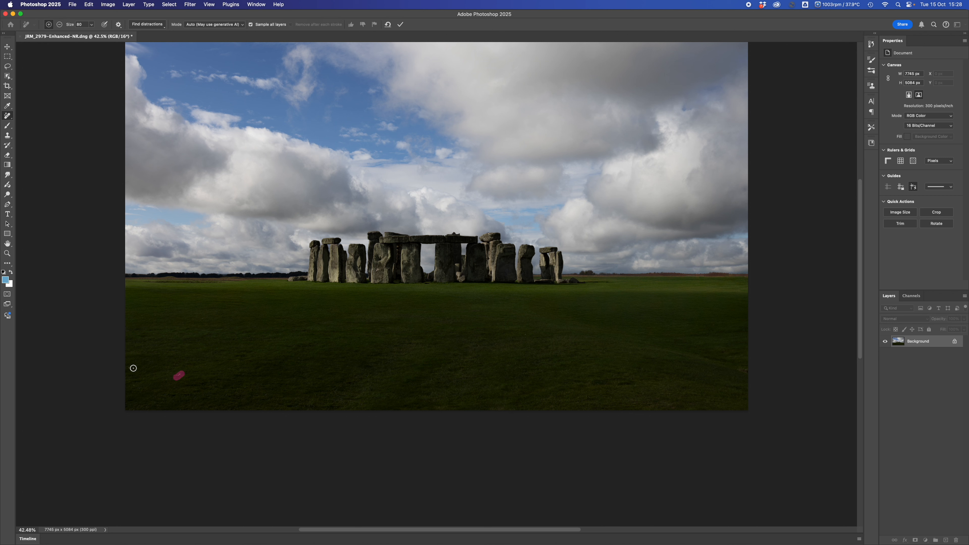
{"action": "left_click", "coordinate": [135, 385]}
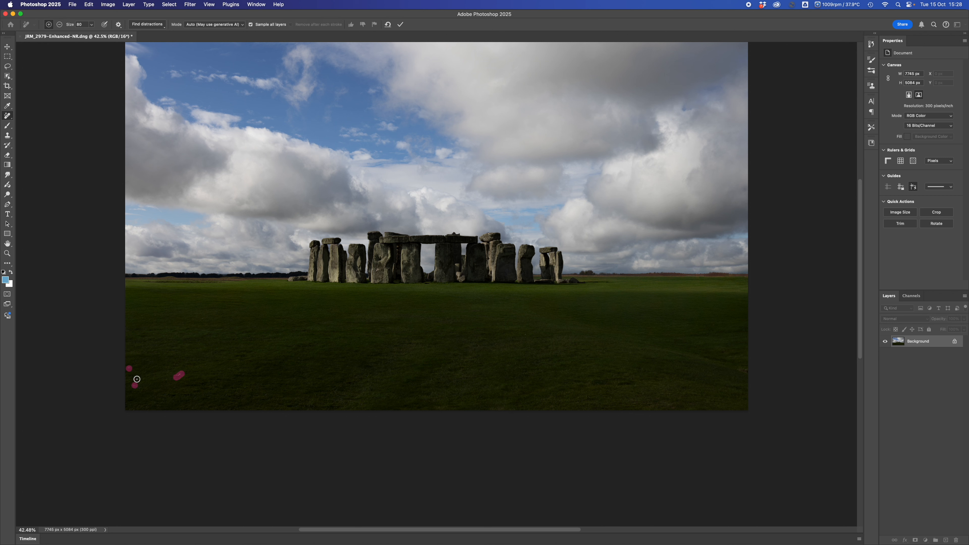
{"action": "left_click", "coordinate": [202, 319]}
{"action": "left_click", "coordinate": [241, 297]}
{"action": "left_click", "coordinate": [524, 335]}
{"action": "left_click", "coordinate": [746, 364]}
{"action": "mouse_move", "coordinate": [737, 363]}
{"action": "left_mouse_down"}
{"action": "mouse_move", "coordinate": [701, 353]}
{"action": "mouse_move", "coordinate": [751, 370]}
{"action": "mouse_move", "coordinate": [703, 357]}
{"action": "mouse_move", "coordinate": [749, 374]}
{"action": "left_mouse_up"}
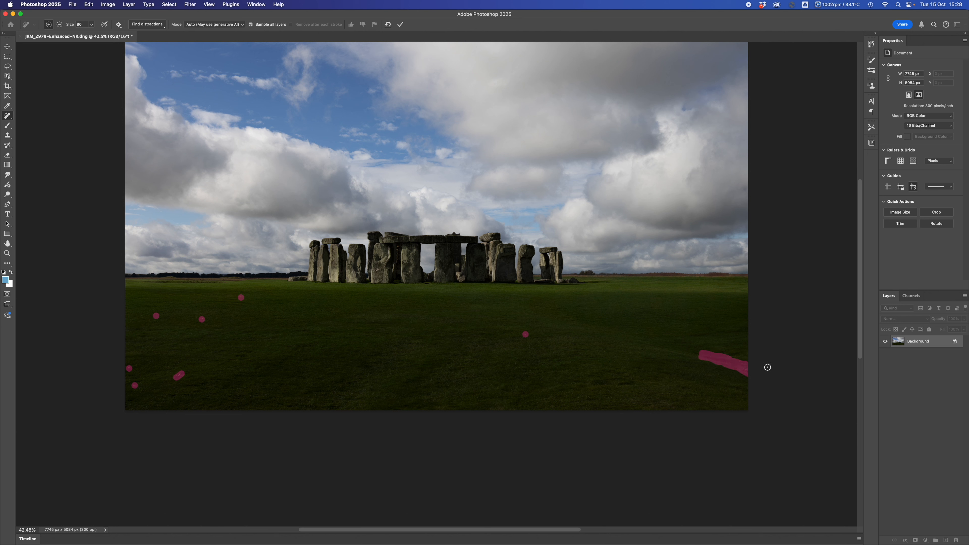
{"action": "left_click", "coordinate": [399, 26]}
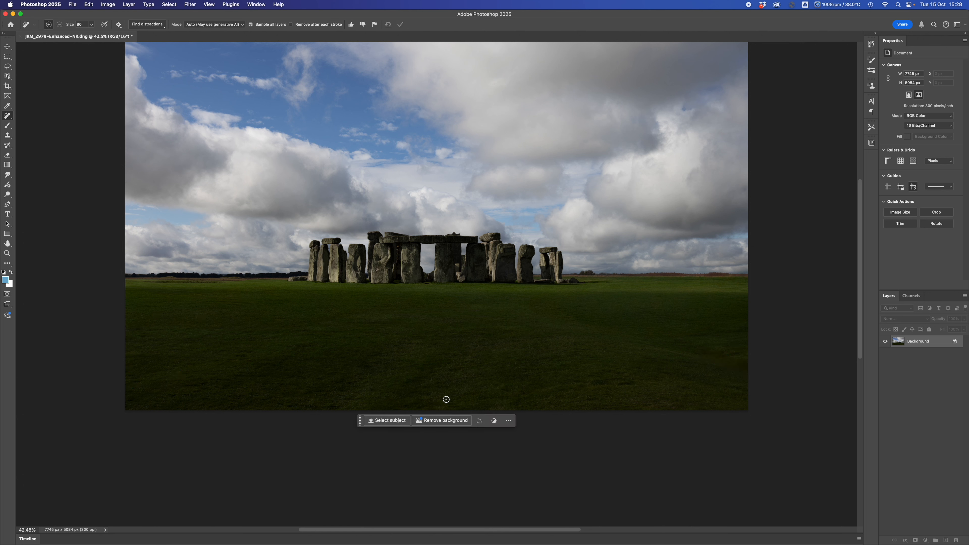
{"action": "left_click_drag", "start_coordinate": [422, 407], "coordinate": [549, 406]}
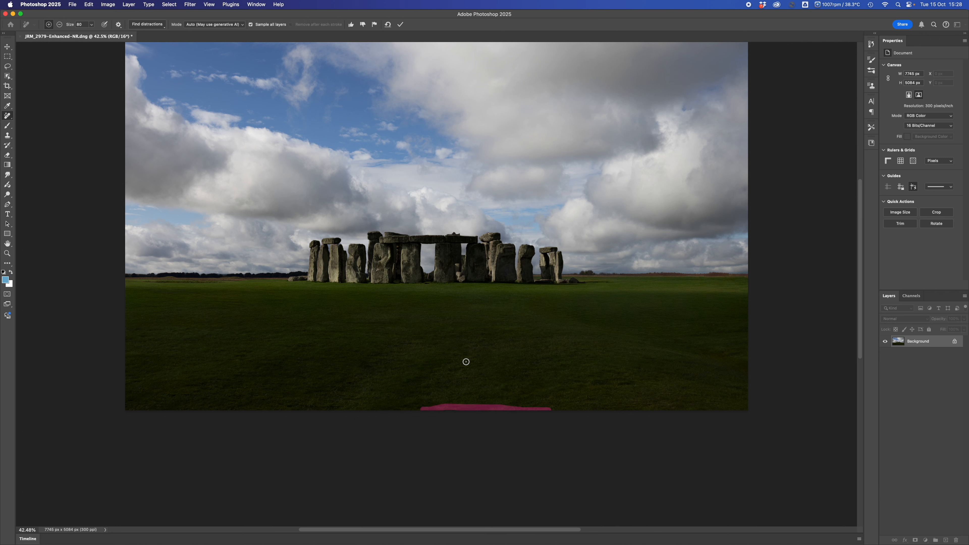
{"action": "left_click", "coordinate": [401, 25]}
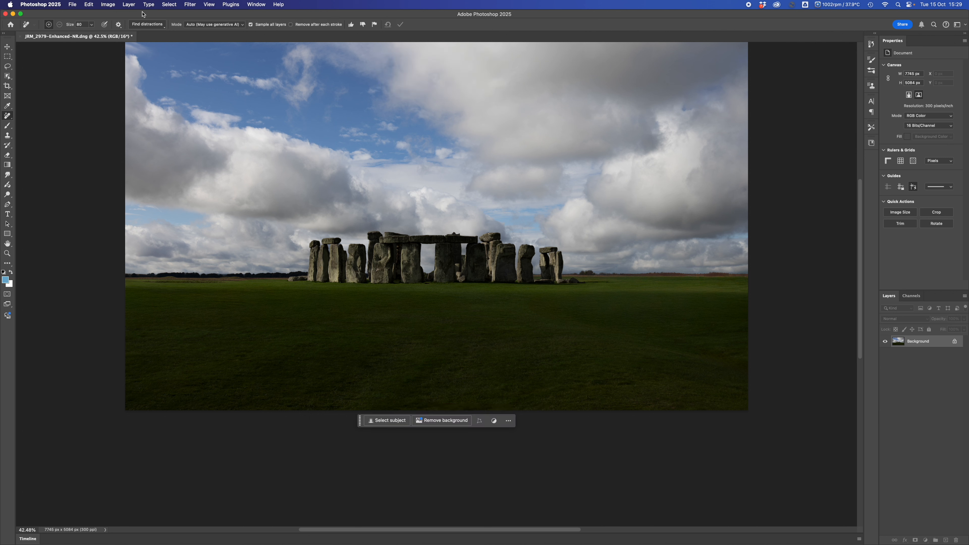
Step: Start a Sky Replacement and choose the starry Milky Way sky with the orange glow near the horizon
{"action": "left_click", "coordinate": [88, 4]}
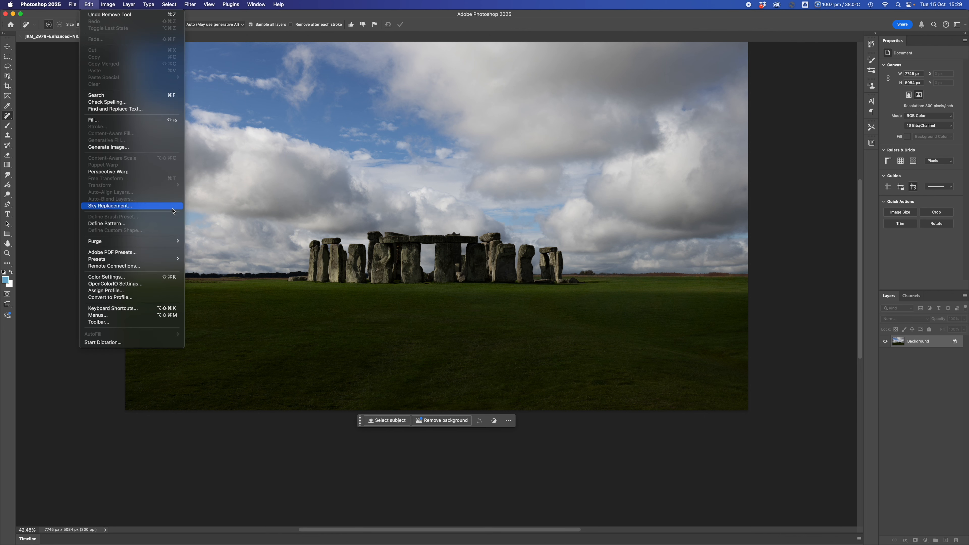
{"action": "left_click", "coordinate": [124, 206]}
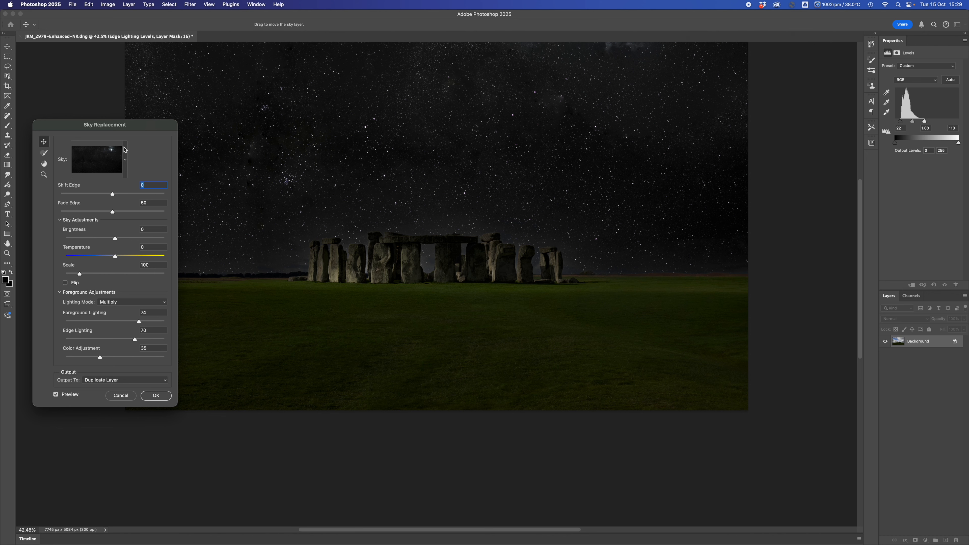
{"action": "left_click_drag", "start_coordinate": [126, 129], "coordinate": [909, 186]}
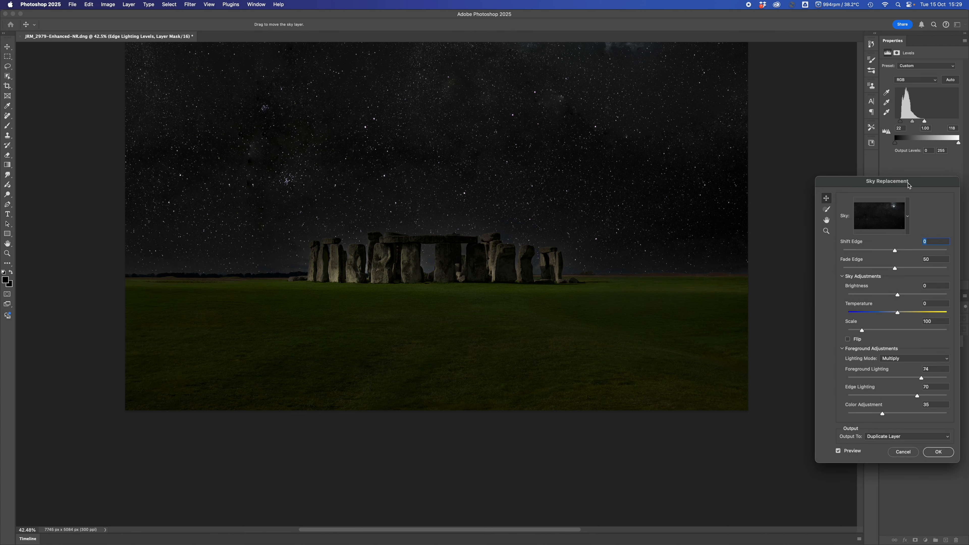
{"action": "scroll", "coordinate": [536, 253], "scroll_direction": "up", "scroll_amount": 5}
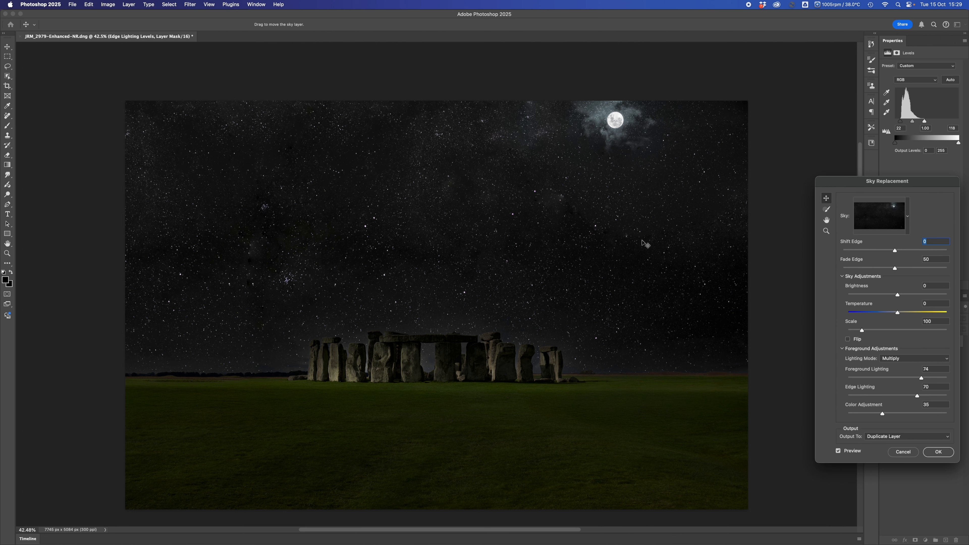
{"action": "left_click", "coordinate": [909, 220]}
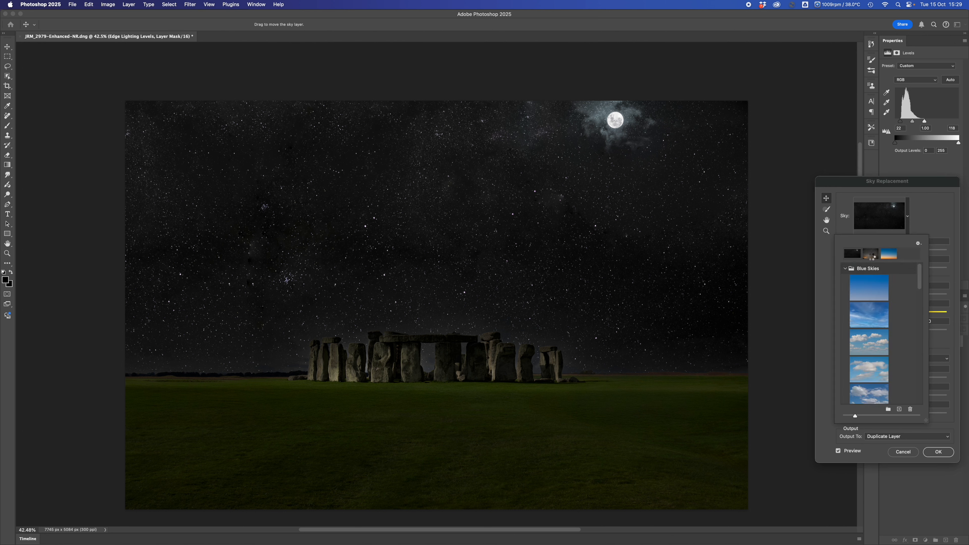
{"action": "left_click", "coordinate": [870, 254]}
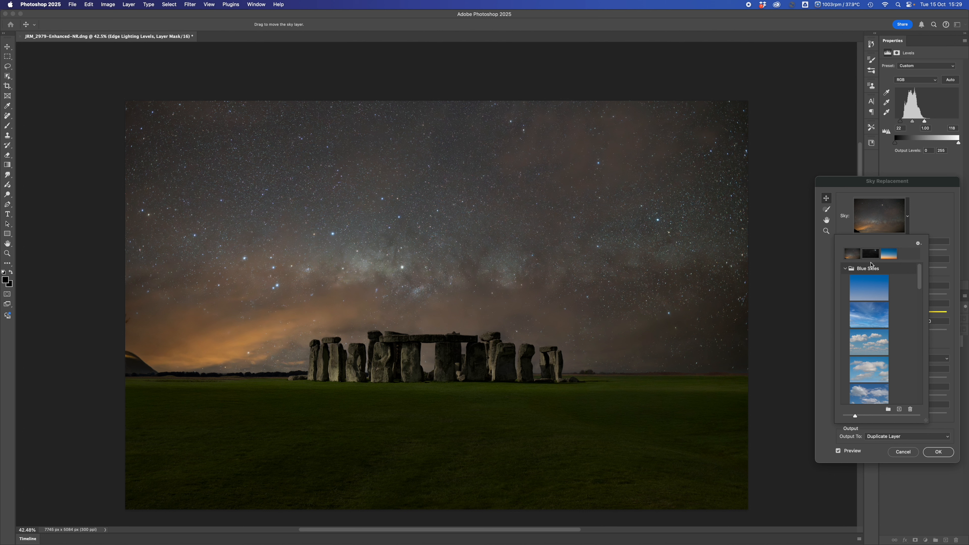
{"action": "left_click", "coordinate": [929, 223]}
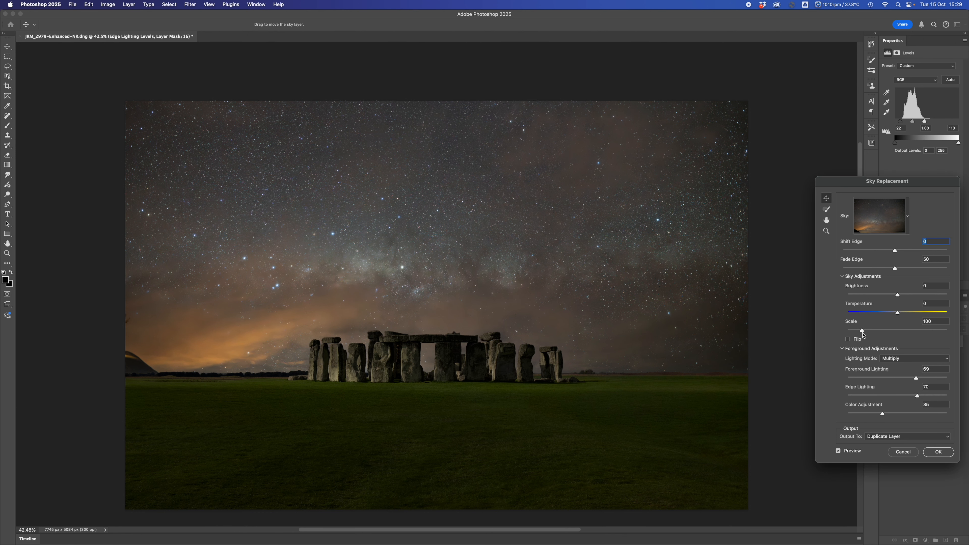
Step: Try the replacement sky flipped horizontally and restore its original orientation
{"action": "left_click", "coordinate": [855, 340]}
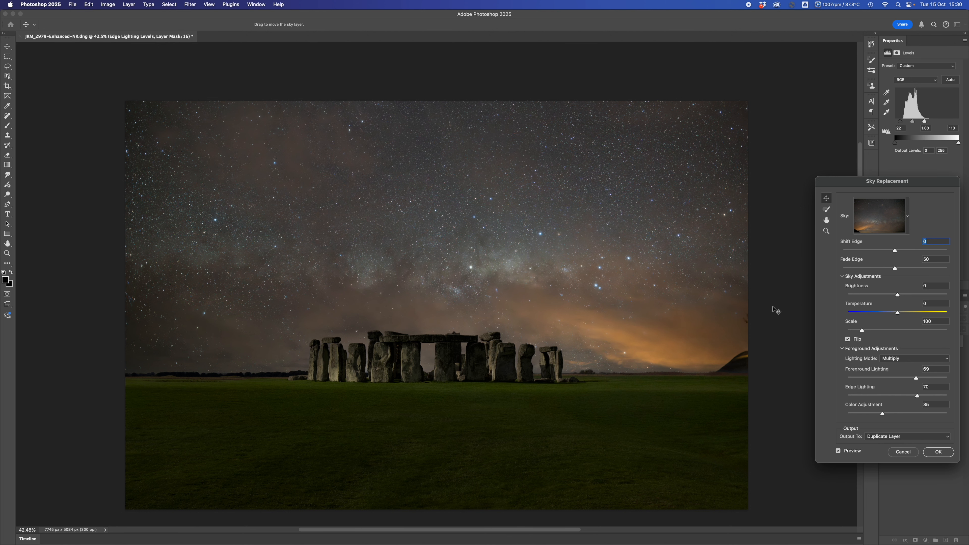
{"action": "left_click", "coordinate": [848, 340]}
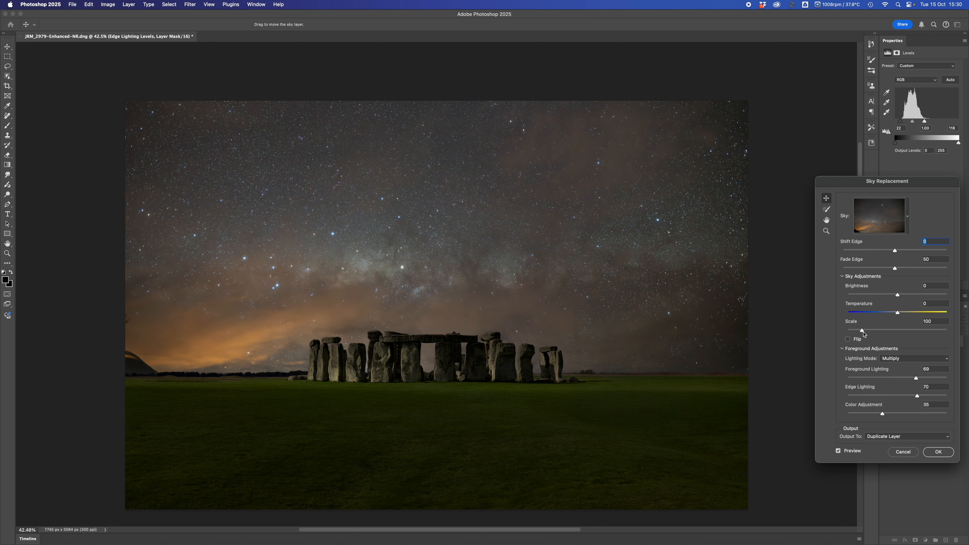
Step: Scale the replacement sky to 105 and reposition it so the Milky Way glow sits just above the stones
{"action": "left_click_drag", "start_coordinate": [864, 334], "coordinate": [864, 333]}
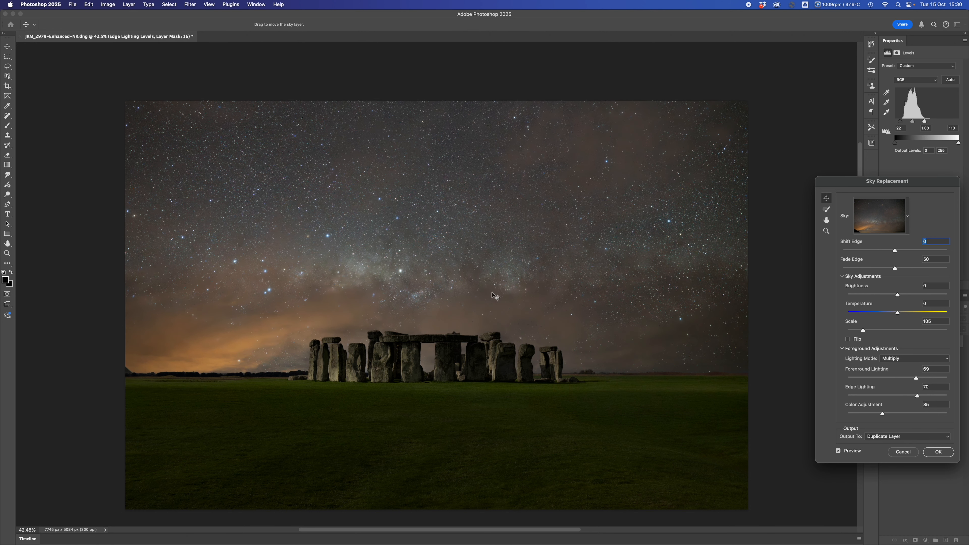
{"action": "left_click_drag", "start_coordinate": [447, 259], "coordinate": [418, 306]}
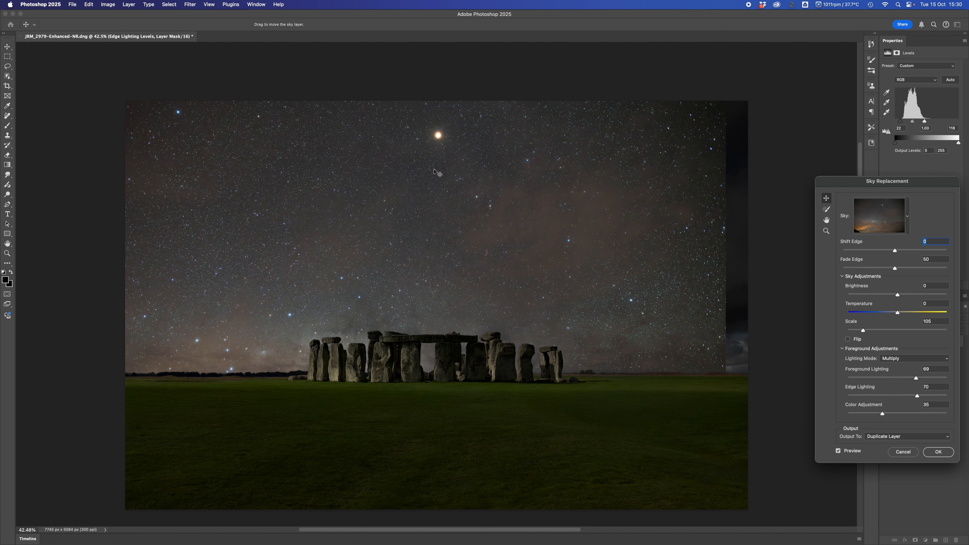
{"action": "left_click", "coordinate": [445, 218]}
{"action": "left_click_drag", "start_coordinate": [445, 217], "coordinate": [482, 178]}
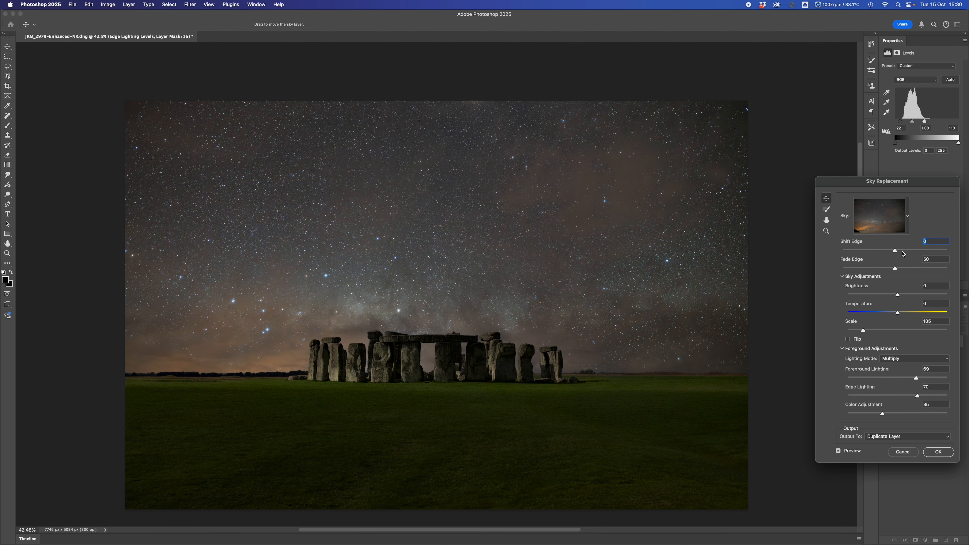
Step: Set the replacement sky's Shift Edge to 7 and Fade Edge to 28
{"action": "left_click_drag", "start_coordinate": [896, 252], "coordinate": [904, 252]}
{"action": "left_click", "coordinate": [899, 252]}
{"action": "left_click", "coordinate": [938, 268]}
Step: Set the sky's Temperature to -16 and Brightness to -29
{"action": "left_click_drag", "start_coordinate": [899, 314], "coordinate": [911, 312]}
{"action": "left_click", "coordinate": [890, 296]}
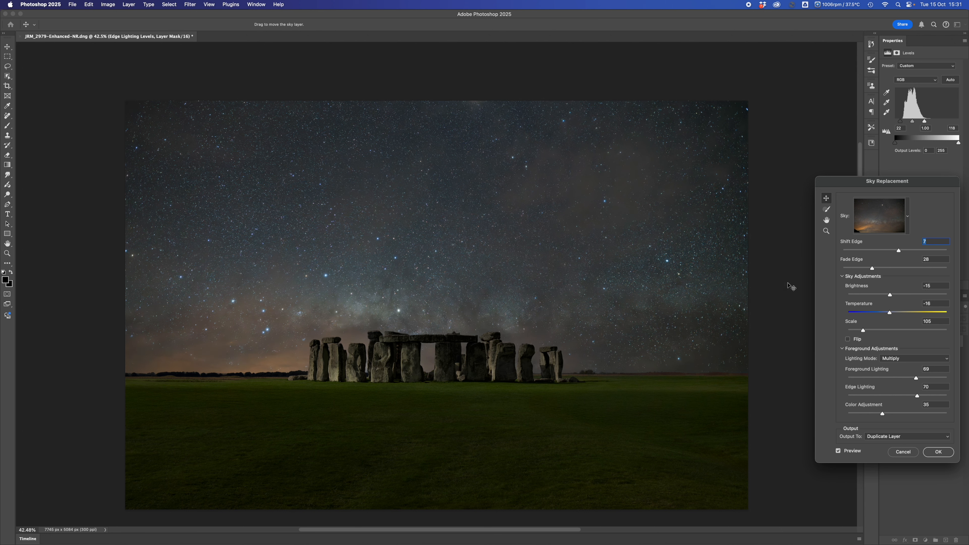
{"action": "left_click", "coordinate": [882, 296]}
{"action": "left_click", "coordinate": [880, 295]}
{"action": "left_click", "coordinate": [883, 296]}
Step: Try Foreground Lighting at 94 and 1 with the Screen lighting mode, and return the mode to Multiply
{"action": "left_click", "coordinate": [941, 377]}
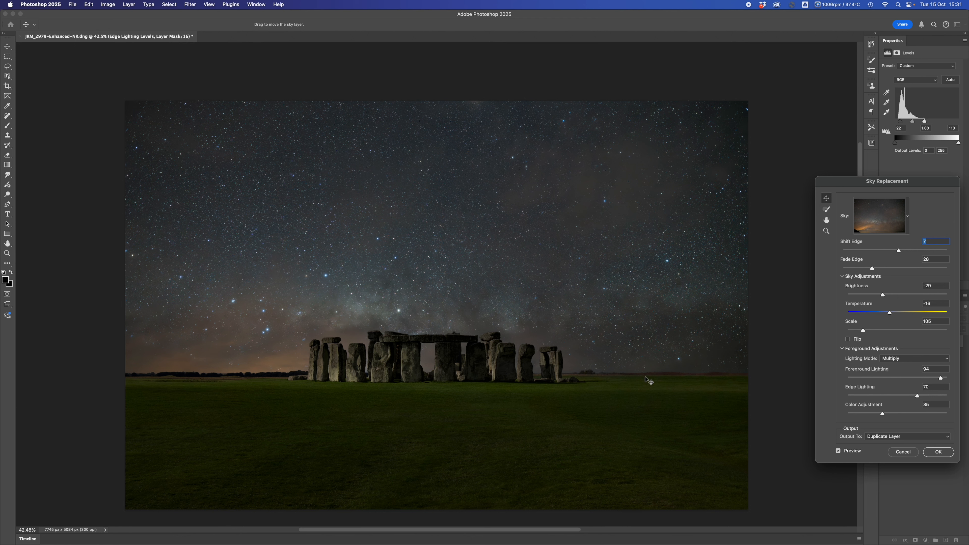
{"action": "left_click", "coordinate": [914, 358]}
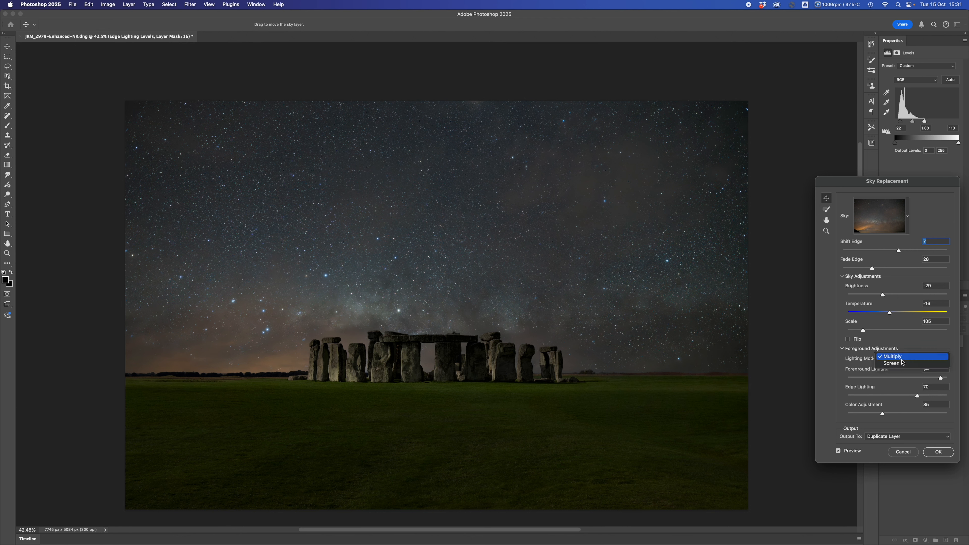
{"action": "left_click", "coordinate": [908, 368]}
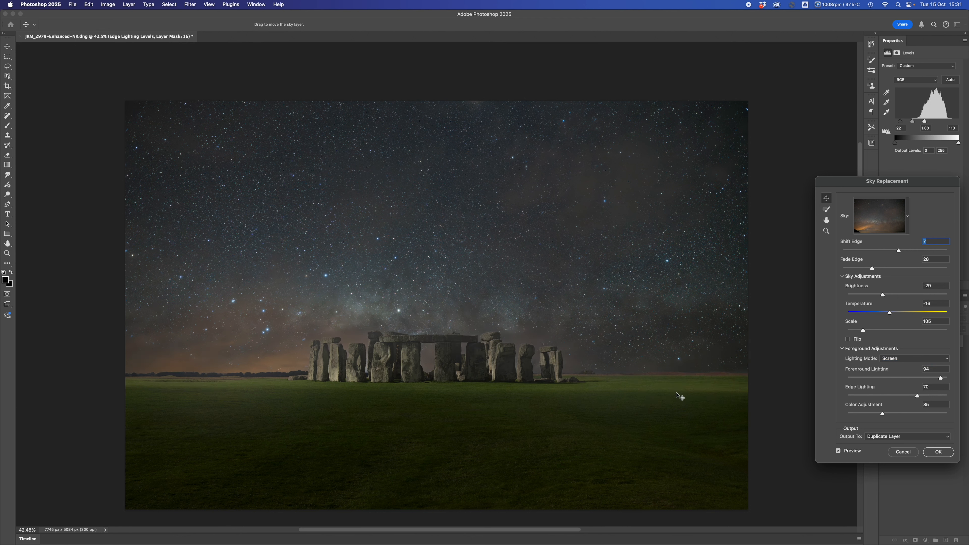
{"action": "left_click", "coordinate": [849, 379]}
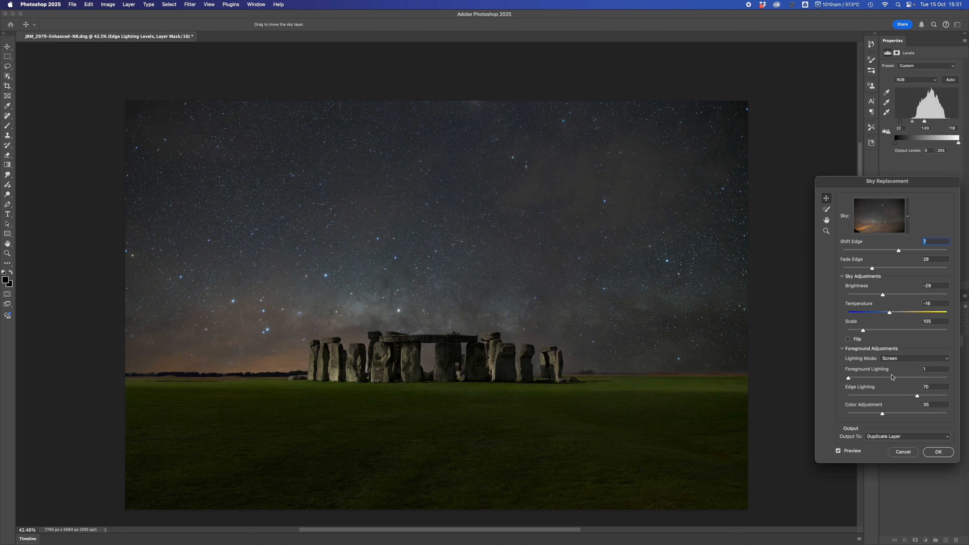
{"action": "left_click", "coordinate": [898, 360]}
{"action": "left_click", "coordinate": [894, 352]}
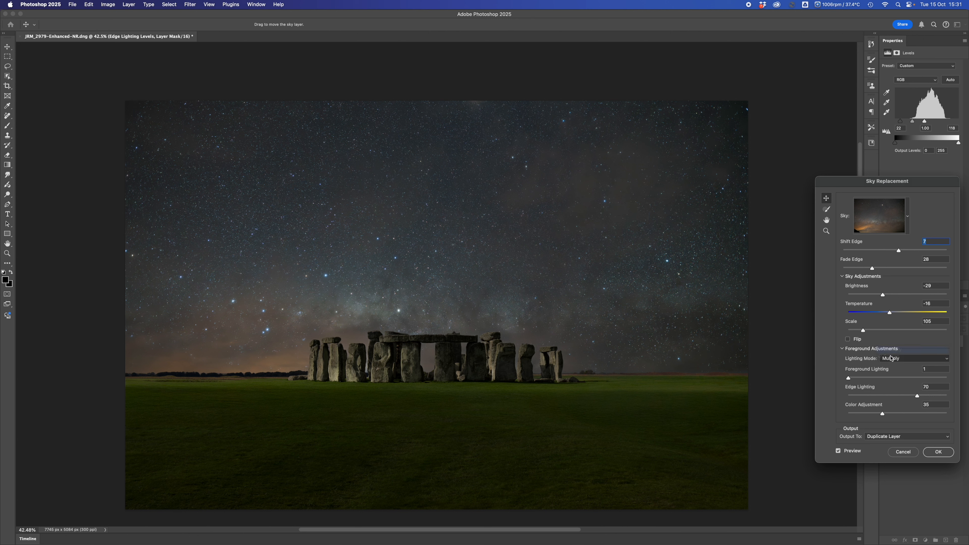
Step: Set Foreground Lighting to 64, Edge Lighting to 78 and Color Adjustment to 84
{"action": "left_click_drag", "start_coordinate": [895, 379], "coordinate": [912, 379]}
{"action": "left_click", "coordinate": [912, 377]}
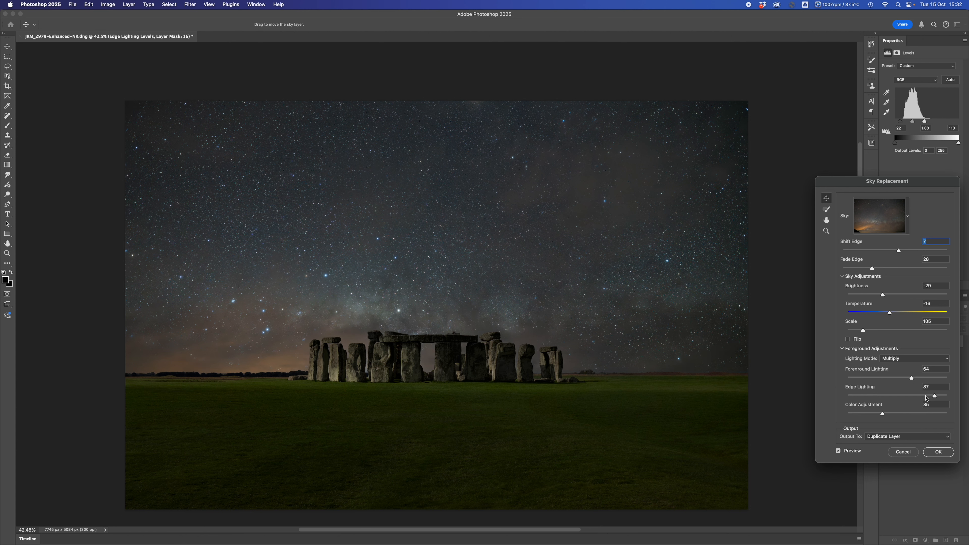
{"action": "left_click", "coordinate": [926, 395]}
{"action": "left_click", "coordinate": [940, 413]}
{"action": "left_click_drag", "start_coordinate": [940, 414], "coordinate": [931, 416]}
Step: Examine at 200% how the new sky blends with the edges of the stones and the horizon
{"action": "left_click", "coordinate": [827, 231]}
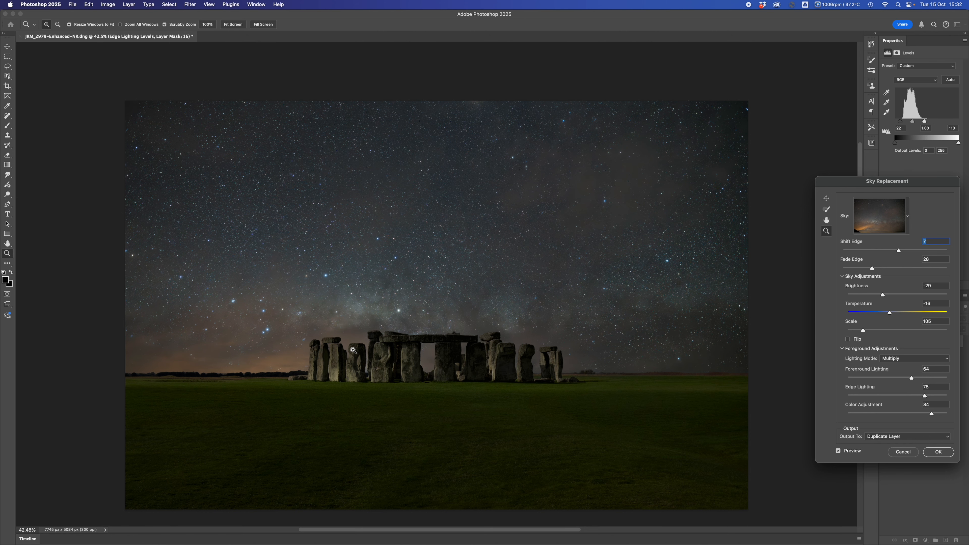
{"action": "left_click", "coordinate": [332, 342]}
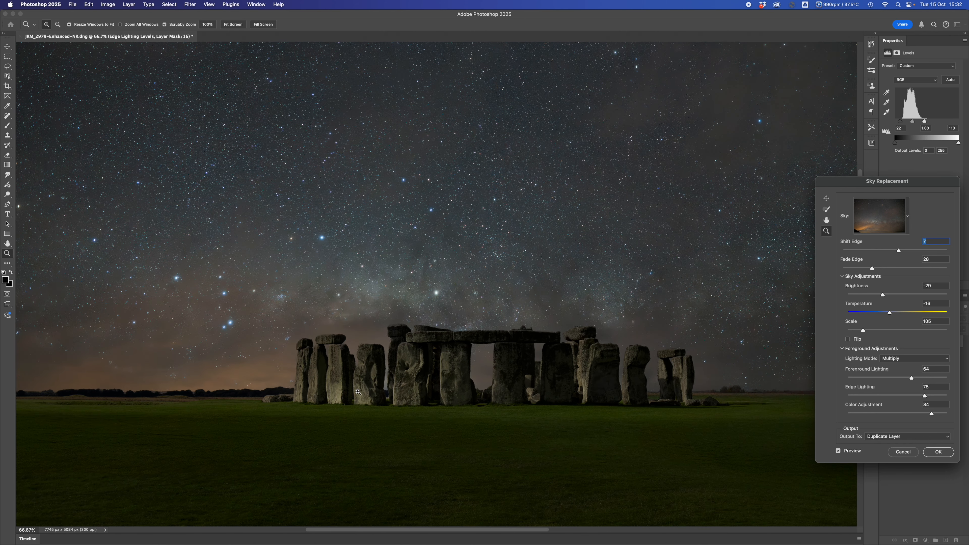
{"action": "left_click", "coordinate": [322, 373]}
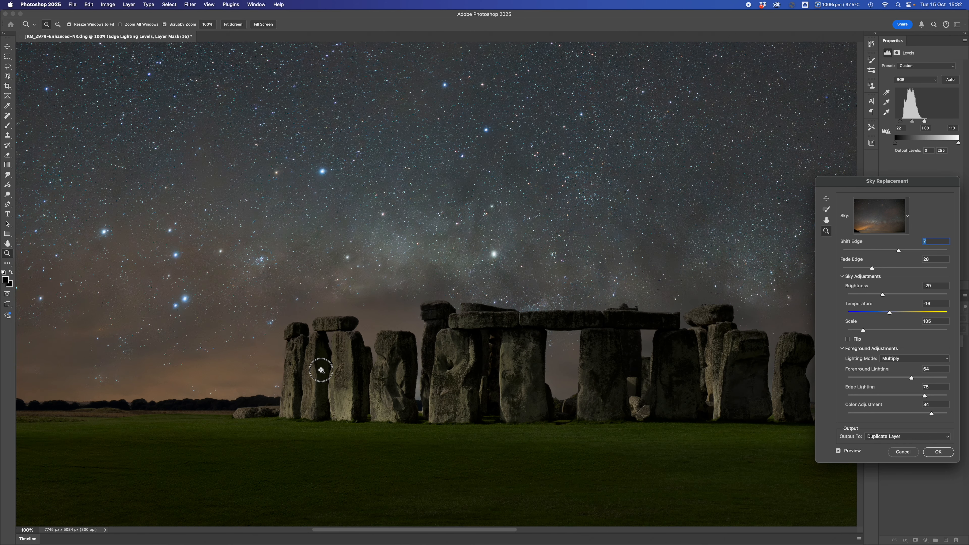
{"action": "left_click", "coordinate": [324, 367]}
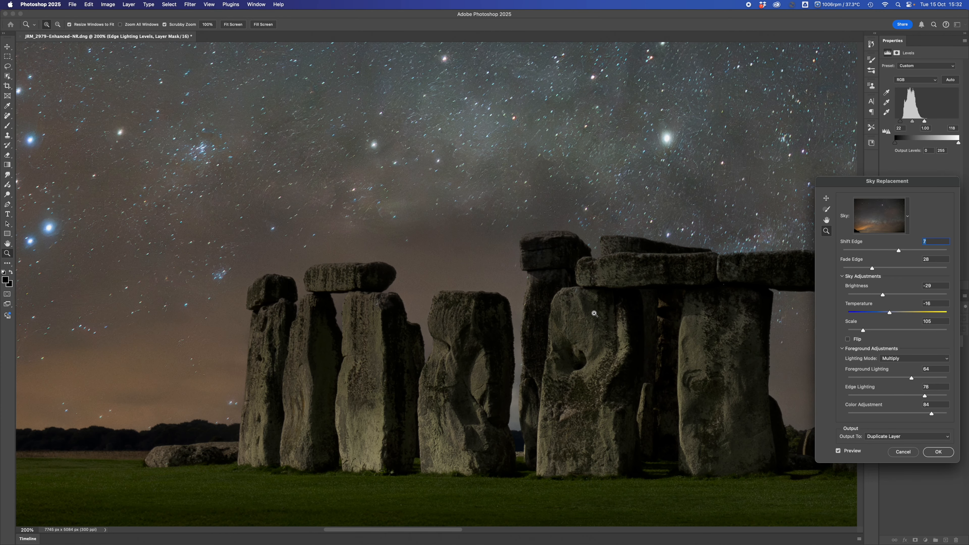
{"action": "left_click_drag", "start_coordinate": [595, 314], "coordinate": [293, 341]}
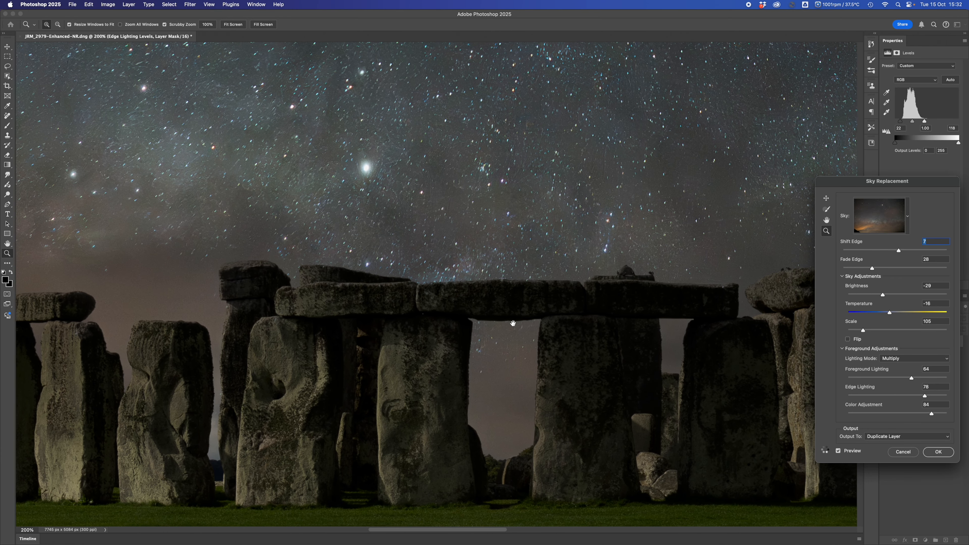
{"action": "left_click_drag", "start_coordinate": [513, 323], "coordinate": [435, 323]}
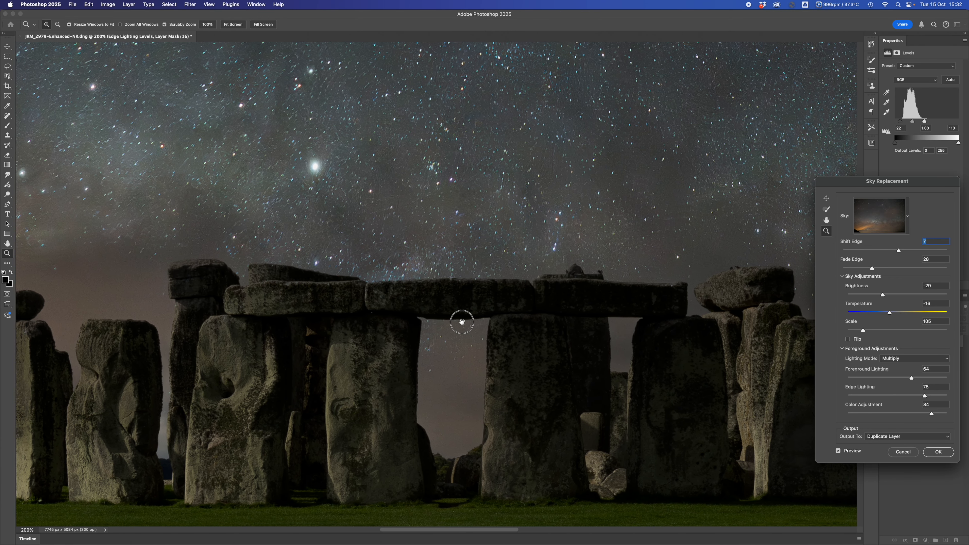
{"action": "left_click_drag", "start_coordinate": [225, 302], "coordinate": [404, 241]}
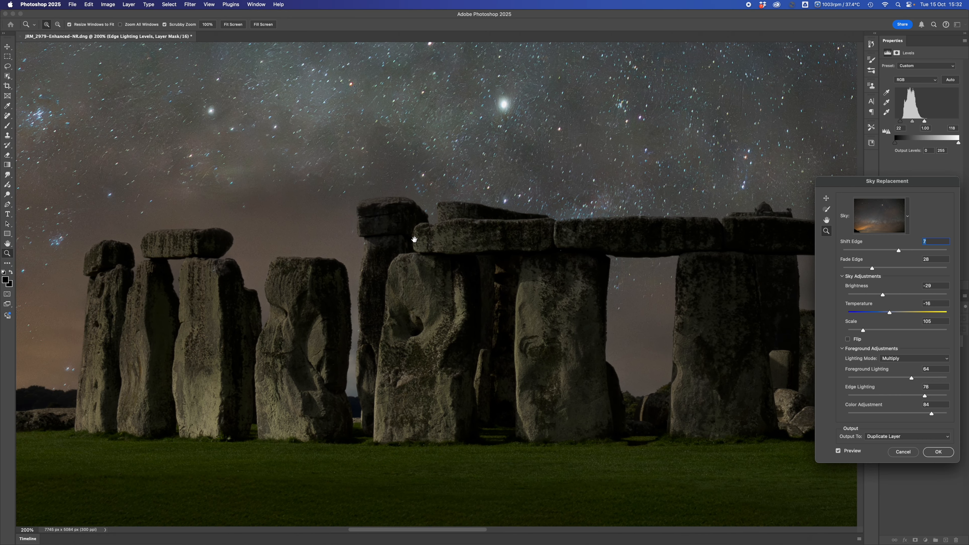
{"action": "left_click_drag", "start_coordinate": [378, 281], "coordinate": [164, 268]}
{"action": "left_click_drag", "start_coordinate": [427, 274], "coordinate": [251, 275]}
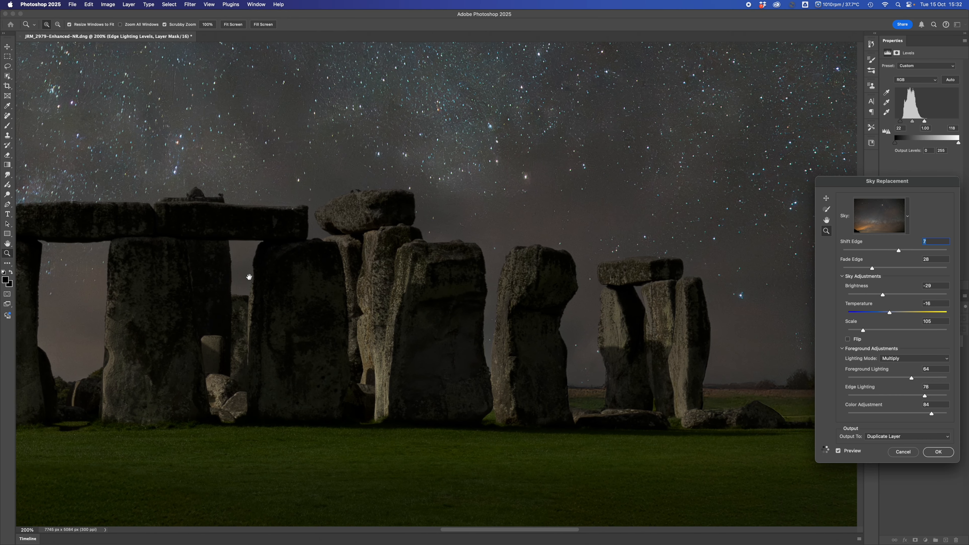
{"action": "left_click_drag", "start_coordinate": [465, 289], "coordinate": [307, 289]}
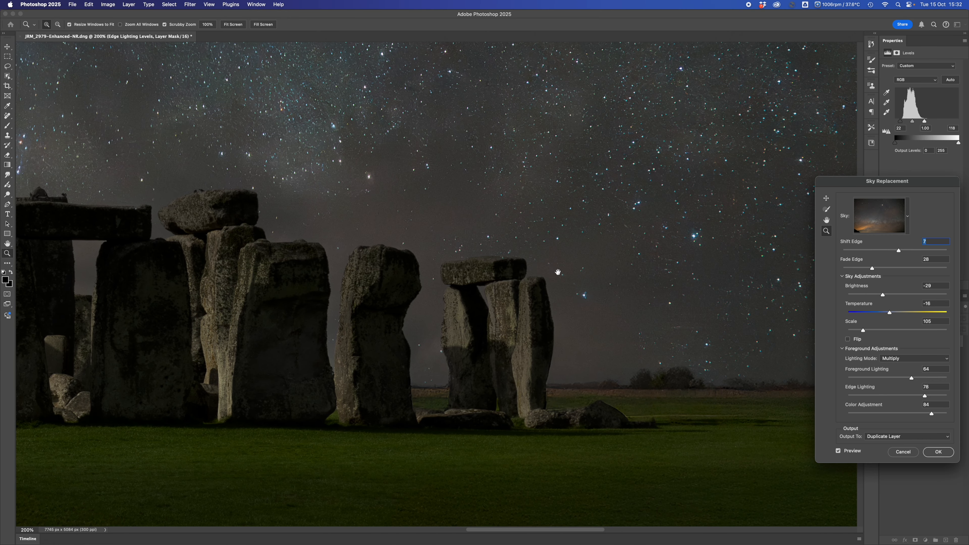
{"action": "left_click_drag", "start_coordinate": [624, 320], "coordinate": [365, 306]}
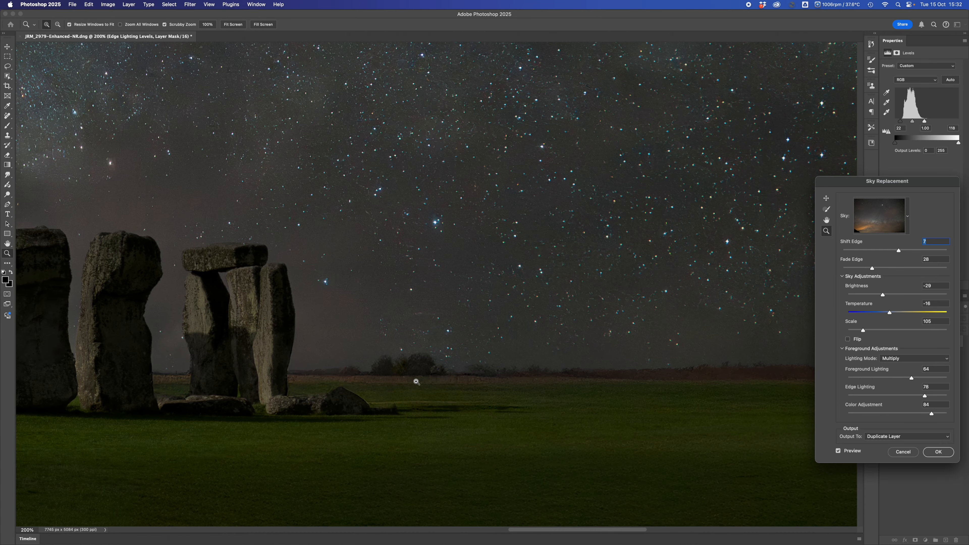
{"action": "left_click_drag", "start_coordinate": [660, 351], "coordinate": [463, 342]}
{"action": "left_click_drag", "start_coordinate": [377, 292], "coordinate": [626, 277]}
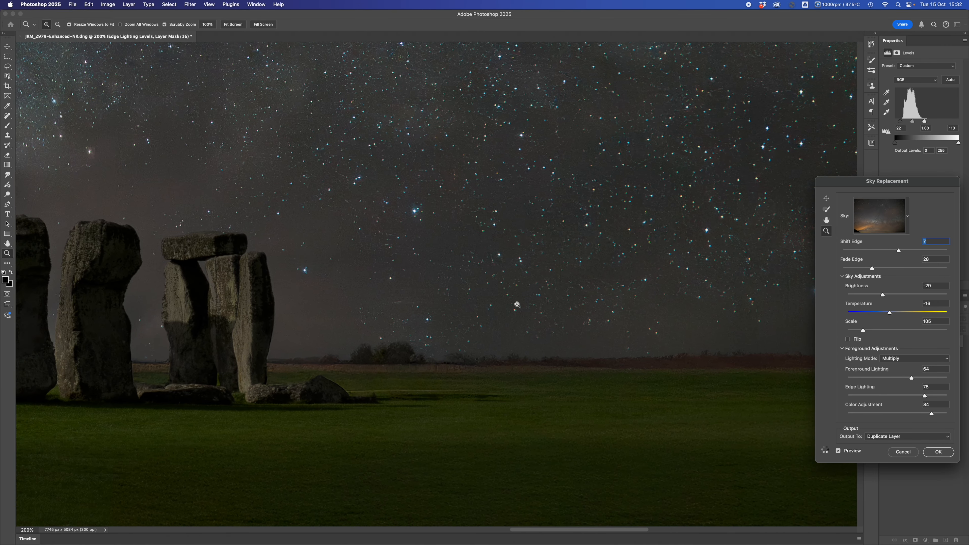
Step: Refine the sky mask along the tree line beyond the rightmost stones with the Sky Brush, adding and subtracting areas
{"action": "left_click", "coordinate": [826, 209]}
{"action": "mouse_move", "coordinate": [379, 366]}
{"action": "left_mouse_down"}
{"action": "mouse_move", "coordinate": [412, 364]}
{"action": "mouse_move", "coordinate": [380, 366]}
{"action": "left_mouse_up"}
{"action": "left_click", "coordinate": [379, 366]}
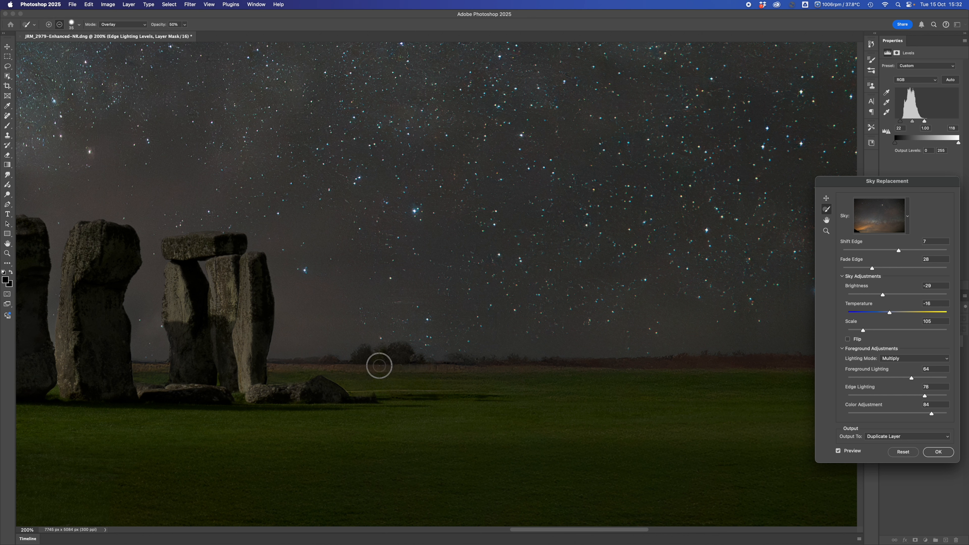
{"action": "left_click", "coordinate": [383, 365], "text": "alt"}
{"action": "key", "text": "alt"}
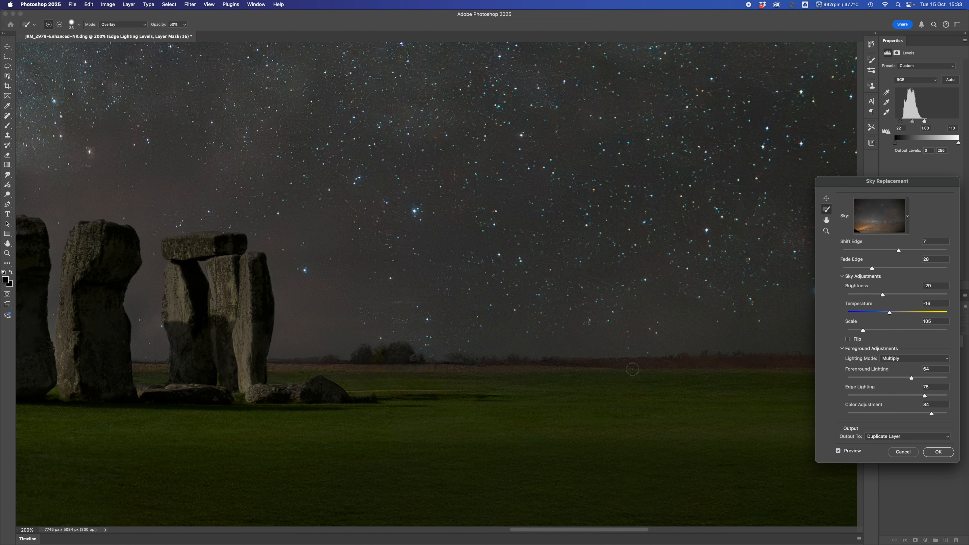
{"action": "mouse_move", "coordinate": [644, 363]}
{"action": "left_mouse_down"}
{"action": "mouse_move", "coordinate": [368, 353]}
{"action": "mouse_move", "coordinate": [330, 340]}
{"action": "left_mouse_up"}
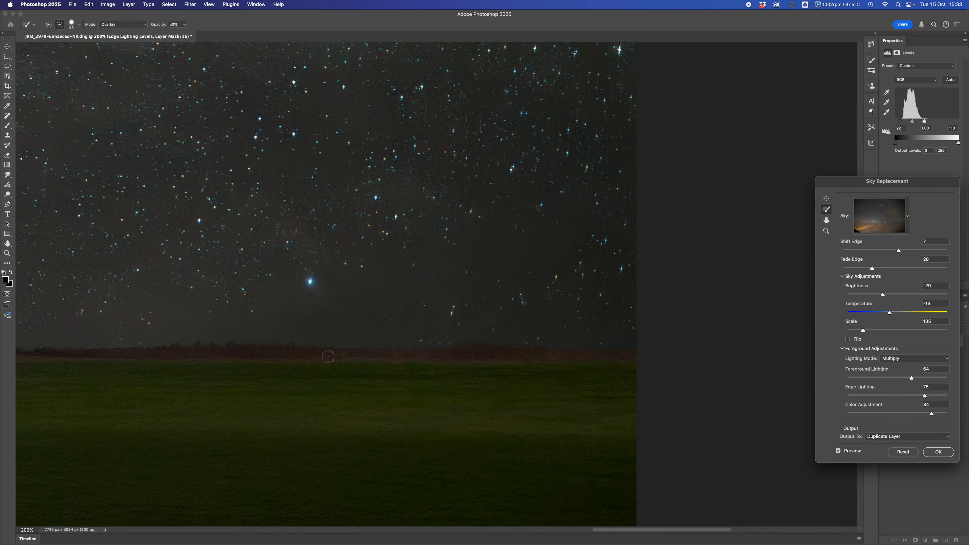
{"action": "key", "text": "alt"}
Step: Review the remaining stones and the whole composite with the replacement sky at reduced magnification
{"action": "left_click_drag", "start_coordinate": [408, 354], "coordinate": [679, 342]}
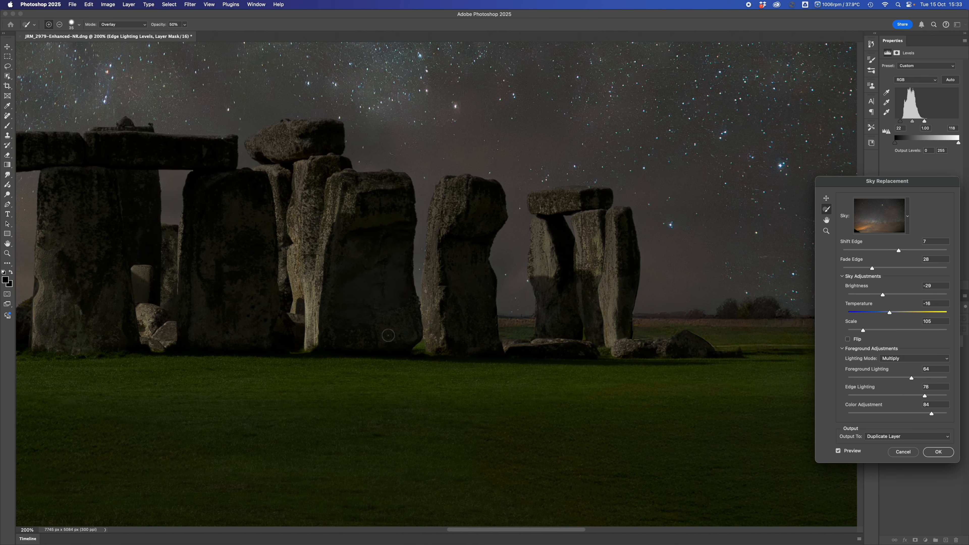
{"action": "left_click", "coordinate": [826, 231]}
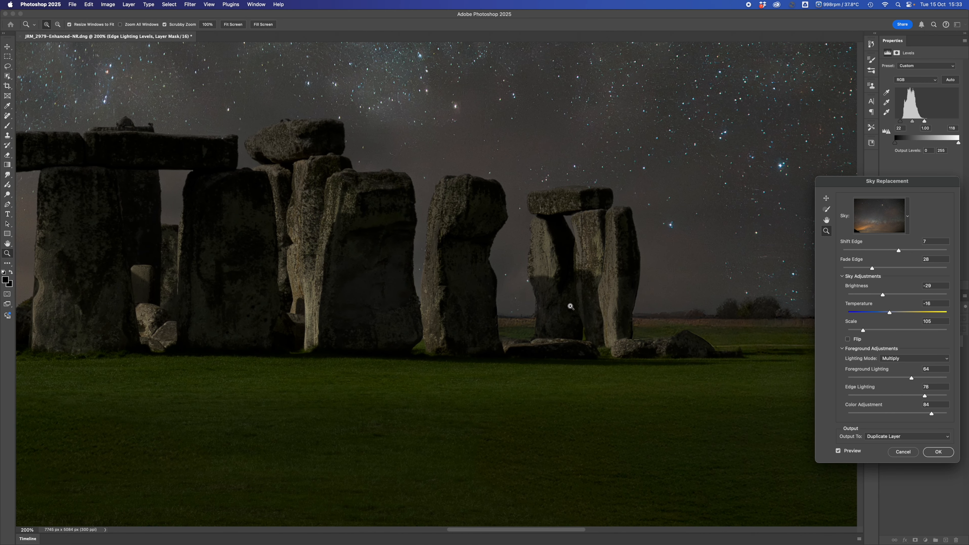
{"action": "left_click", "coordinate": [541, 314], "text": "alt"}
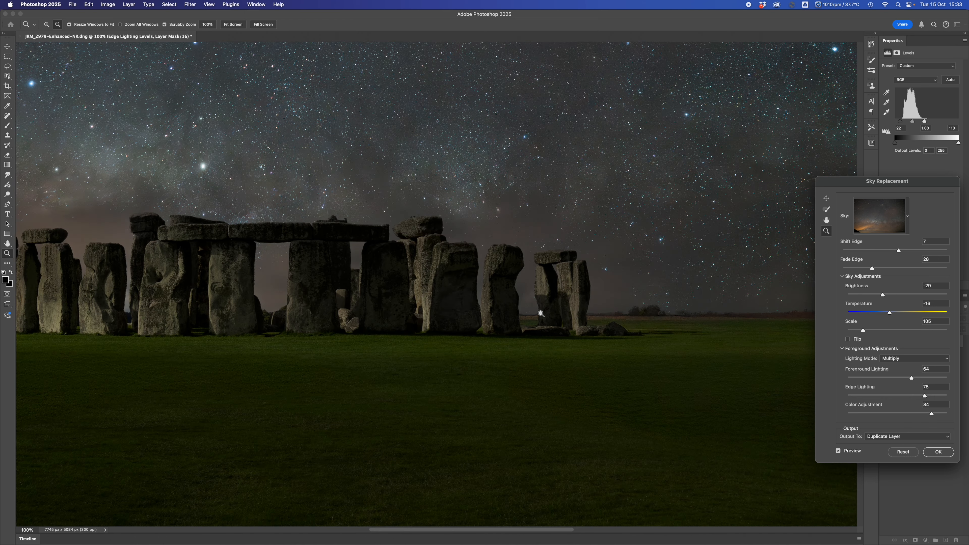
{"action": "left_click", "coordinate": [542, 314], "text": "alt"}
{"action": "left_click", "coordinate": [541, 313], "text": "alt"}
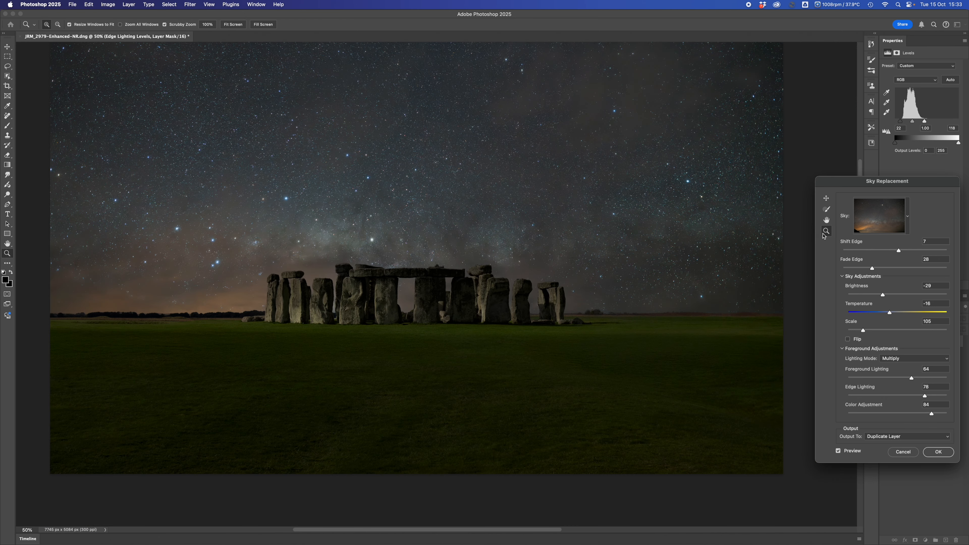
{"action": "key", "text": "alt"}
{"action": "left_click", "coordinate": [410, 337], "text": "alt"}
{"action": "left_click", "coordinate": [410, 338]}
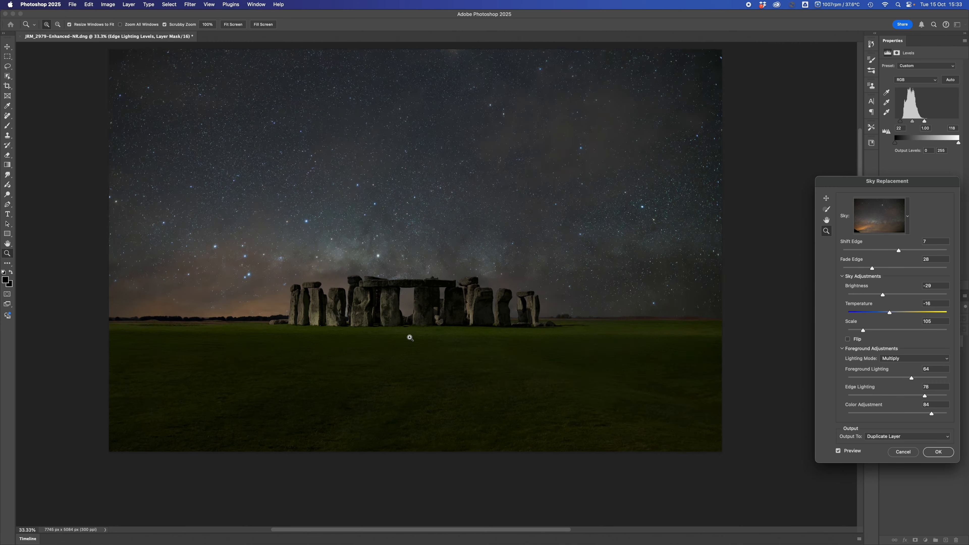
{"action": "left_click", "coordinate": [411, 337]}
{"action": "left_click", "coordinate": [410, 338], "text": "alt"}
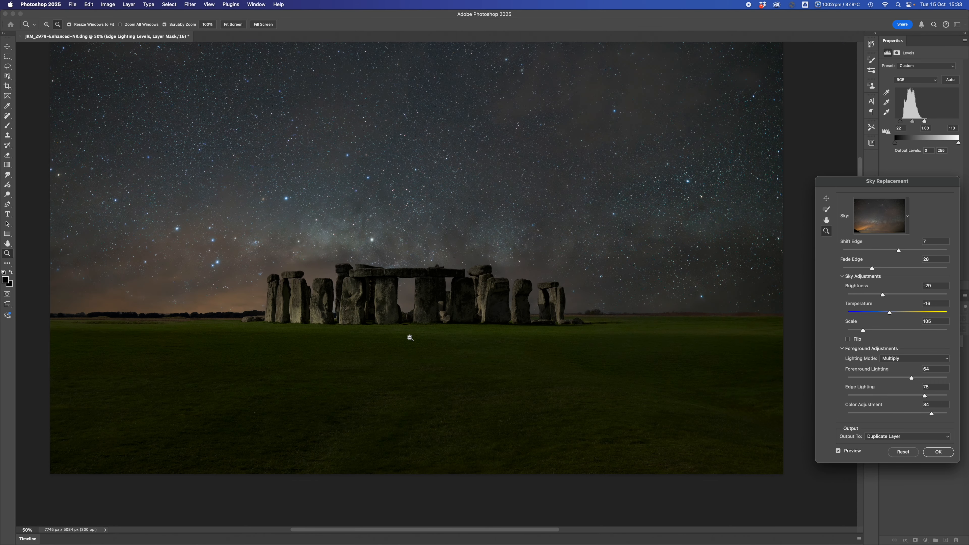
{"action": "left_click", "coordinate": [410, 338], "text": "alt"}
{"action": "key", "text": "alt"}
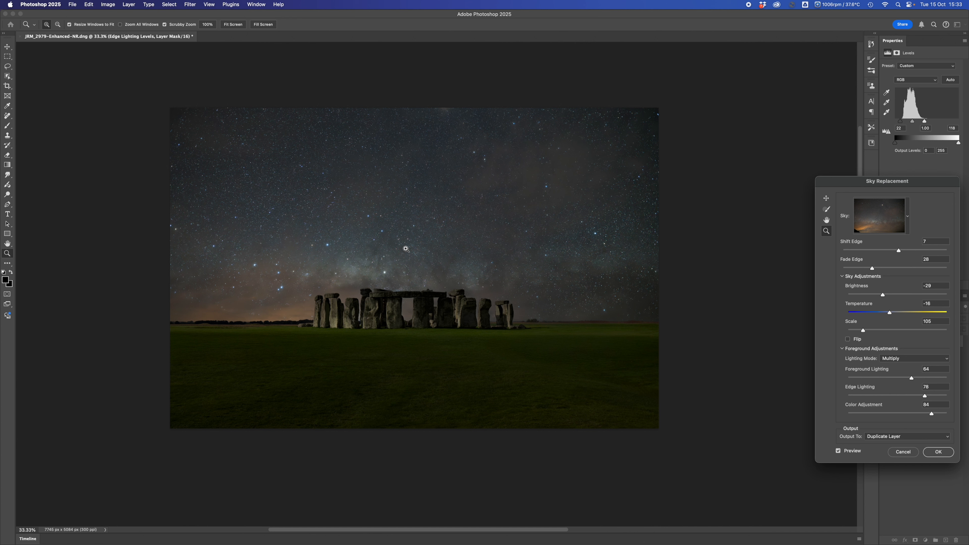
Step: Apply the Sky Replacement with its output sent to a duplicate layer
{"action": "left_click", "coordinate": [882, 439]}
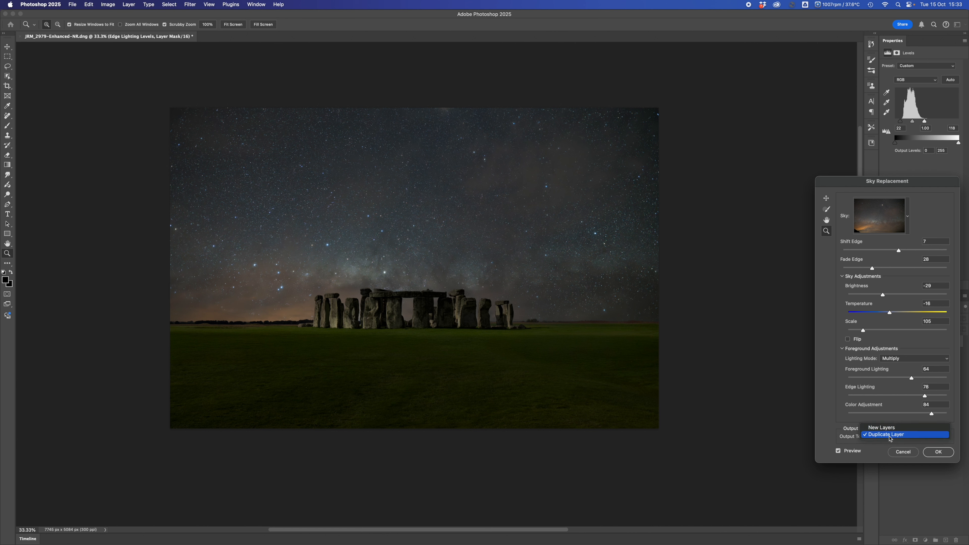
{"action": "left_click", "coordinate": [890, 436]}
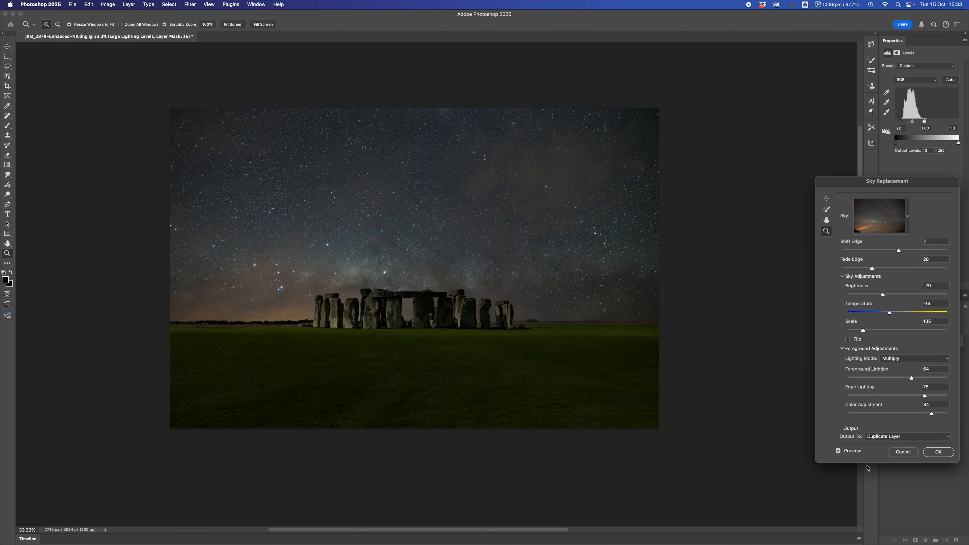
{"action": "left_click", "coordinate": [928, 453]}
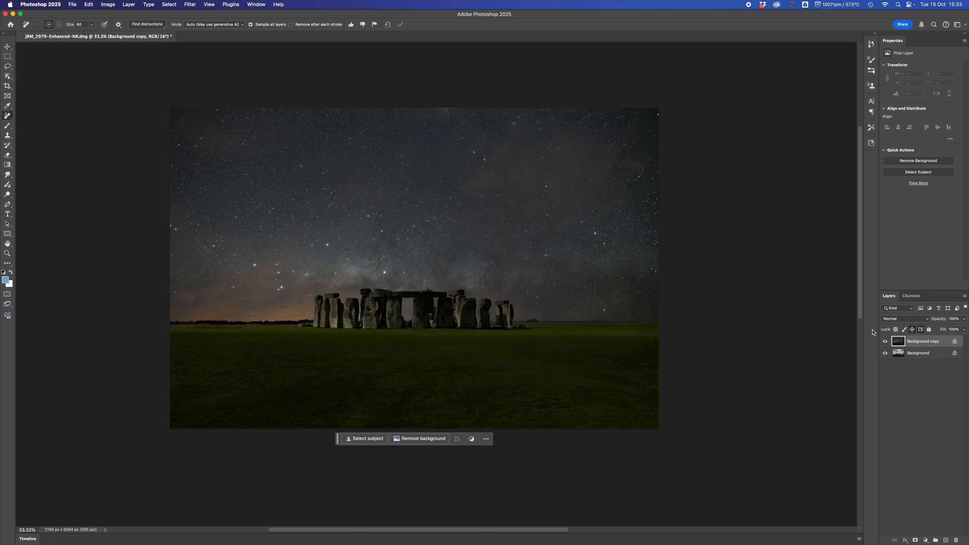
Step: Delete the original Background layer, keeping only the composite with the new sky
{"action": "right_click", "coordinate": [921, 355]}
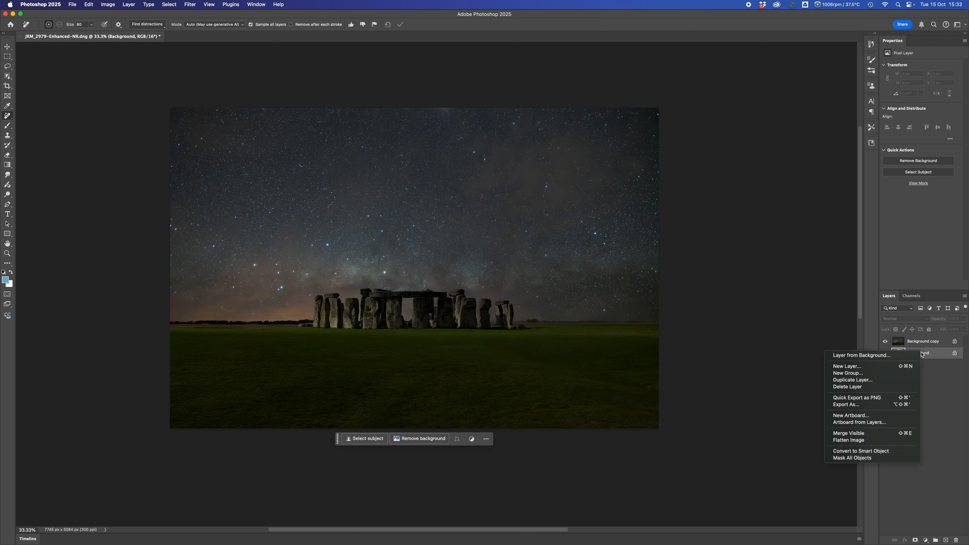
{"action": "left_click", "coordinate": [864, 387]}
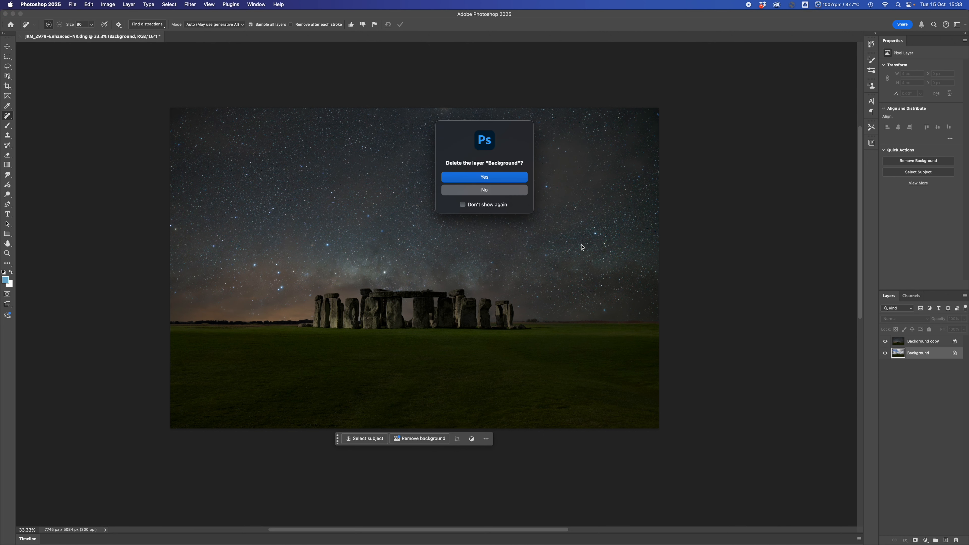
{"action": "left_click", "coordinate": [508, 178]}
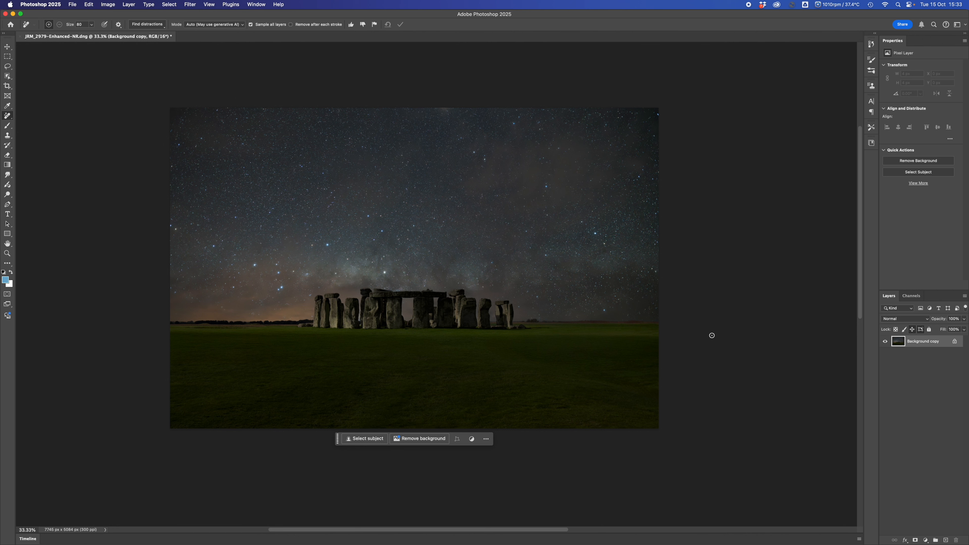
Step: Save and close the composite, and switch to Lightroom Classic
{"action": "left_click", "coordinate": [73, 5]}
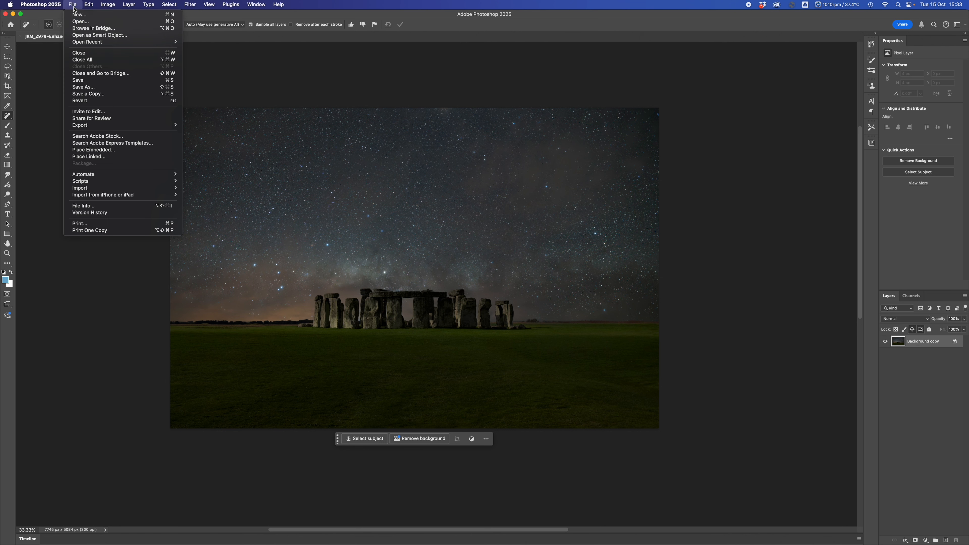
{"action": "left_click", "coordinate": [91, 55]}
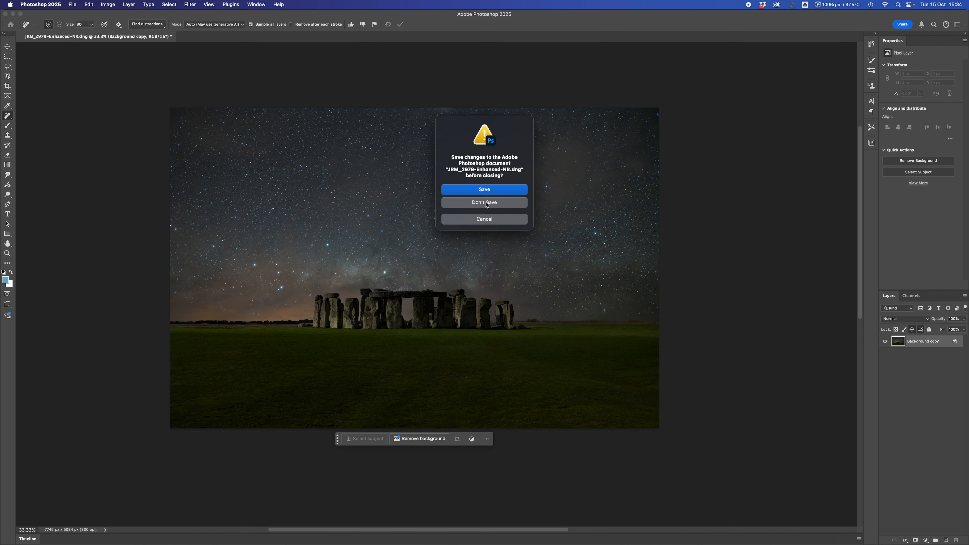
{"action": "left_click", "coordinate": [485, 190]}
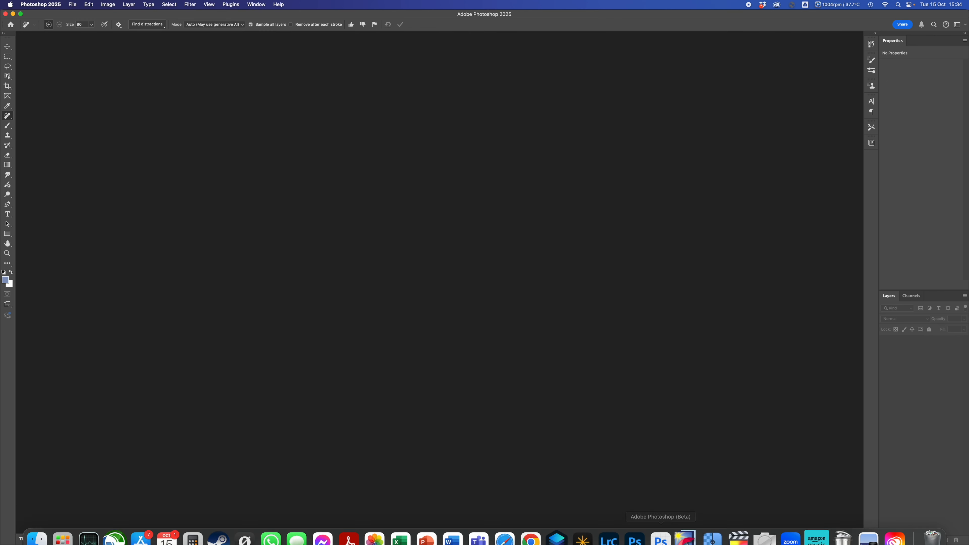
{"action": "left_click", "coordinate": [609, 528]}
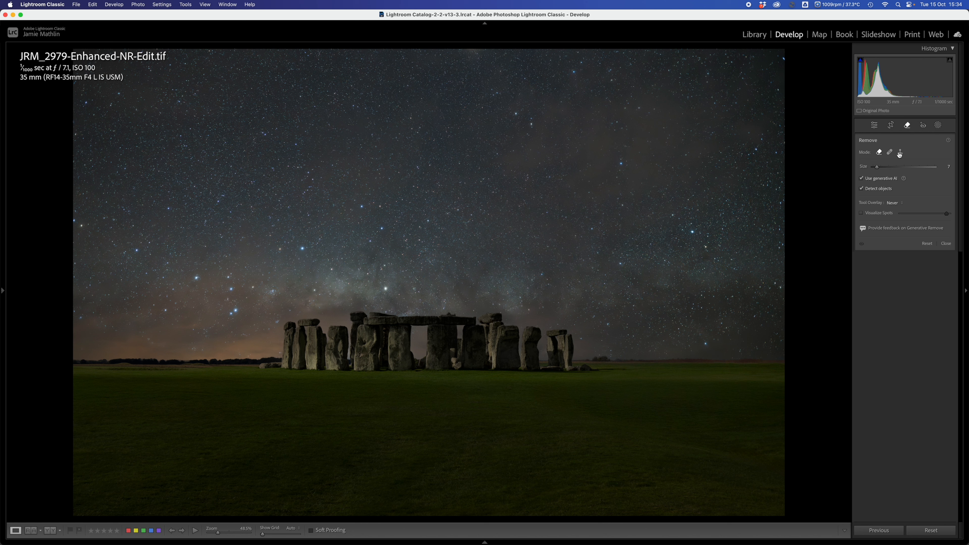
Step: Set the saved composite's Exposure to -0.50, Shadows to +100 and Highlights to +50
{"action": "left_click", "coordinate": [874, 125]}
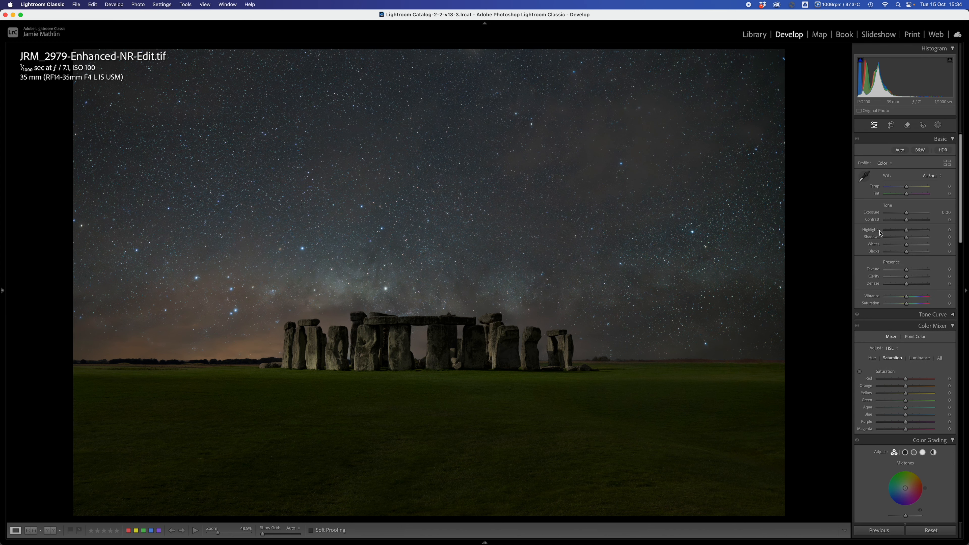
{"action": "left_click_drag", "start_coordinate": [906, 215], "coordinate": [904, 215]}
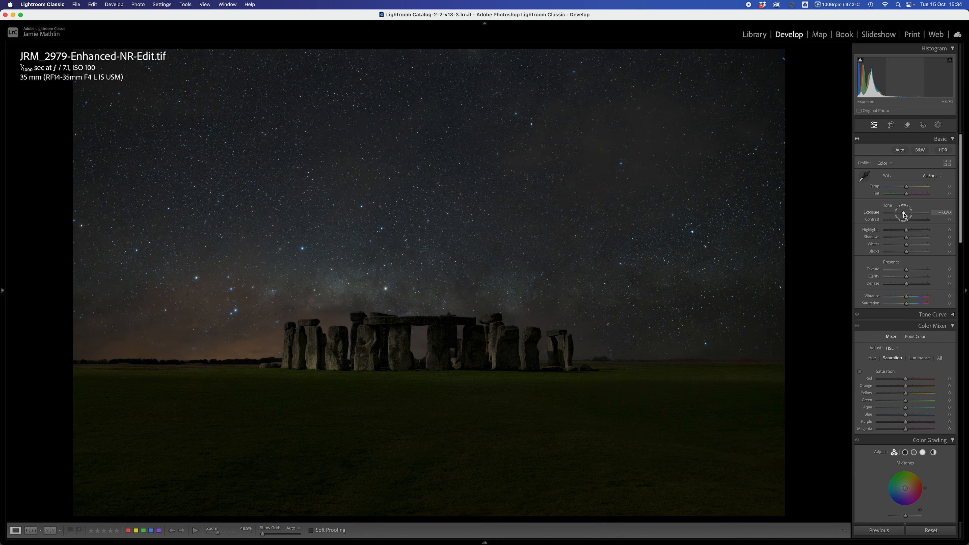
{"action": "left_click_drag", "start_coordinate": [904, 215], "coordinate": [945, 243]}
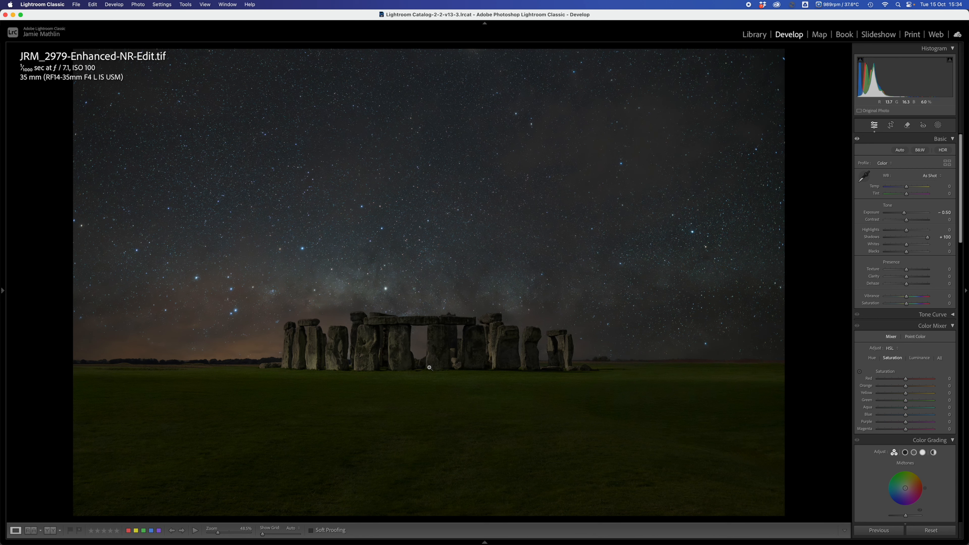
{"action": "mouse_move", "coordinate": [907, 231]}
{"action": "left_mouse_down"}
{"action": "mouse_move", "coordinate": [879, 234]}
{"action": "mouse_move", "coordinate": [940, 234]}
{"action": "mouse_move", "coordinate": [917, 236]}
{"action": "left_mouse_up"}
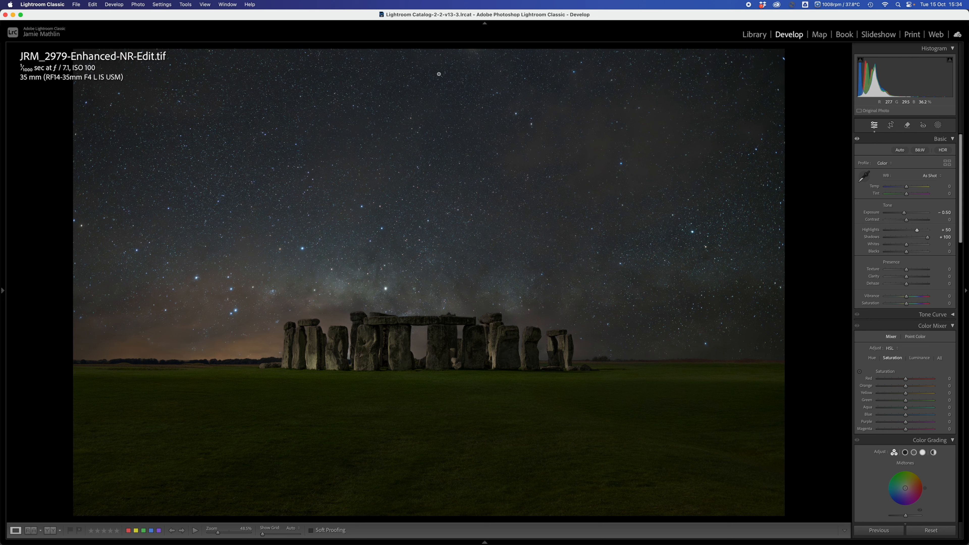
Step: Add a Linear Gradient mask from the top of the sky to just below the stones, with Exposure -1.05 and Temp -15
{"action": "left_click", "coordinate": [940, 126]}
{"action": "left_click", "coordinate": [879, 209]}
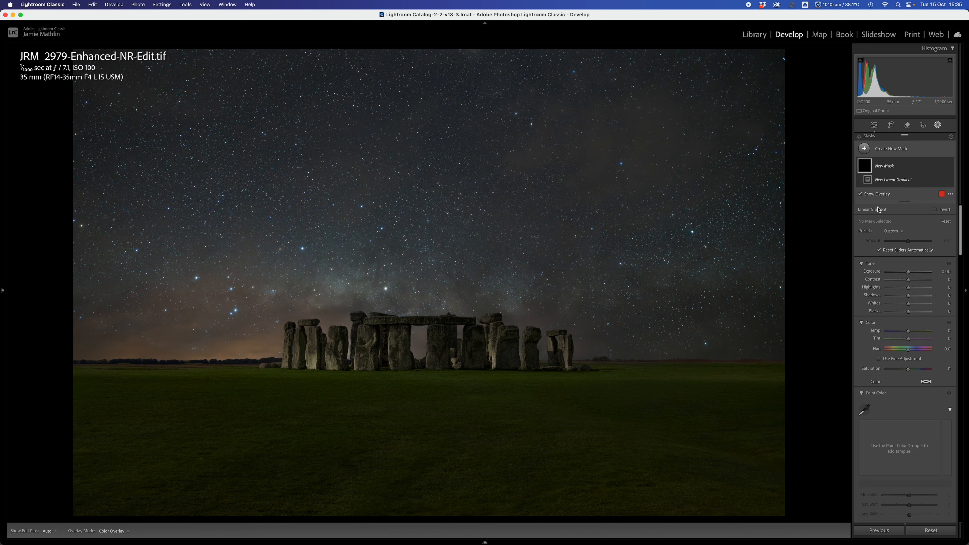
{"action": "left_click_drag", "start_coordinate": [417, 54], "coordinate": [416, 404]}
{"action": "left_click_drag", "start_coordinate": [908, 282], "coordinate": [904, 285]}
{"action": "left_click_drag", "start_coordinate": [908, 342], "coordinate": [906, 343]}
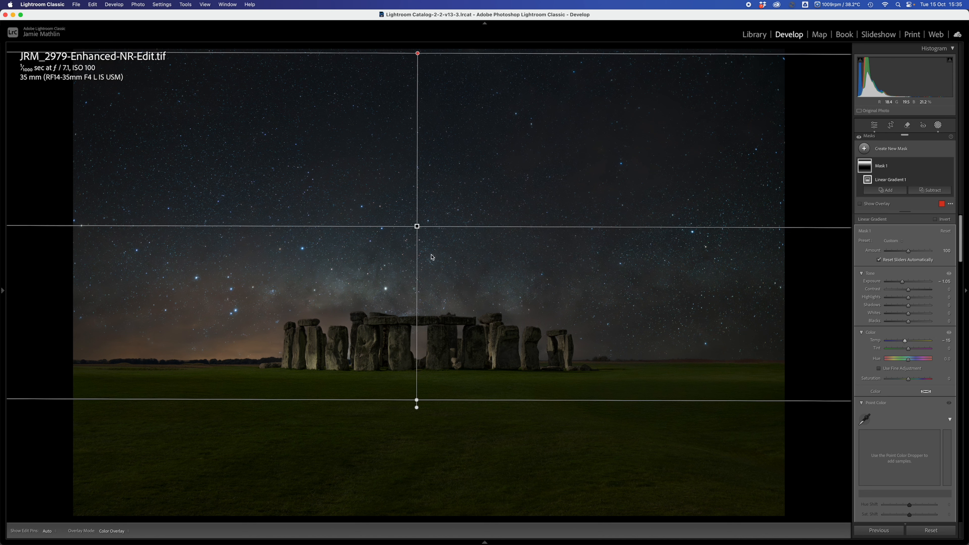
Step: Duplicate the whole gradient mask, shorten the copy to cover only the upper sky, and adjust its Exposure
{"action": "right_click", "coordinate": [418, 228]}
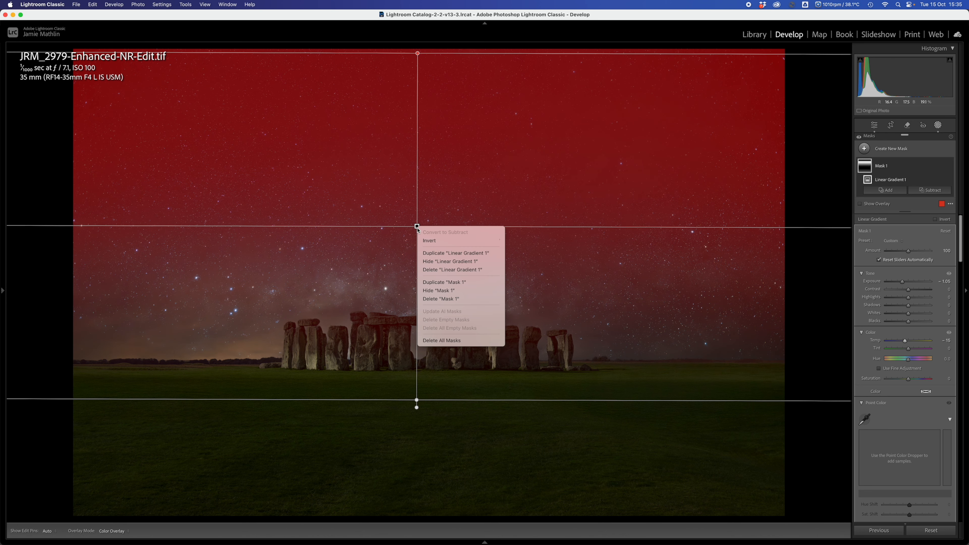
{"action": "left_click", "coordinate": [447, 284]}
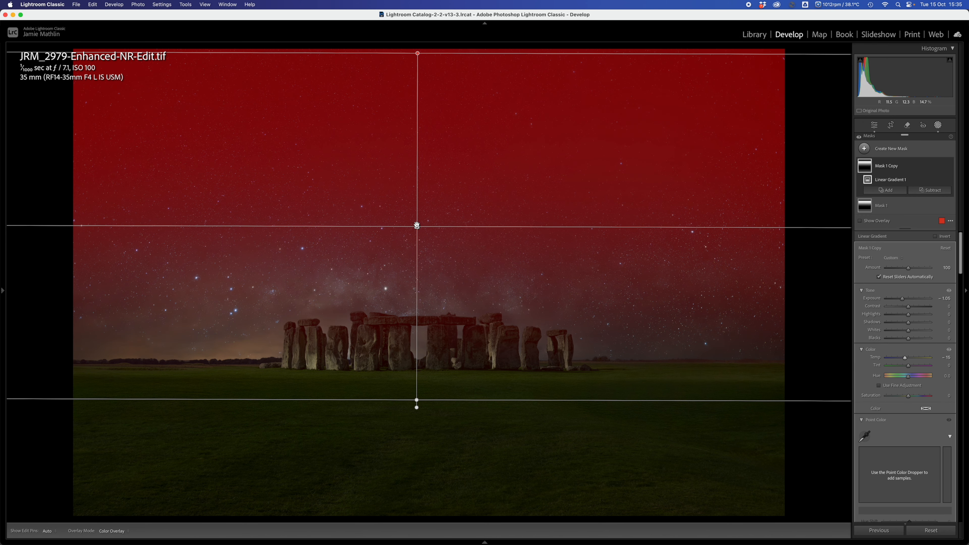
{"action": "left_click_drag", "start_coordinate": [416, 400], "coordinate": [402, 212]}
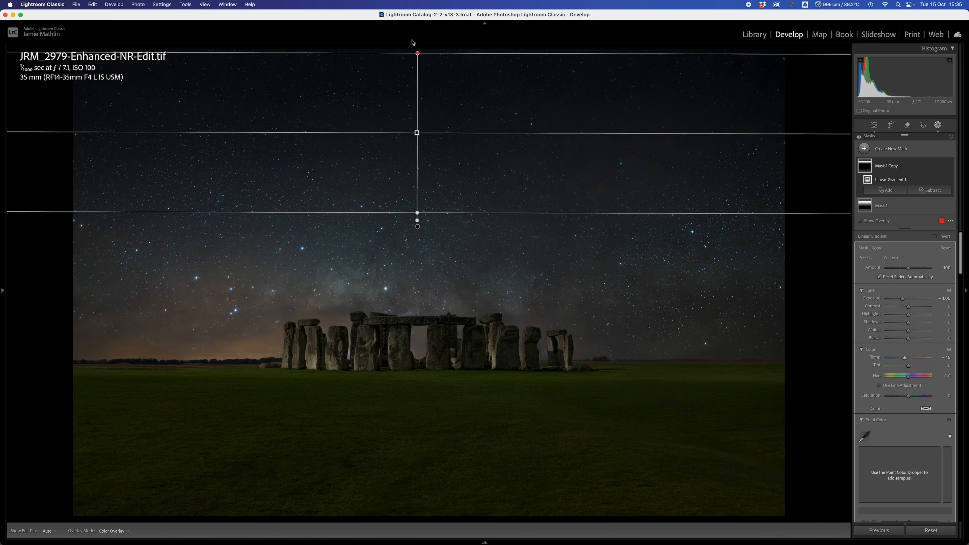
{"action": "left_click_drag", "start_coordinate": [416, 52], "coordinate": [416, 28]}
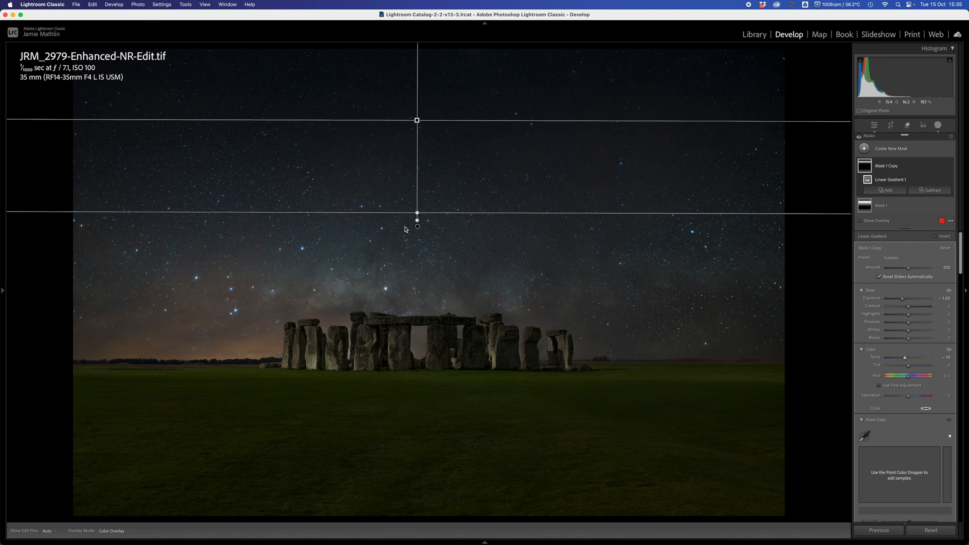
{"action": "left_click_drag", "start_coordinate": [415, 214], "coordinate": [415, 184]}
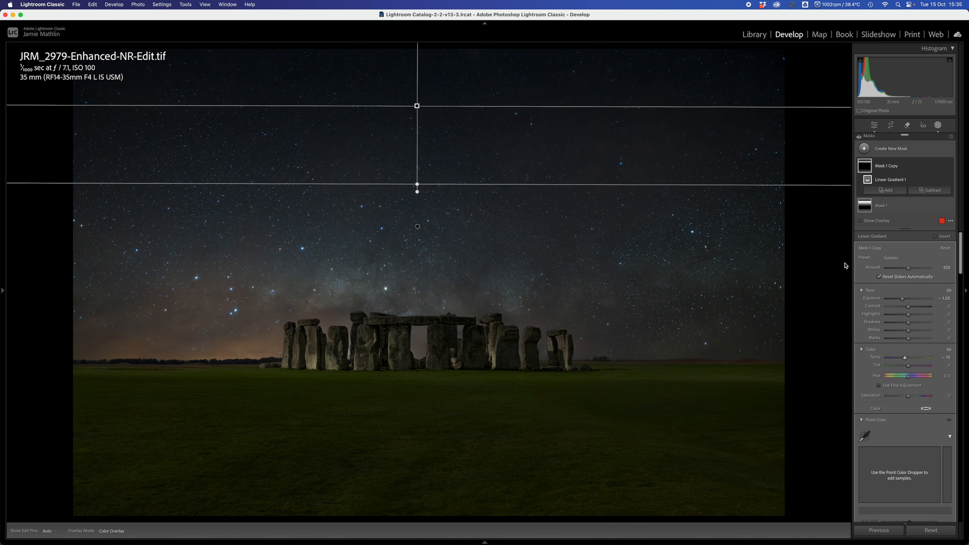
{"action": "left_click_drag", "start_coordinate": [902, 298], "coordinate": [904, 305]}
Step: Create a new Select Sky mask and intersect it with another Select Sky selection
{"action": "left_click", "coordinate": [939, 127]}
{"action": "left_click", "coordinate": [939, 126]}
{"action": "left_click", "coordinate": [878, 155]}
{"action": "left_click", "coordinate": [889, 179]}
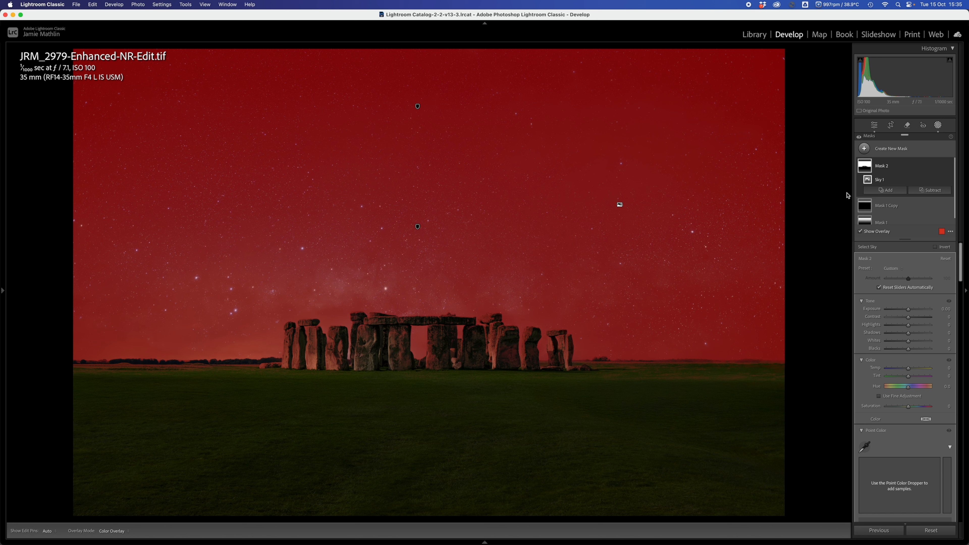
{"action": "mouse_move", "coordinate": [935, 179]}
{"action": "left_click", "coordinate": [942, 180]}
{"action": "mouse_move", "coordinate": [929, 225]}
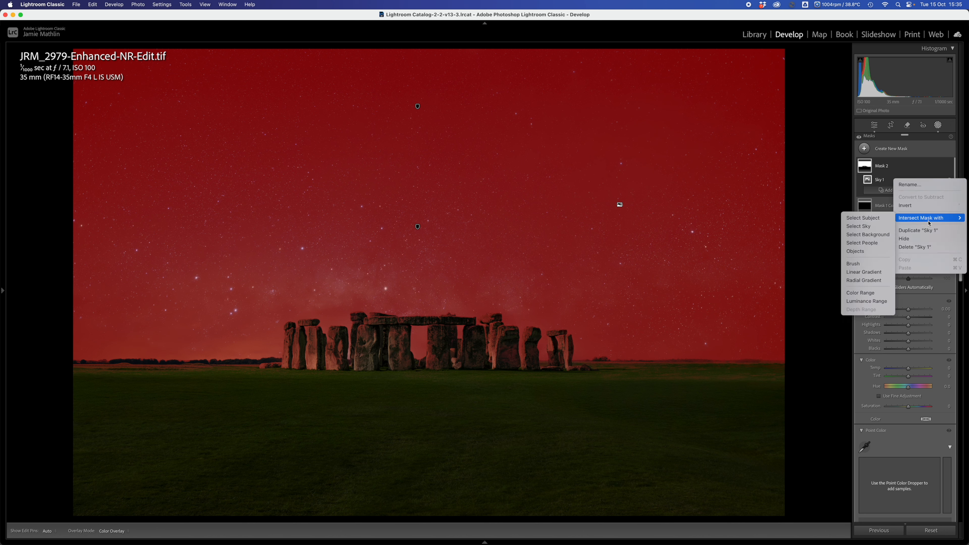
{"action": "left_click", "coordinate": [871, 229]}
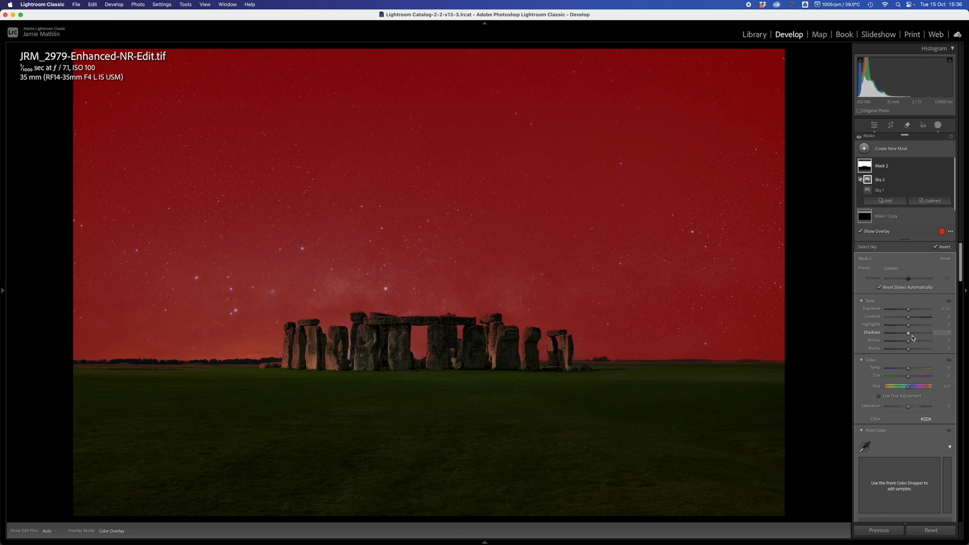
Step: Set the sky mask's Clarity to 51 and raise its Texture slightly
{"action": "scroll", "coordinate": [914, 339], "scroll_direction": "down", "scroll_amount": 10}
{"action": "scroll", "coordinate": [916, 325], "scroll_direction": "up", "scroll_amount": 2}
{"action": "left_click", "coordinate": [915, 297]}
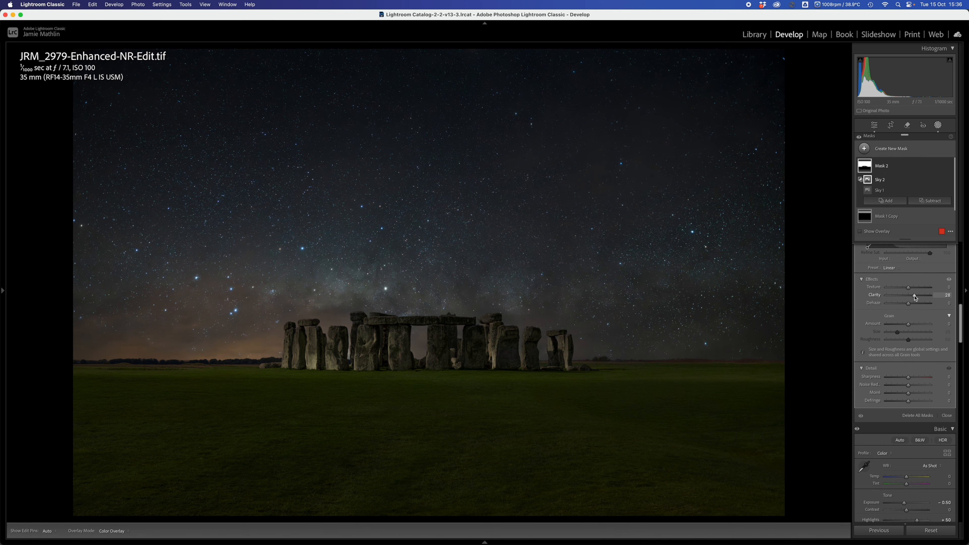
{"action": "left_click_drag", "start_coordinate": [916, 297], "coordinate": [926, 296]}
{"action": "left_click_drag", "start_coordinate": [922, 301], "coordinate": [909, 290]}
Step: Create an Objects mask over the leftmost stones and add the upright stone just left of the long central lintel's supports
{"action": "left_click", "coordinate": [894, 148]}
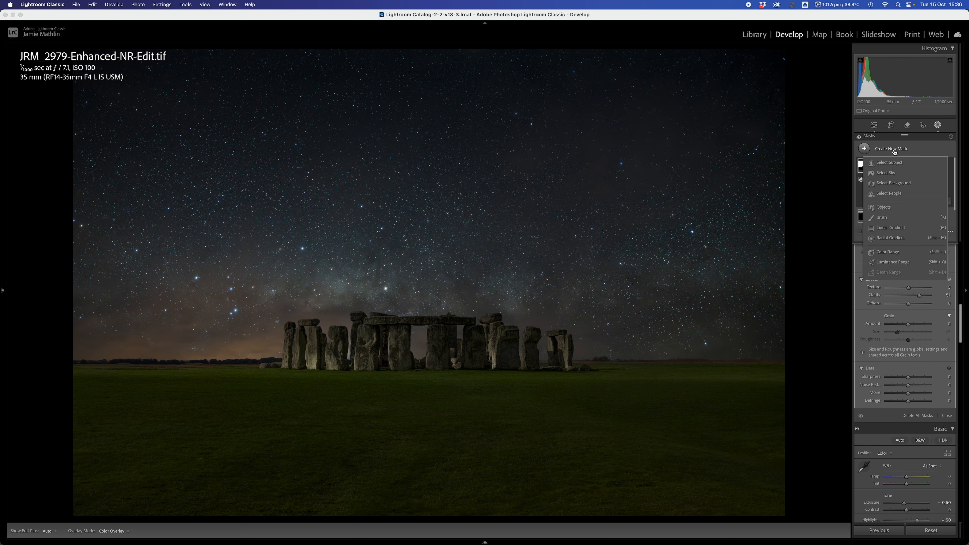
{"action": "left_click", "coordinate": [884, 208]}
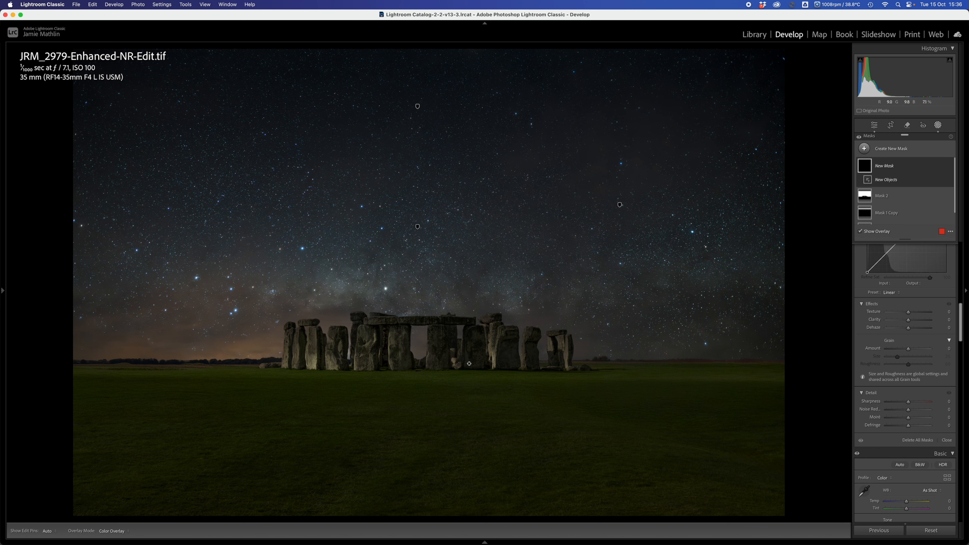
{"action": "mouse_move", "coordinate": [287, 341]}
{"action": "left_mouse_down"}
{"action": "mouse_move", "coordinate": [287, 331]}
{"action": "mouse_move", "coordinate": [287, 367]}
{"action": "mouse_move", "coordinate": [298, 345]}
{"action": "mouse_move", "coordinate": [291, 367]}
{"action": "mouse_move", "coordinate": [306, 366]}
{"action": "mouse_move", "coordinate": [315, 356]}
{"action": "mouse_move", "coordinate": [307, 351]}
{"action": "mouse_move", "coordinate": [336, 368]}
{"action": "mouse_move", "coordinate": [319, 351]}
{"action": "left_mouse_up"}
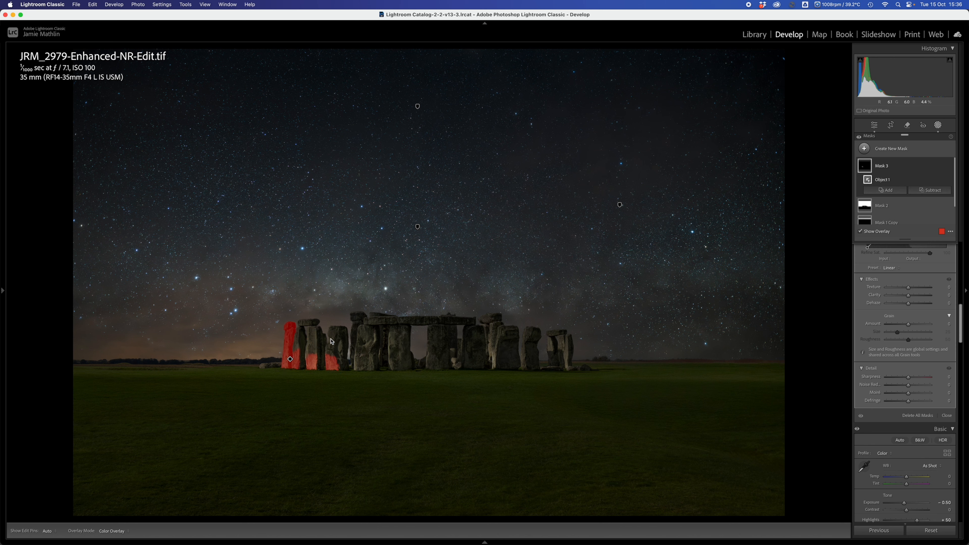
{"action": "left_click", "coordinate": [885, 190]}
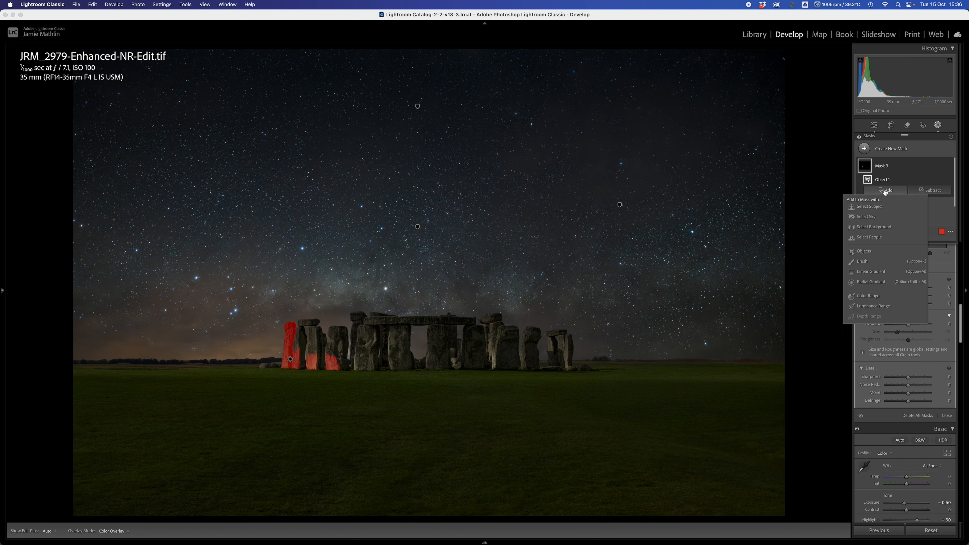
{"action": "left_click", "coordinate": [868, 252]}
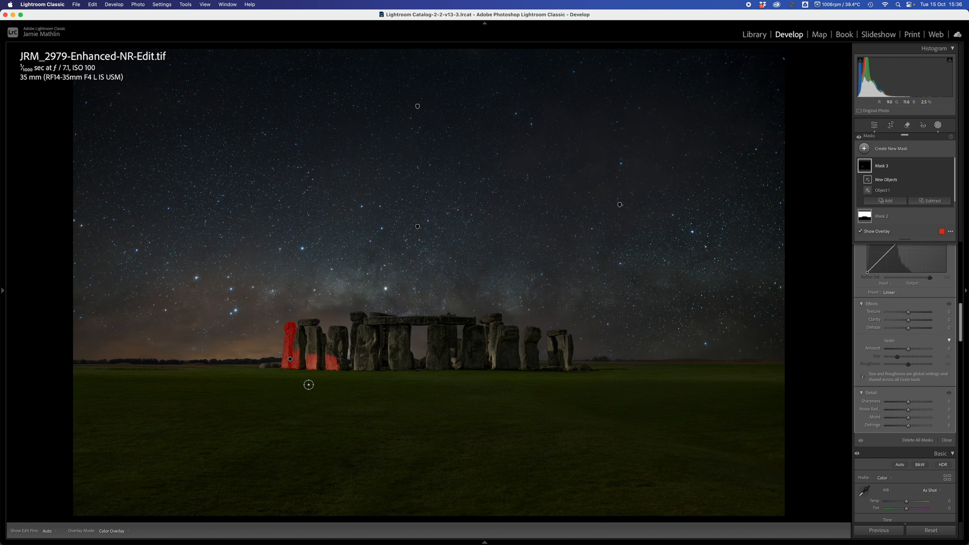
{"action": "mouse_move", "coordinate": [354, 367]}
{"action": "left_mouse_down"}
{"action": "mouse_move", "coordinate": [373, 334]}
{"action": "mouse_move", "coordinate": [371, 347]}
{"action": "left_mouse_up"}
{"action": "mouse_move", "coordinate": [370, 369]}
{"action": "left_mouse_down"}
{"action": "mouse_move", "coordinate": [361, 365]}
{"action": "mouse_move", "coordinate": [365, 355]}
{"action": "left_mouse_up"}
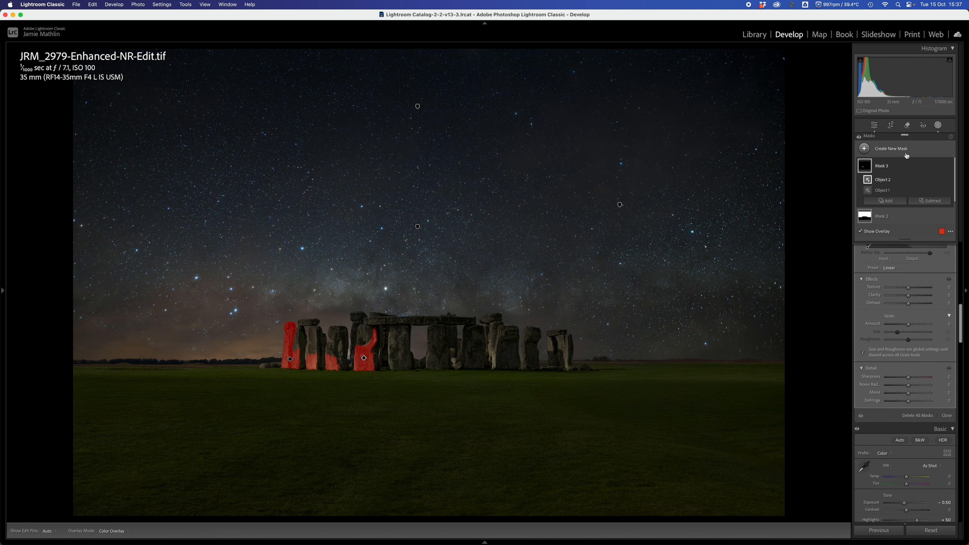
Step: Add the low stone in the central gap and the narrow upright to its right to the stones mask as objects
{"action": "left_click", "coordinate": [885, 200]}
{"action": "left_click", "coordinate": [864, 262]}
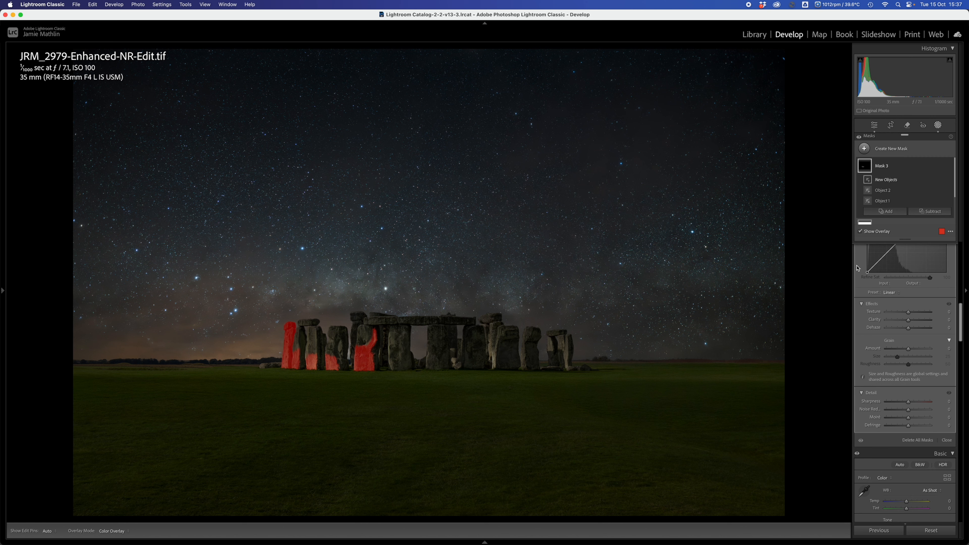
{"action": "left_click_drag", "start_coordinate": [456, 365], "coordinate": [453, 351]}
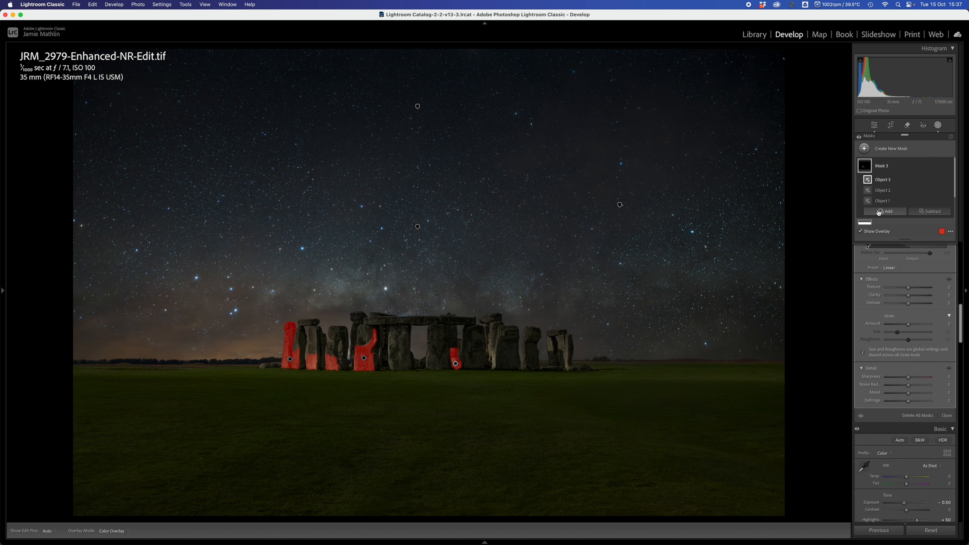
{"action": "left_click", "coordinate": [884, 211]}
{"action": "left_click", "coordinate": [863, 272]}
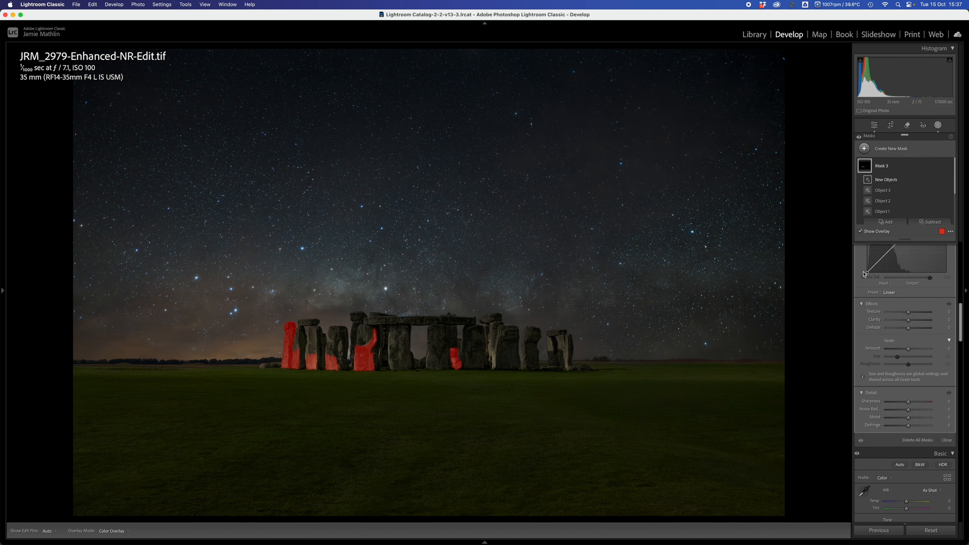
{"action": "mouse_move", "coordinate": [502, 365]}
{"action": "left_mouse_down"}
{"action": "mouse_move", "coordinate": [492, 338]}
{"action": "mouse_move", "coordinate": [490, 345]}
{"action": "left_mouse_up"}
Step: Add the narrow dark stone face further right and the rightmost stone pair to the stones mask as objects
{"action": "left_click", "coordinate": [883, 222]}
{"action": "left_click", "coordinate": [862, 283]}
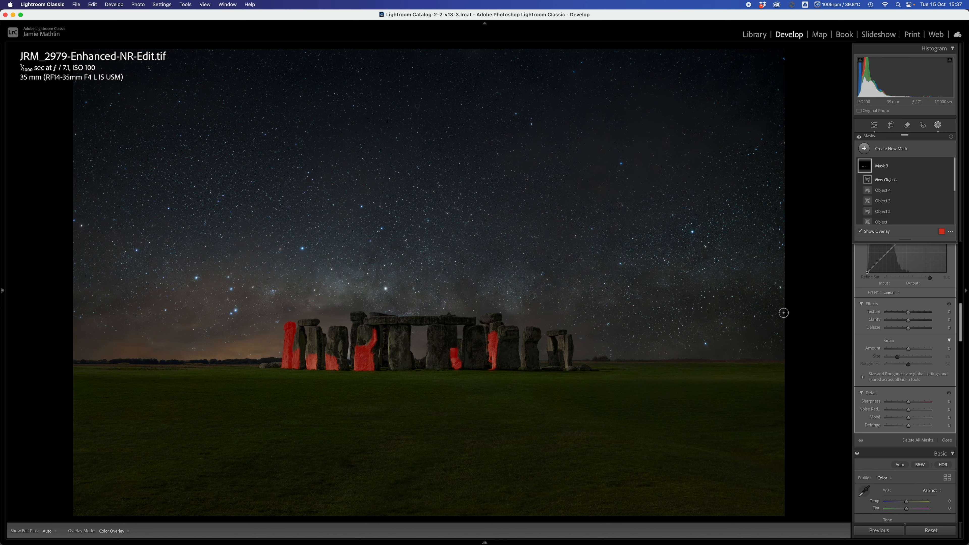
{"action": "left_click_drag", "start_coordinate": [525, 337], "coordinate": [523, 367]}
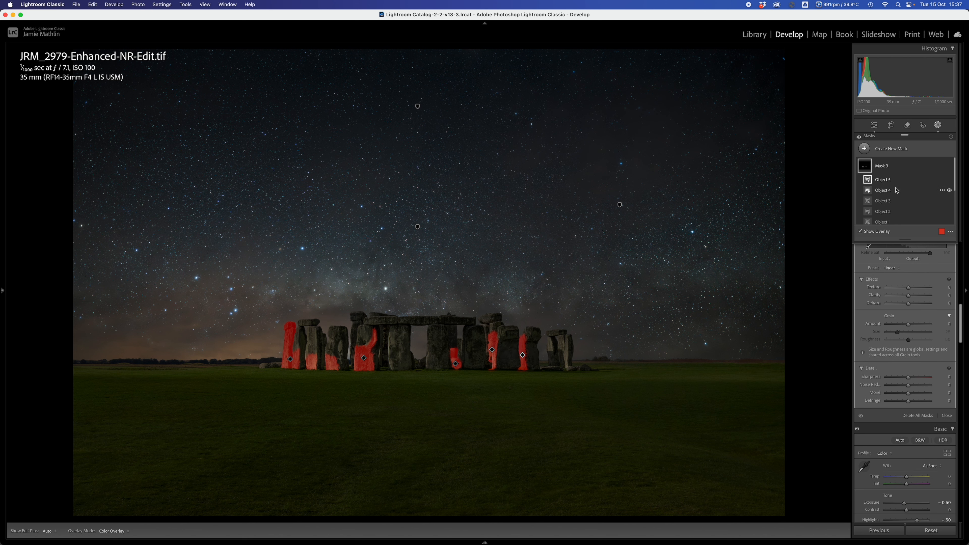
{"action": "scroll", "coordinate": [892, 214], "scroll_direction": "down", "scroll_amount": 3}
{"action": "left_click", "coordinate": [890, 202]}
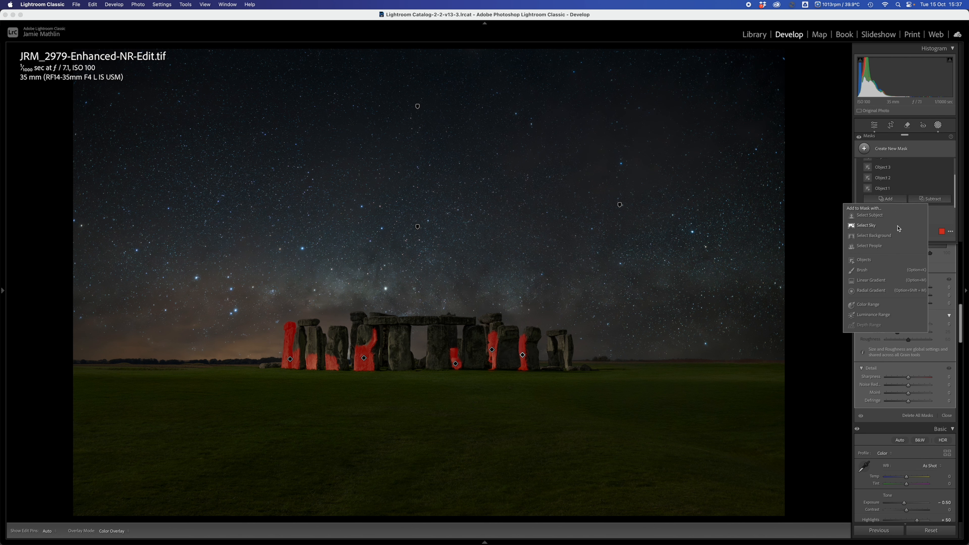
{"action": "left_click", "coordinate": [870, 264]}
{"action": "mouse_move", "coordinate": [550, 356]}
{"action": "left_mouse_down"}
{"action": "mouse_move", "coordinate": [551, 341]}
{"action": "mouse_move", "coordinate": [564, 339]}
{"action": "mouse_move", "coordinate": [568, 369]}
{"action": "left_mouse_up"}
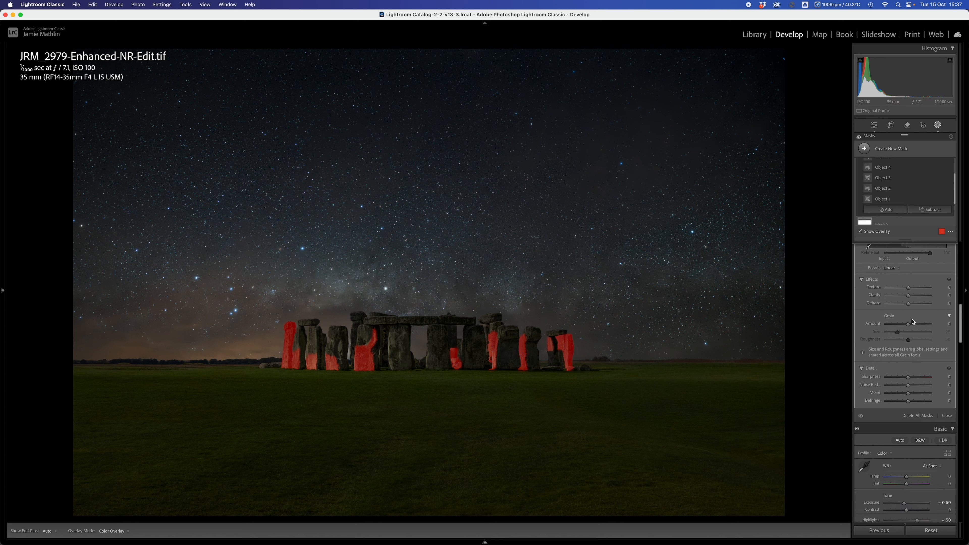
Step: Lower the stones mask's Exposure to about -0.4 and its Highlights to -17
{"action": "scroll", "coordinate": [913, 322], "scroll_direction": "up", "scroll_amount": 5}
{"action": "mouse_move", "coordinate": [909, 315]}
{"action": "left_mouse_down"}
{"action": "mouse_move", "coordinate": [906, 329]}
{"action": "mouse_move", "coordinate": [906, 314]}
{"action": "left_mouse_up"}
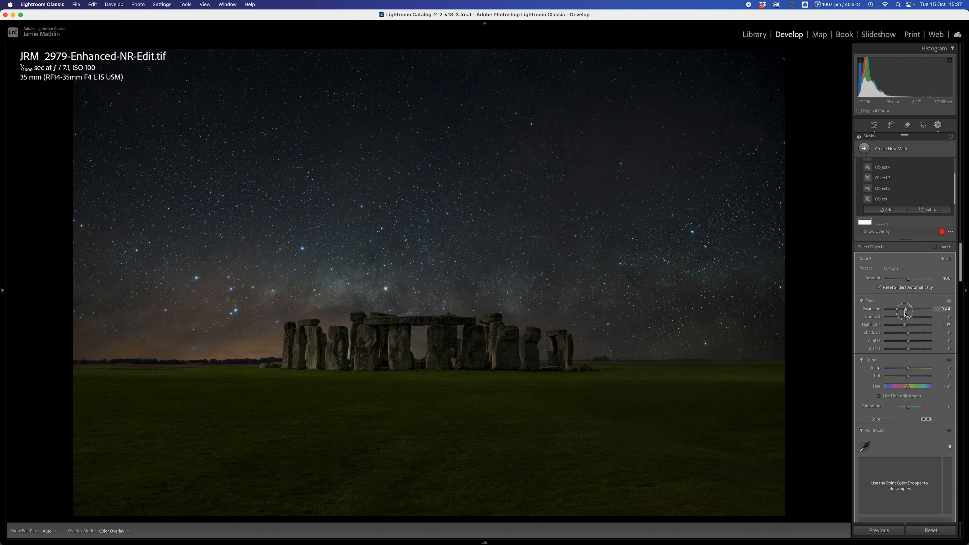
{"action": "left_click_drag", "start_coordinate": [906, 313], "coordinate": [906, 313]}
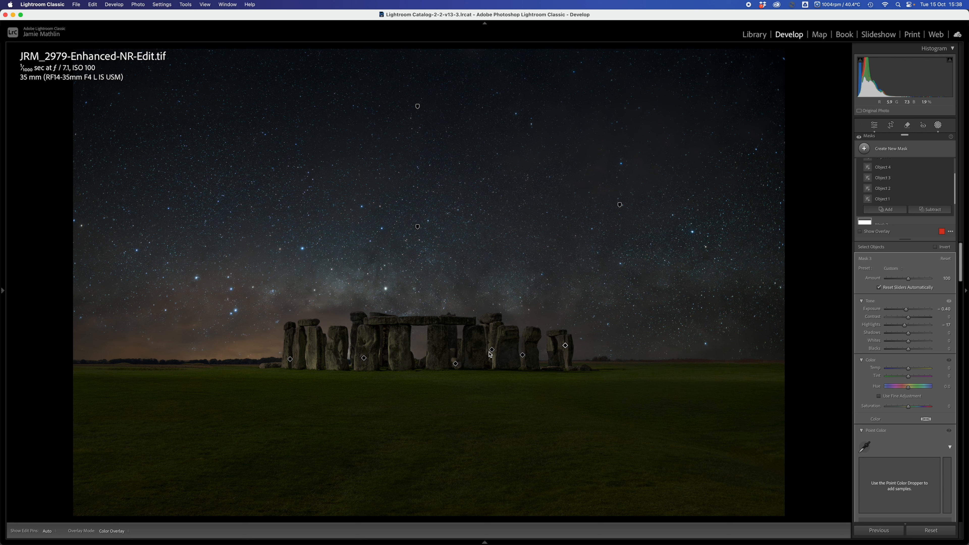
Step: Create a tilted Linear Gradient mask from the image's lower edge up to the stone tops, strongest over the grass and lower right
{"action": "scroll", "coordinate": [927, 176], "scroll_direction": "up", "scroll_amount": 2}
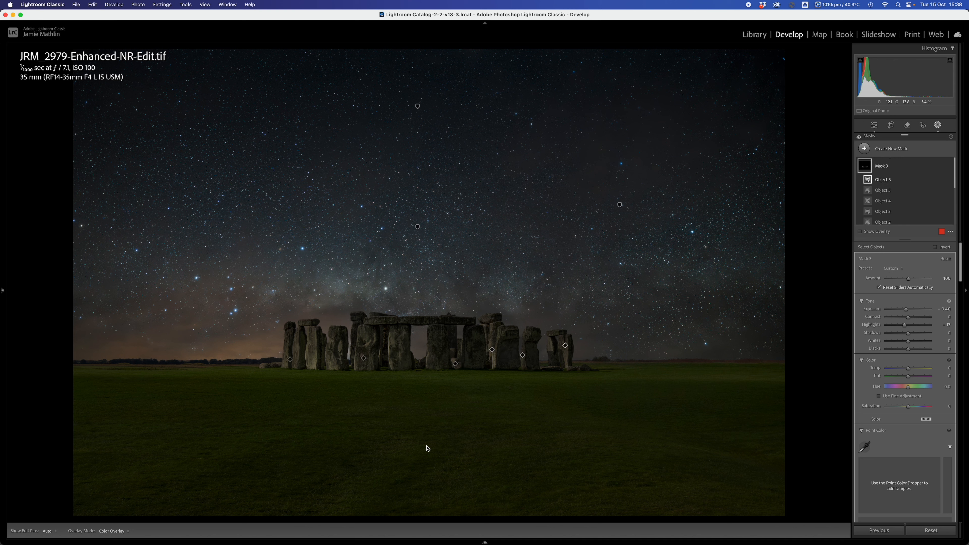
{"action": "left_click", "coordinate": [896, 151]}
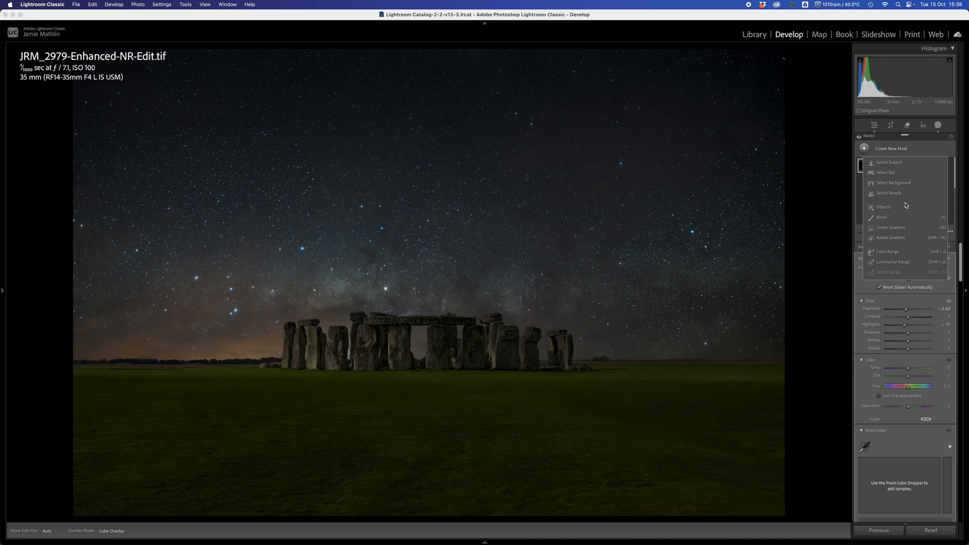
{"action": "left_click", "coordinate": [890, 229]}
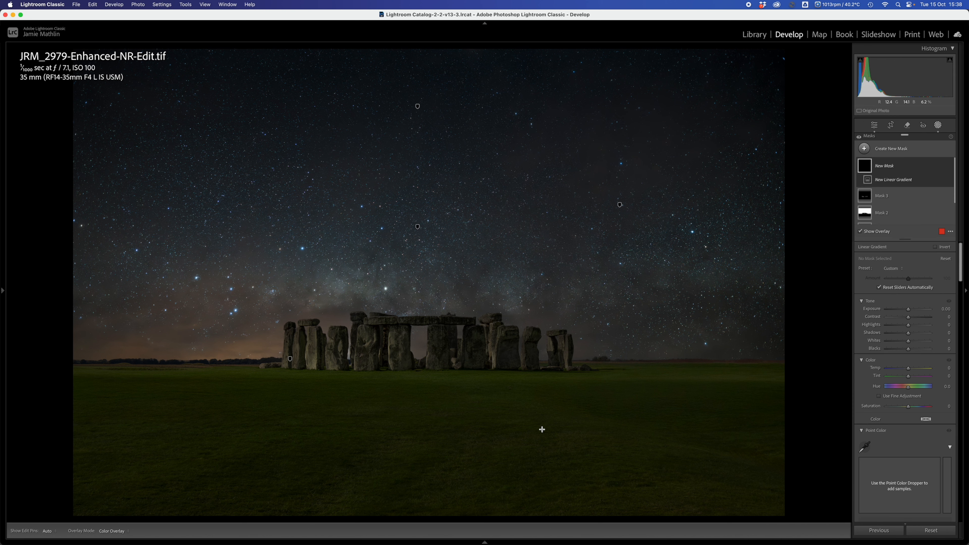
{"action": "mouse_move", "coordinate": [427, 509]}
{"action": "left_mouse_down"}
{"action": "mouse_move", "coordinate": [379, 290]}
{"action": "mouse_move", "coordinate": [435, 279]}
{"action": "mouse_move", "coordinate": [387, 295]}
{"action": "left_mouse_up"}
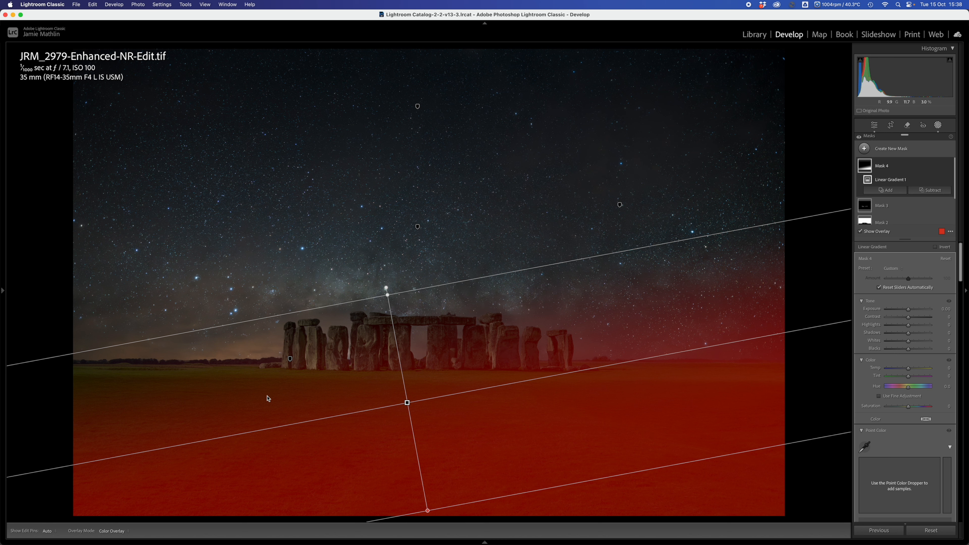
{"action": "left_click_drag", "start_coordinate": [387, 296], "coordinate": [391, 312]}
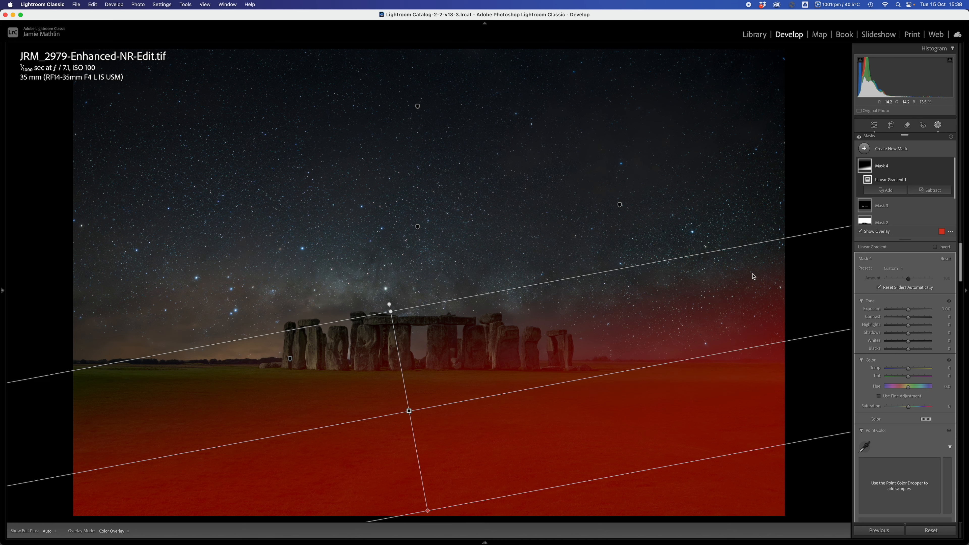
Step: Subtract the sky from the linear gradient mask and set its Exposure to -1.08
{"action": "left_click", "coordinate": [927, 194]}
{"action": "left_click", "coordinate": [916, 217]}
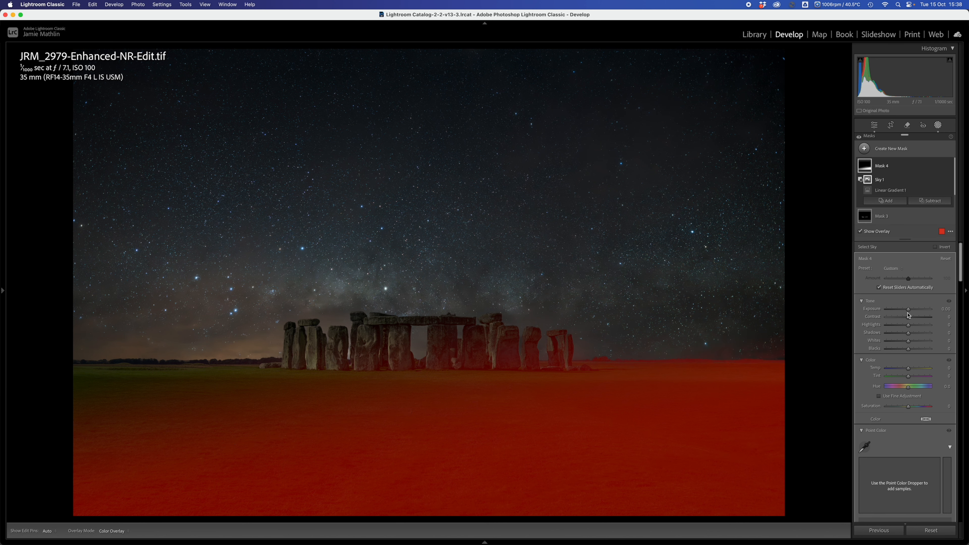
{"action": "left_click_drag", "start_coordinate": [908, 310], "coordinate": [903, 317]}
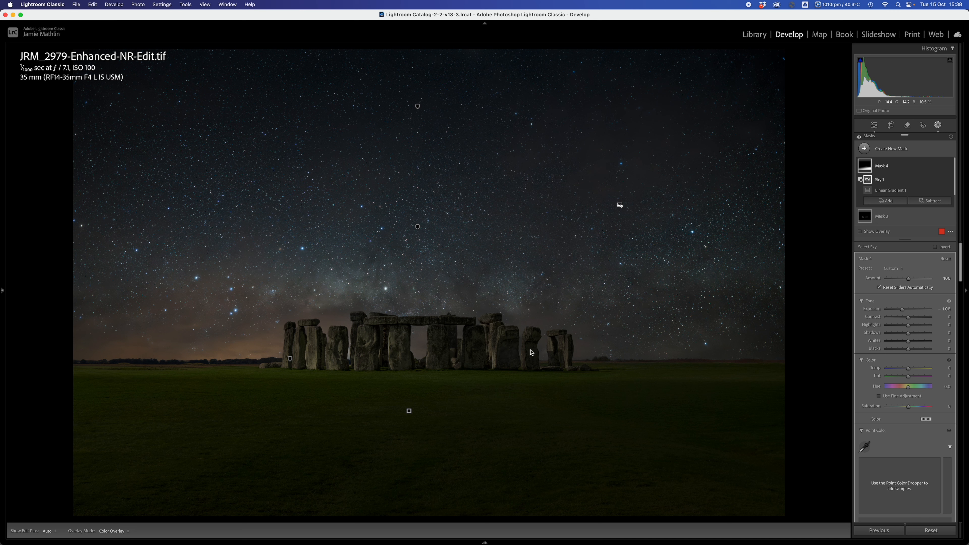
Step: Create a wide Radial Gradient mask centred on the stones and the horizon, and set its Exposure to 0.88
{"action": "left_click", "coordinate": [903, 150]}
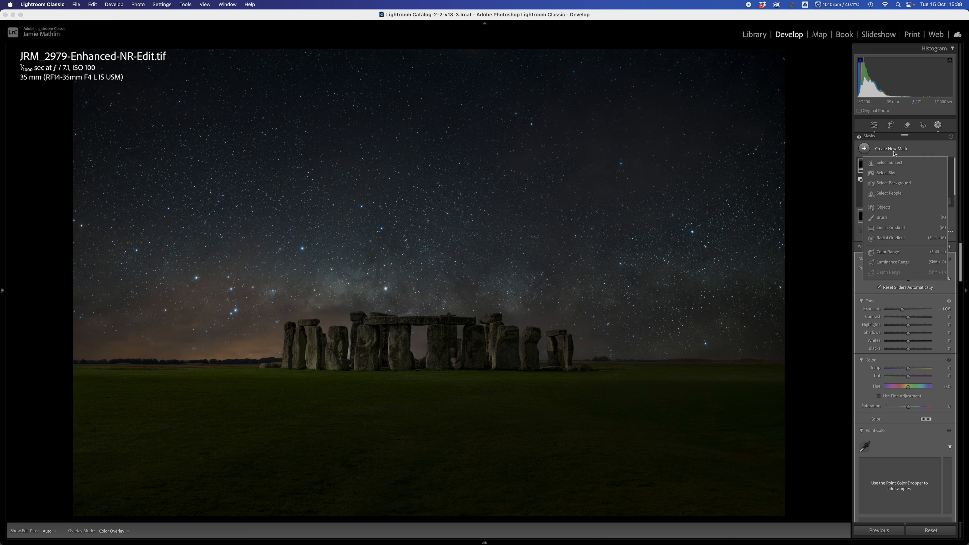
{"action": "left_click", "coordinate": [870, 239]}
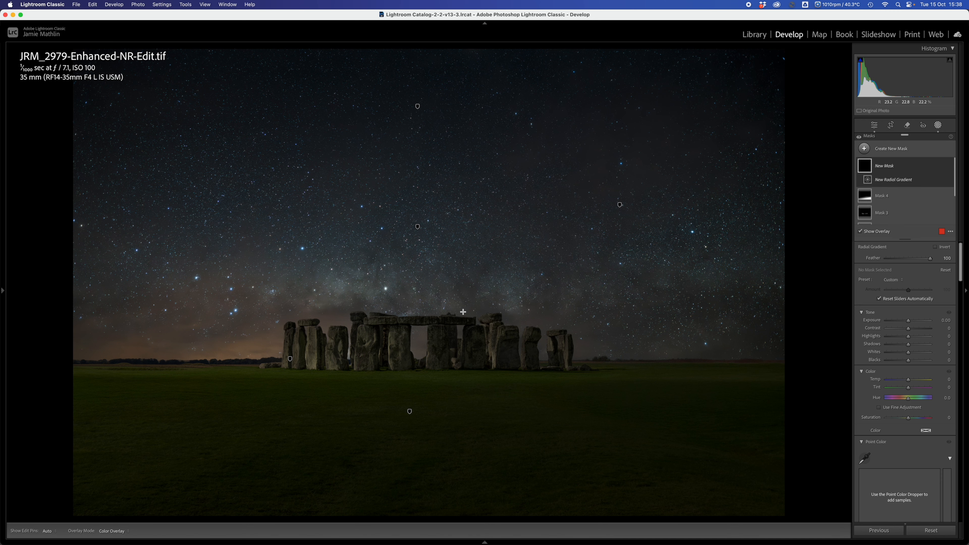
{"action": "left_click_drag", "start_coordinate": [430, 313], "coordinate": [719, 389]}
{"action": "left_click_drag", "start_coordinate": [430, 313], "coordinate": [429, 338]}
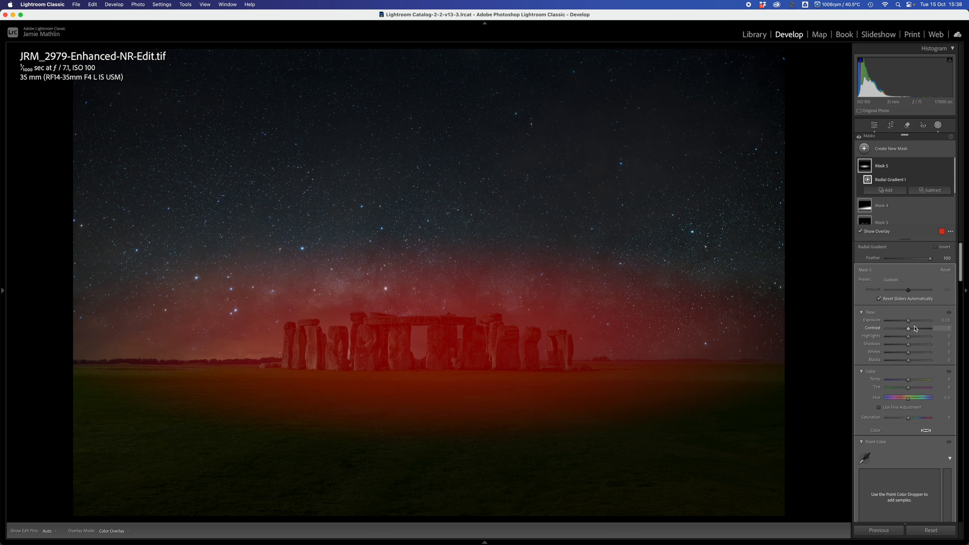
{"action": "left_click_drag", "start_coordinate": [909, 321], "coordinate": [914, 324]}
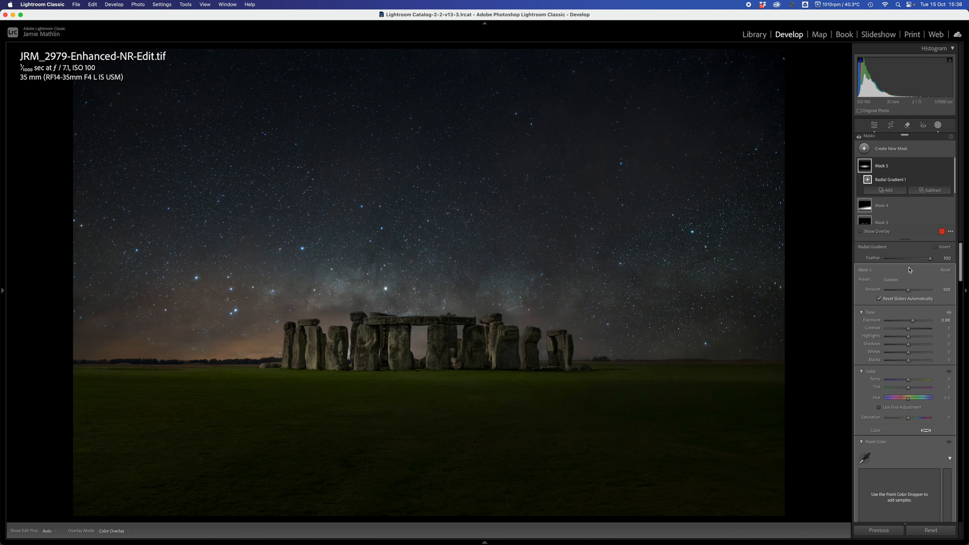
Step: Intersect the radial gradient mask with a Select Sky selection
{"action": "left_click", "coordinate": [942, 180]}
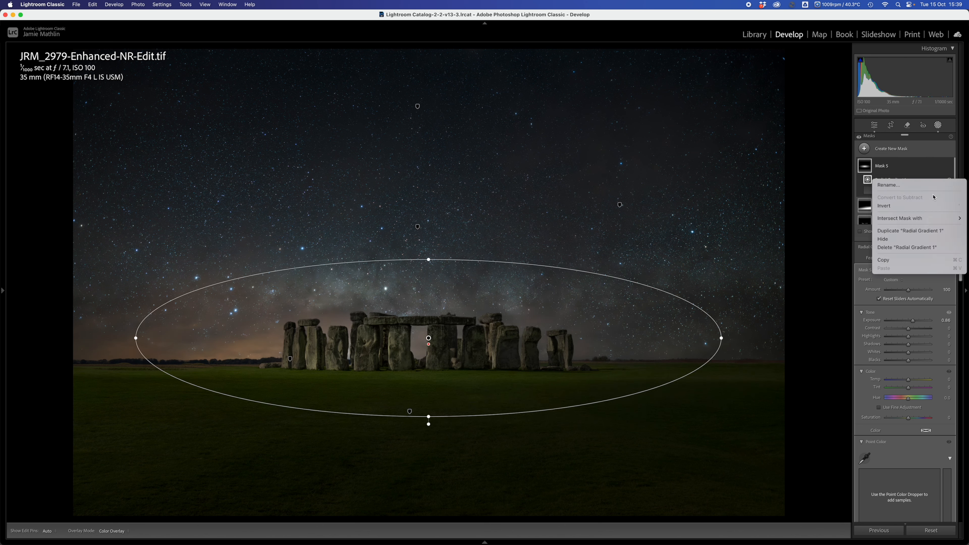
{"action": "mouse_move", "coordinate": [924, 219]}
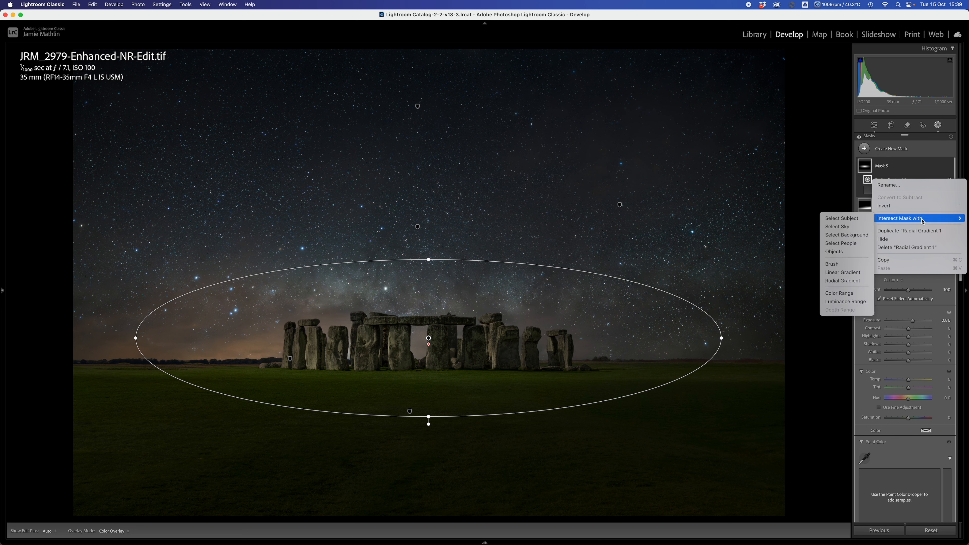
{"action": "left_click", "coordinate": [855, 229]}
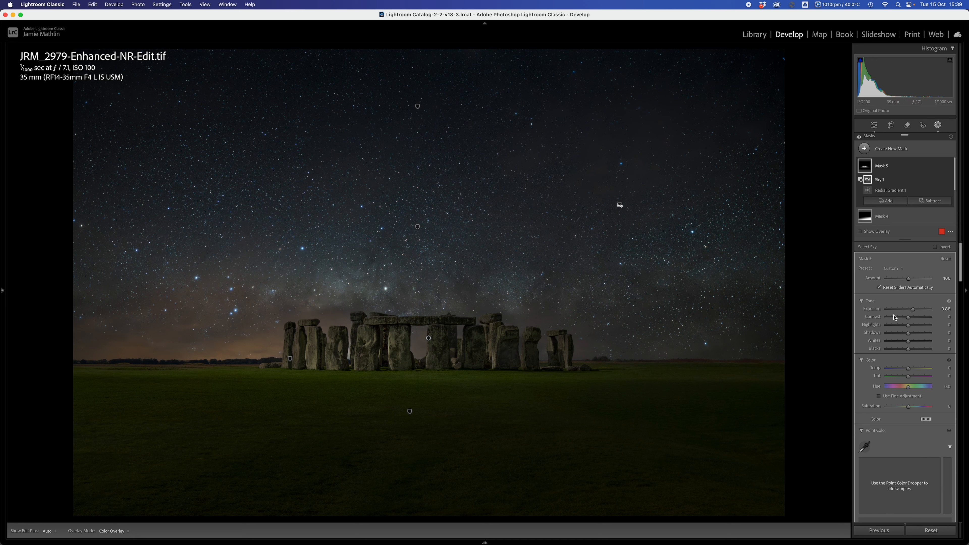
Step: Set the horizon sky mask's Clarity to 22 and its Texture to 8
{"action": "scroll", "coordinate": [908, 326], "scroll_direction": "down", "scroll_amount": 6}
{"action": "scroll", "coordinate": [908, 326], "scroll_direction": "down", "scroll_amount": 6}
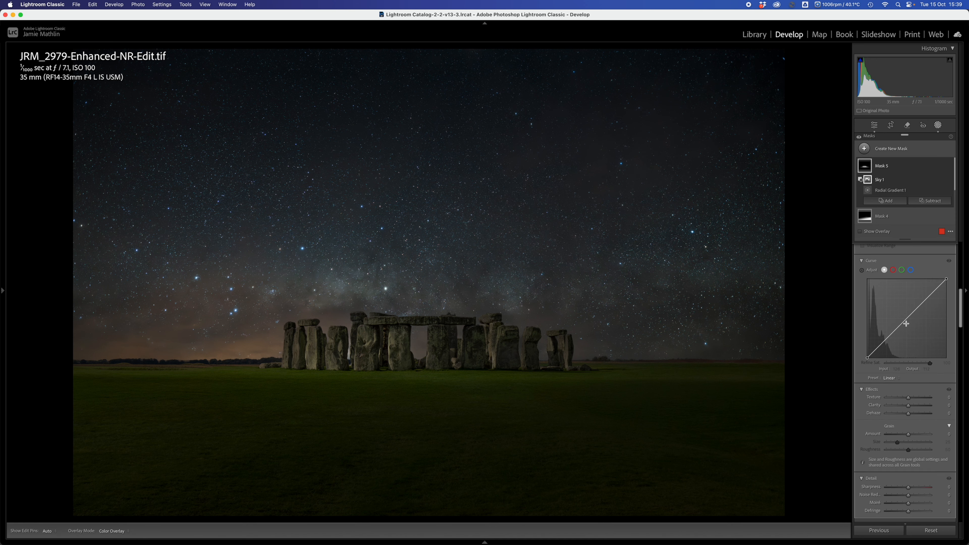
{"action": "left_click", "coordinate": [916, 378]}
{"action": "left_click_drag", "start_coordinate": [915, 380], "coordinate": [910, 371]}
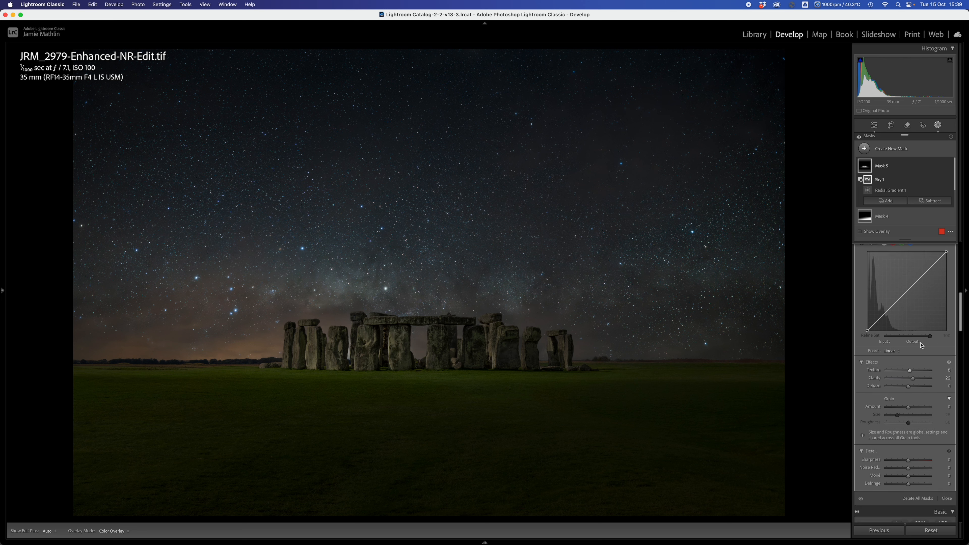
Step: Raise the horizon sky mask's Highlights slightly and fine-tune its Exposure
{"action": "scroll", "coordinate": [915, 359], "scroll_direction": "up", "scroll_amount": 10}
{"action": "scroll", "coordinate": [920, 342], "scroll_direction": "down", "scroll_amount": 1}
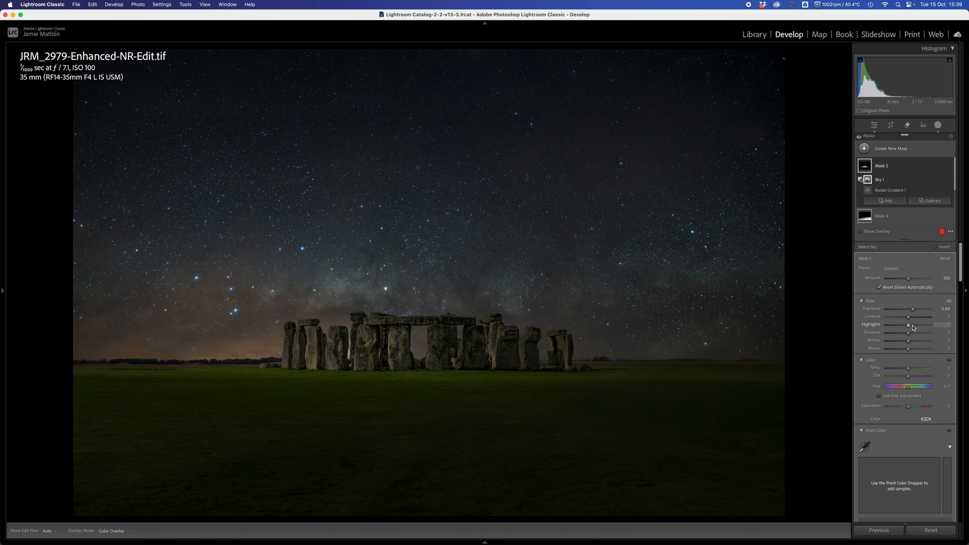
{"action": "left_click_drag", "start_coordinate": [910, 327], "coordinate": [919, 331]}
{"action": "left_click_drag", "start_coordinate": [919, 327], "coordinate": [912, 328]}
{"action": "left_click", "coordinate": [914, 311]}
Step: Leave masking and add a post-crop vignette with Amount -19 and Feather 100
{"action": "left_click", "coordinate": [937, 126]}
{"action": "scroll", "coordinate": [932, 308], "scroll_direction": "down", "scroll_amount": 10}
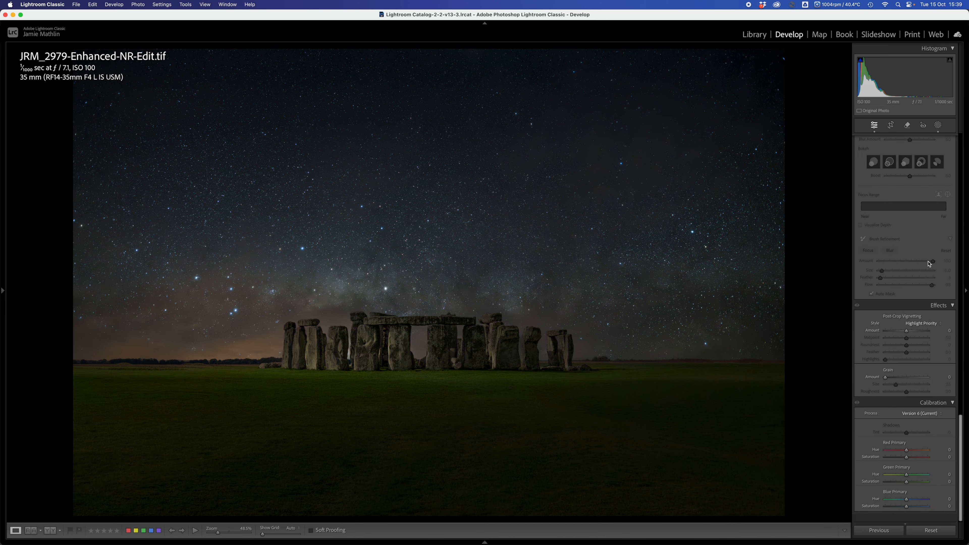
{"action": "left_click_drag", "start_coordinate": [907, 338], "coordinate": [947, 360]}
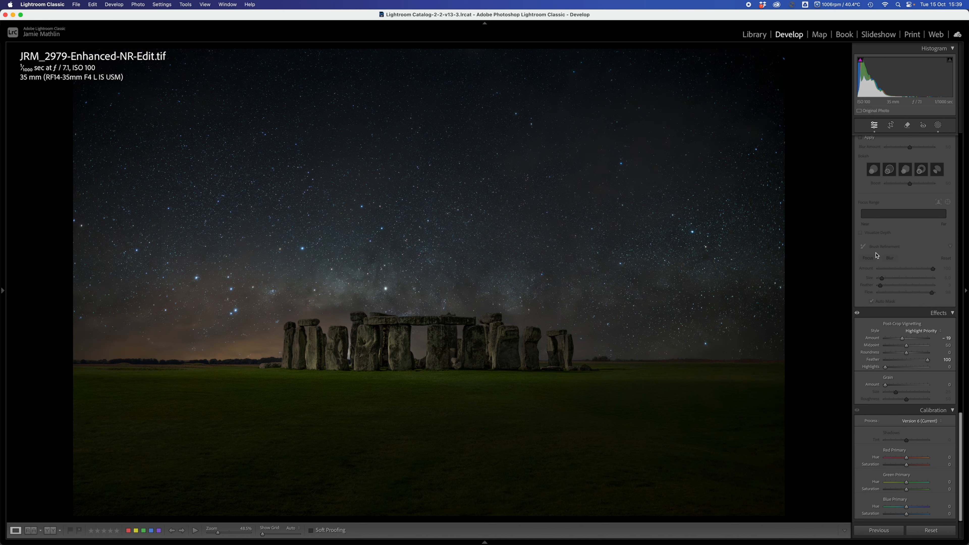
Step: Set the whole image's Whites to +10 and Blacks to +22
{"action": "left_click", "coordinate": [938, 125]}
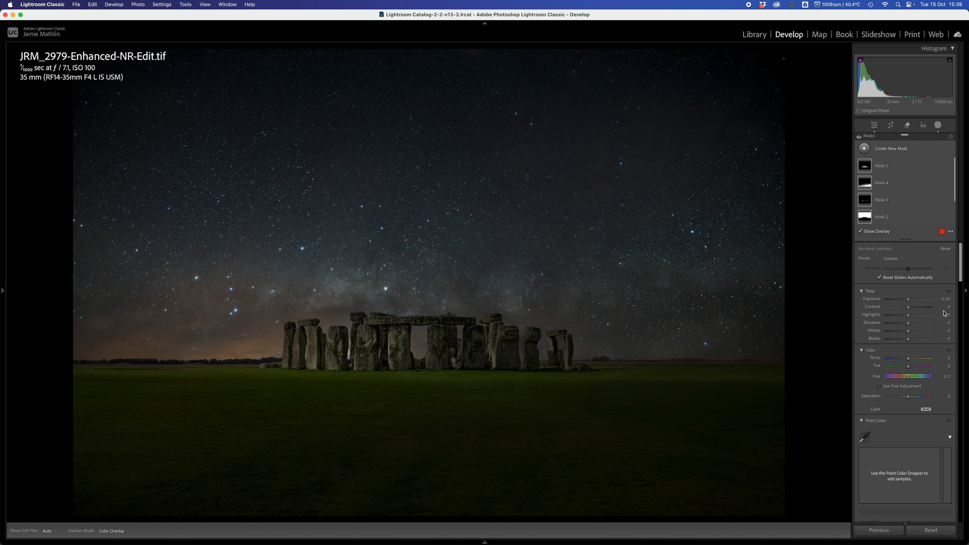
{"action": "left_click", "coordinate": [937, 125]}
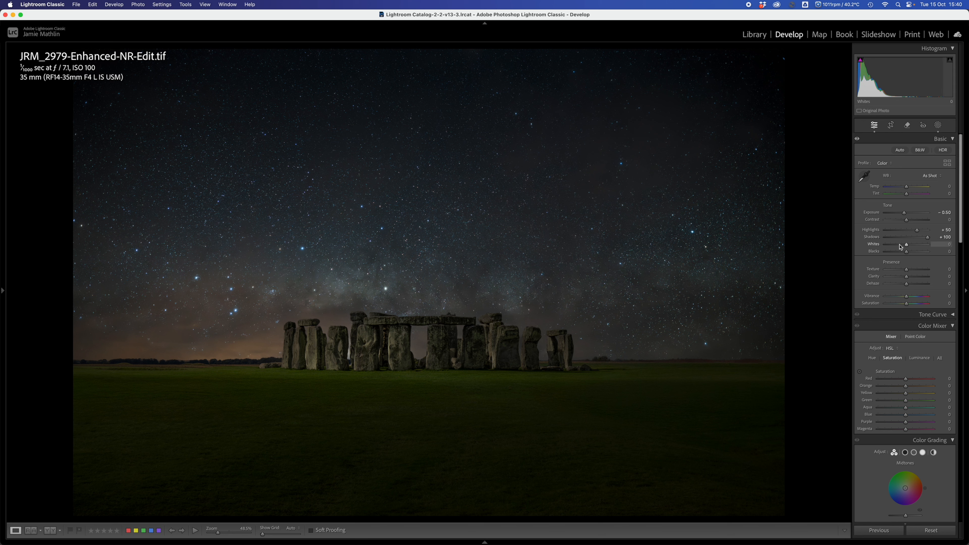
{"action": "key", "text": "alt"}
{"action": "mouse_move", "coordinate": [908, 246]}
{"action": "left_mouse_down"}
{"action": "mouse_move", "coordinate": [944, 251]}
{"action": "mouse_move", "coordinate": [898, 256]}
{"action": "mouse_move", "coordinate": [913, 257]}
{"action": "left_mouse_up"}
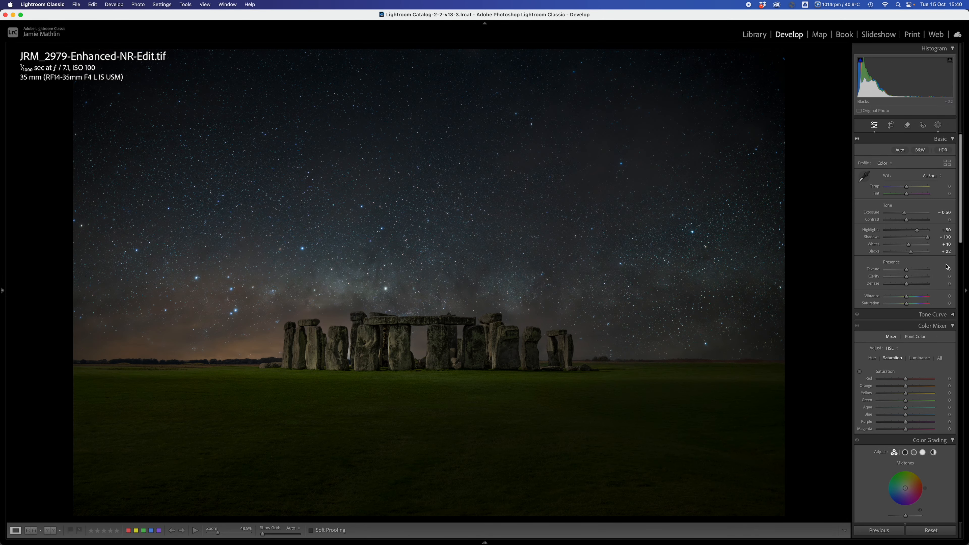
Step: Set the global Exposure to -0.20 and the Highlights to +32
{"action": "left_click", "coordinate": [905, 213]}
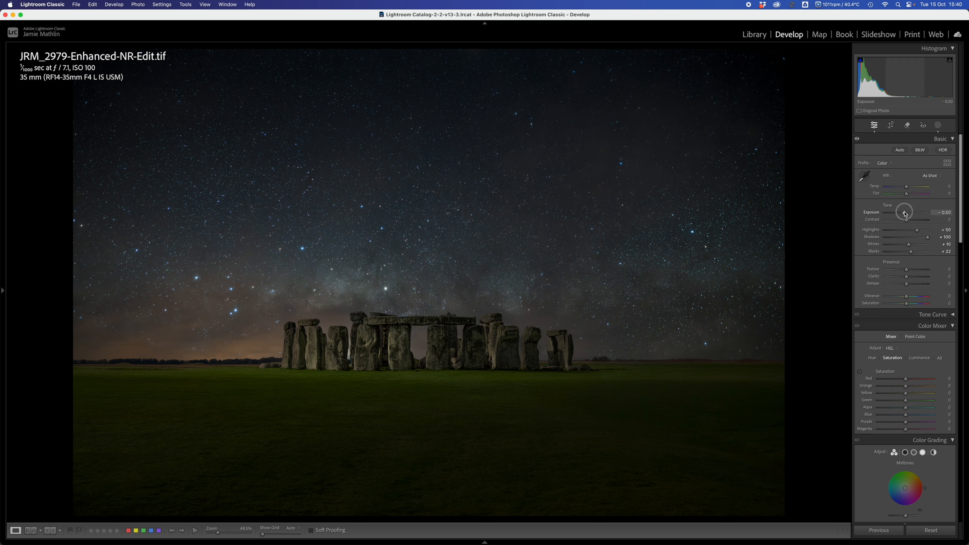
{"action": "left_click_drag", "start_coordinate": [905, 214], "coordinate": [907, 213]}
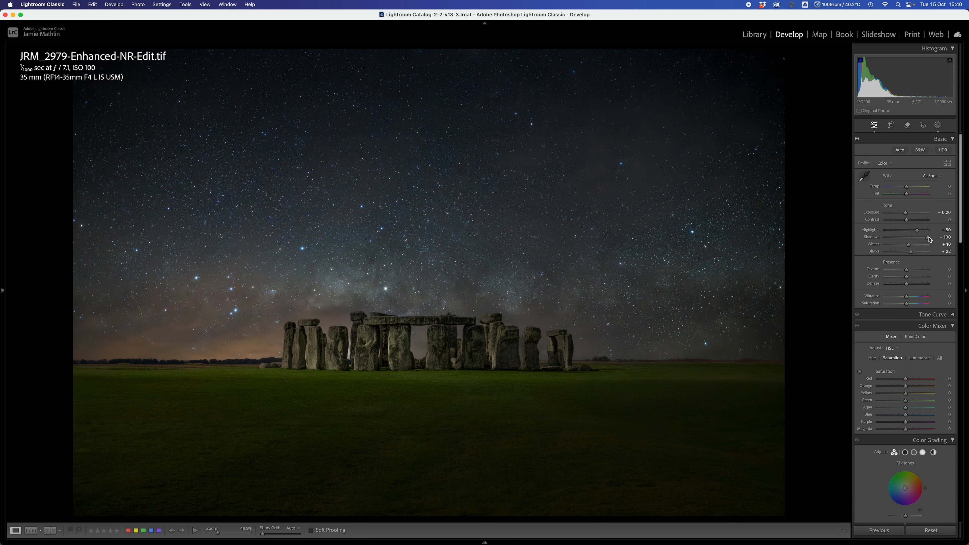
{"action": "left_click_drag", "start_coordinate": [916, 230], "coordinate": [914, 231]}
Step: Set the global Vibrance to +58 and Saturation to -39
{"action": "left_click", "coordinate": [898, 305]}
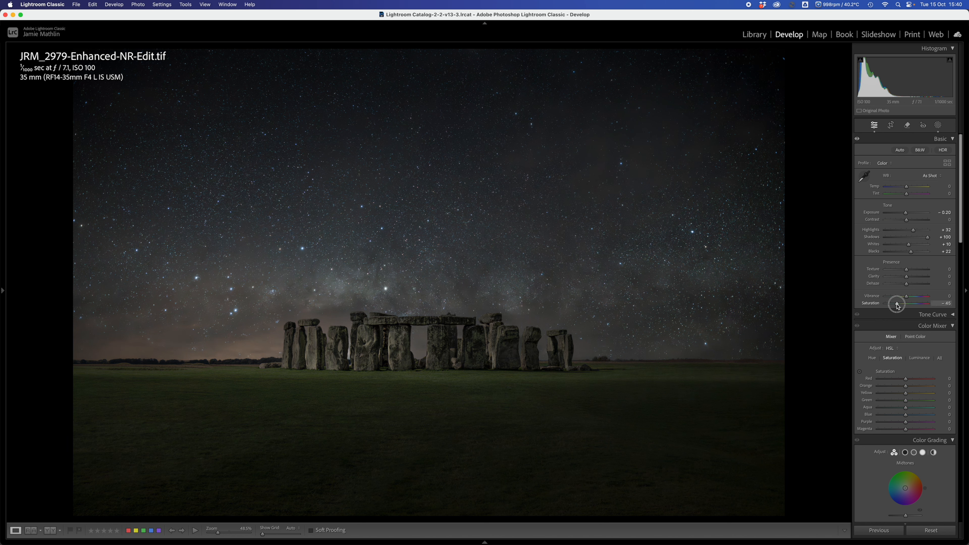
{"action": "left_click_drag", "start_coordinate": [897, 305], "coordinate": [896, 307]}
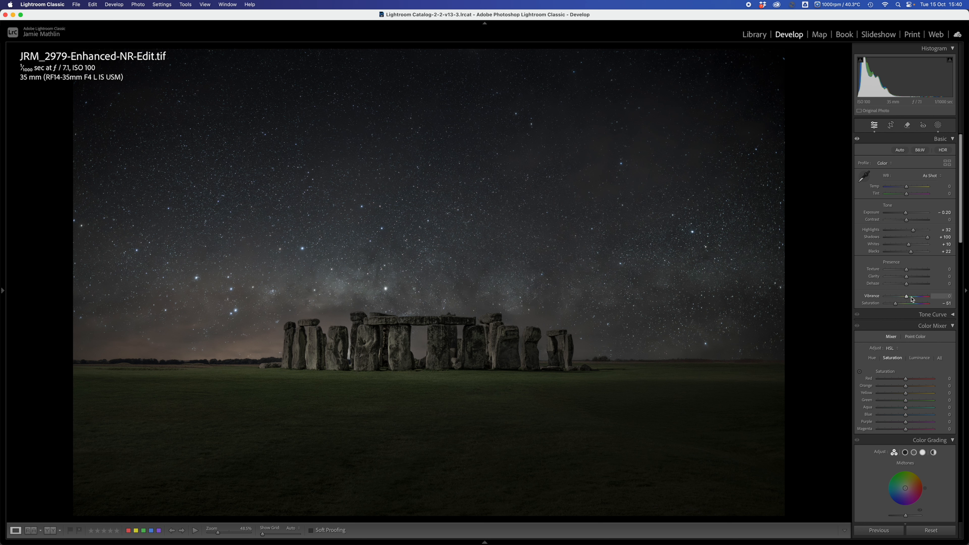
{"action": "left_click", "coordinate": [920, 300]}
{"action": "left_click", "coordinate": [919, 297]}
{"action": "left_click", "coordinate": [896, 304]}
{"action": "left_click_drag", "start_coordinate": [897, 306], "coordinate": [900, 307]}
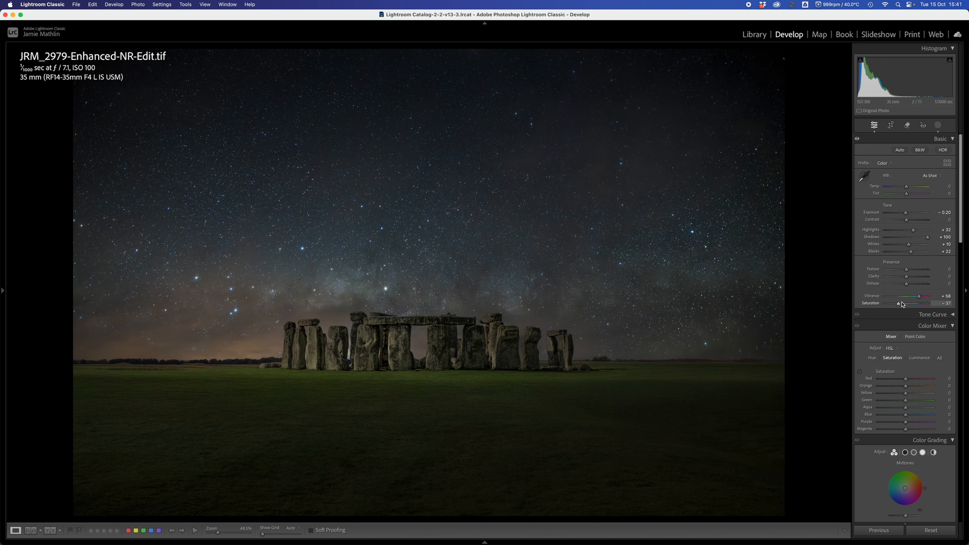
{"action": "left_click_drag", "start_coordinate": [901, 305], "coordinate": [900, 306]}
Step: Set the colour mixer's Saturation to -10 for Green, +47 for Orange and +18 for Blue
{"action": "scroll", "coordinate": [909, 365], "scroll_direction": "down", "scroll_amount": 5}
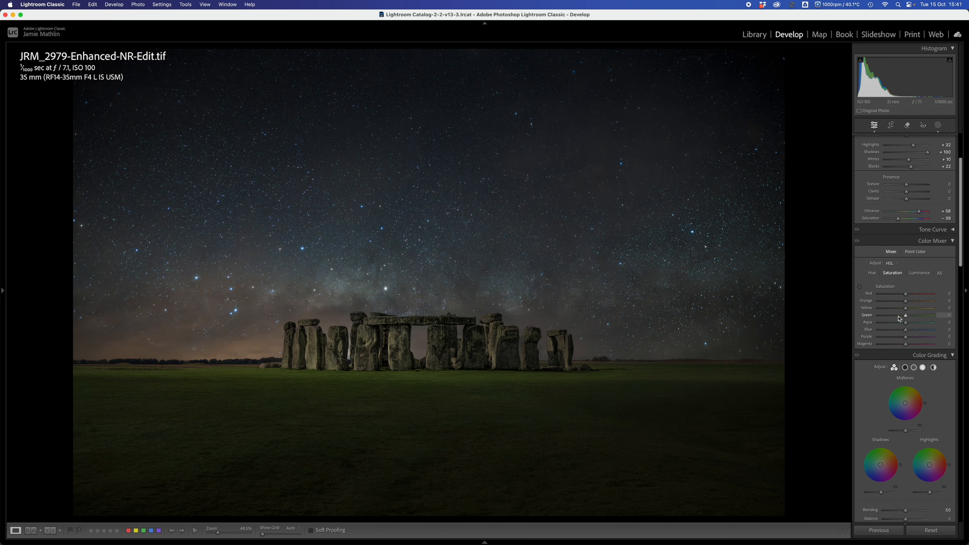
{"action": "left_click_drag", "start_coordinate": [899, 319], "coordinate": [903, 319]}
{"action": "left_click", "coordinate": [916, 302]}
{"action": "left_click_drag", "start_coordinate": [917, 304], "coordinate": [919, 303]}
{"action": "left_click_drag", "start_coordinate": [906, 330], "coordinate": [911, 333]}
Step: Crop the photo tighter around the stones from all sides, placing the horizon near the lower third, and apply the crop
{"action": "left_click", "coordinate": [891, 124]}
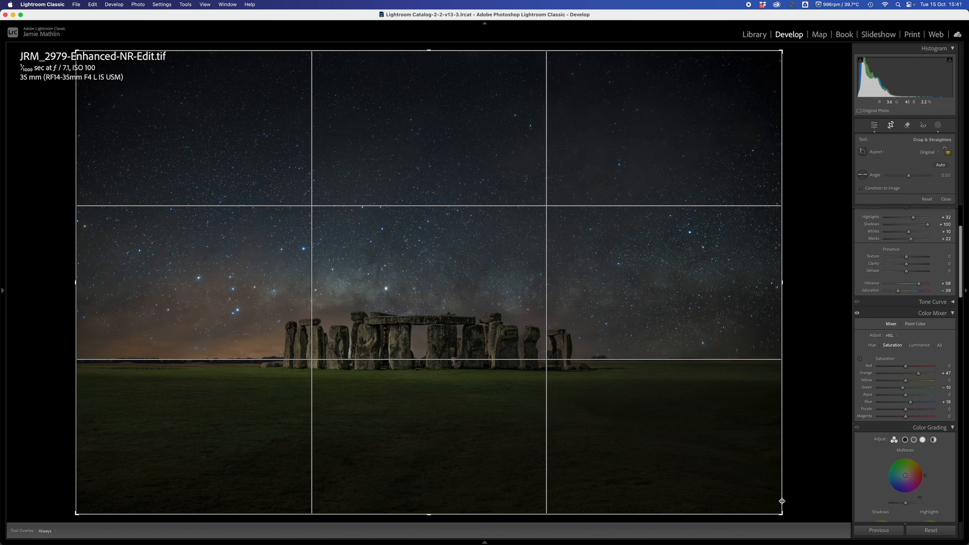
{"action": "left_click_drag", "start_coordinate": [781, 514], "coordinate": [778, 510]}
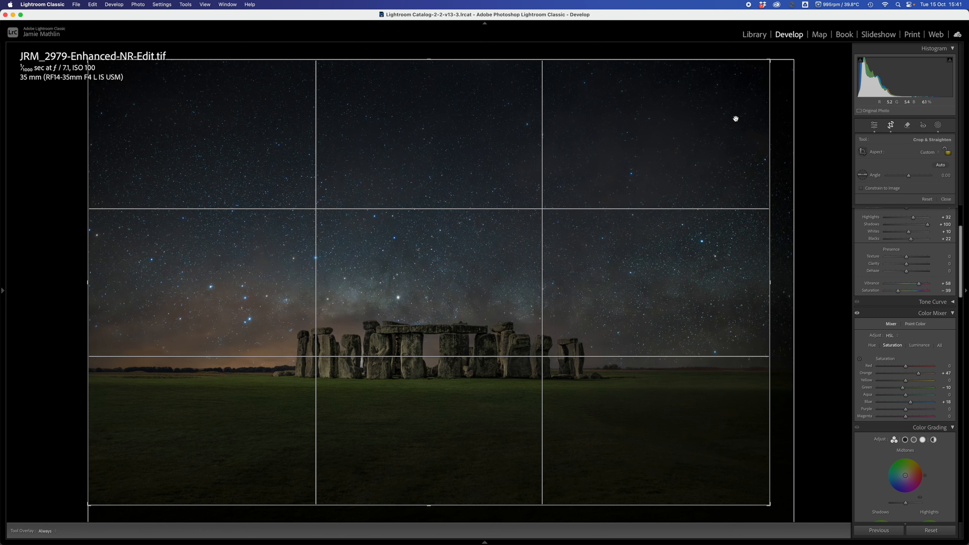
{"action": "left_click_drag", "start_coordinate": [768, 61], "coordinate": [762, 78]}
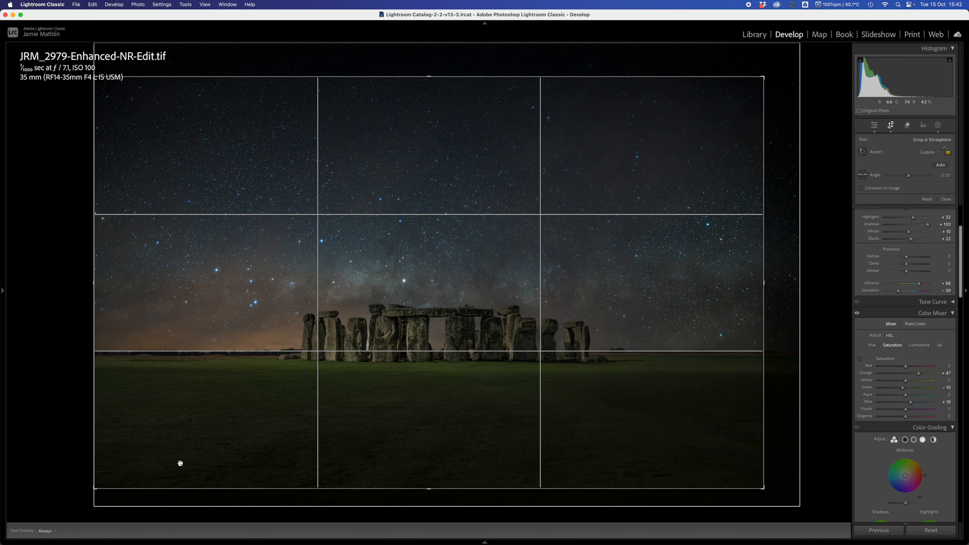
{"action": "left_click_drag", "start_coordinate": [97, 489], "coordinate": [116, 483]}
{"action": "left_click_drag", "start_coordinate": [114, 83], "coordinate": [118, 95]}
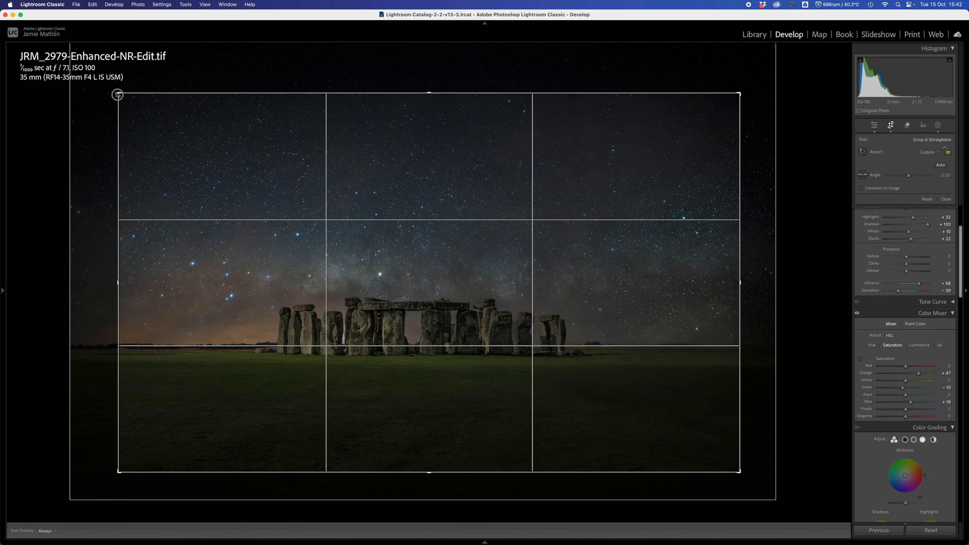
{"action": "key", "text": "Return"}
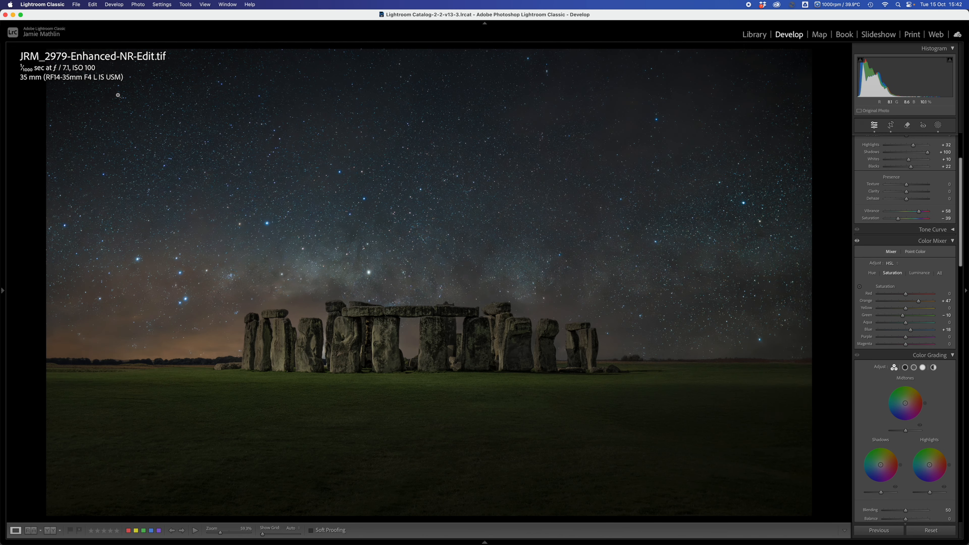